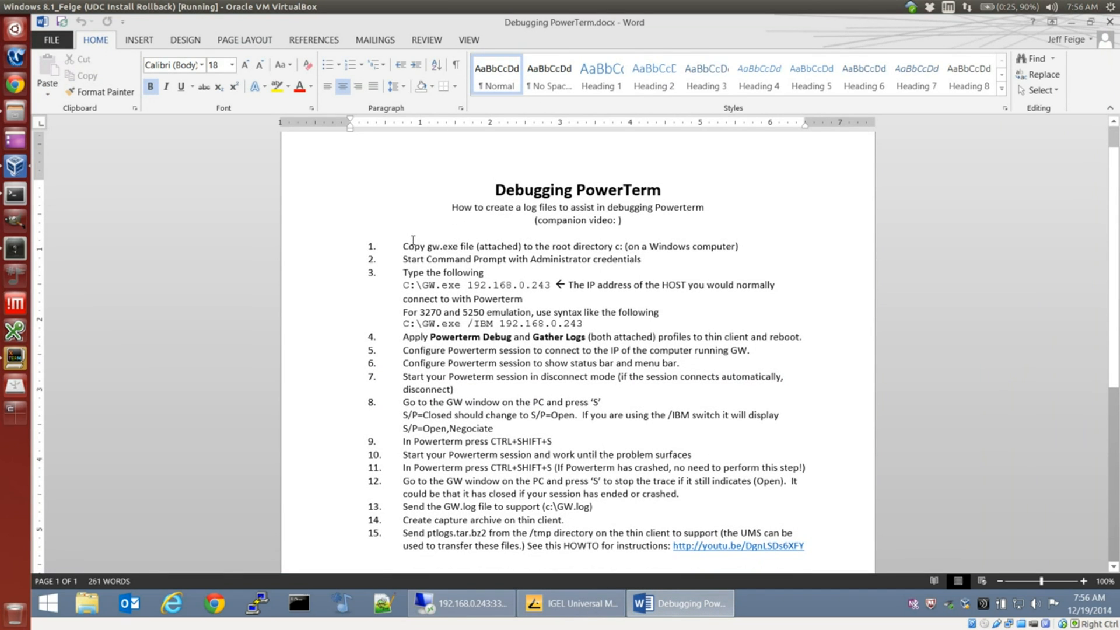
Step: Highlight instruction 1, about copying gw.exe to the root directory, in yellow
drag(403, 246, 742, 246)
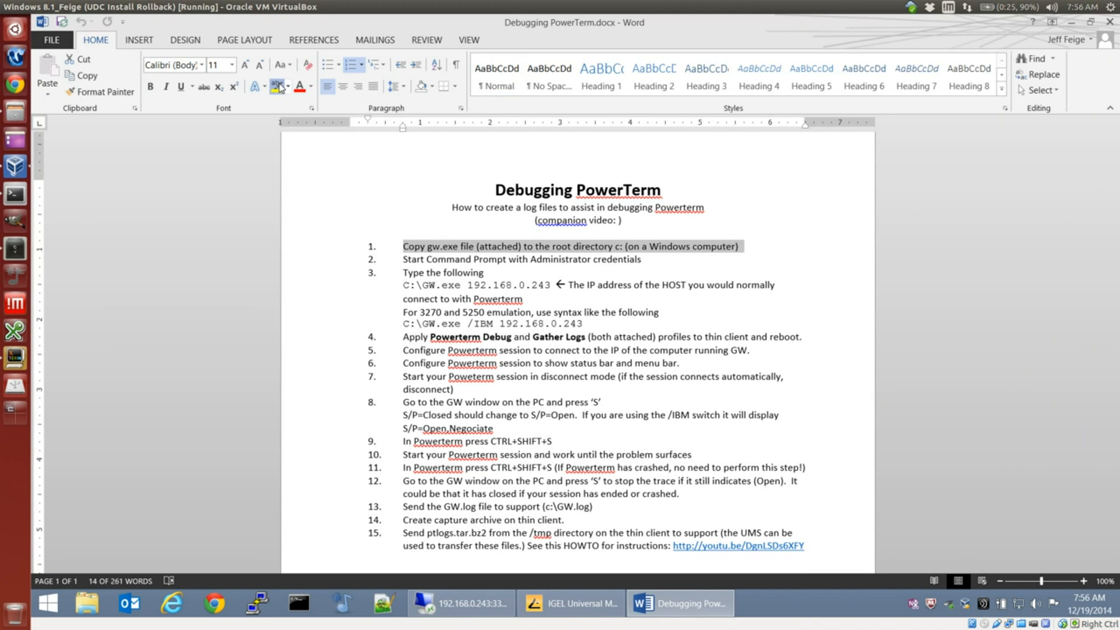
click(278, 86)
key(Right)
Step: In a Command Prompt, change to the root of drive C: and list the directory to check for GW.exe
text(cd)
text(\)
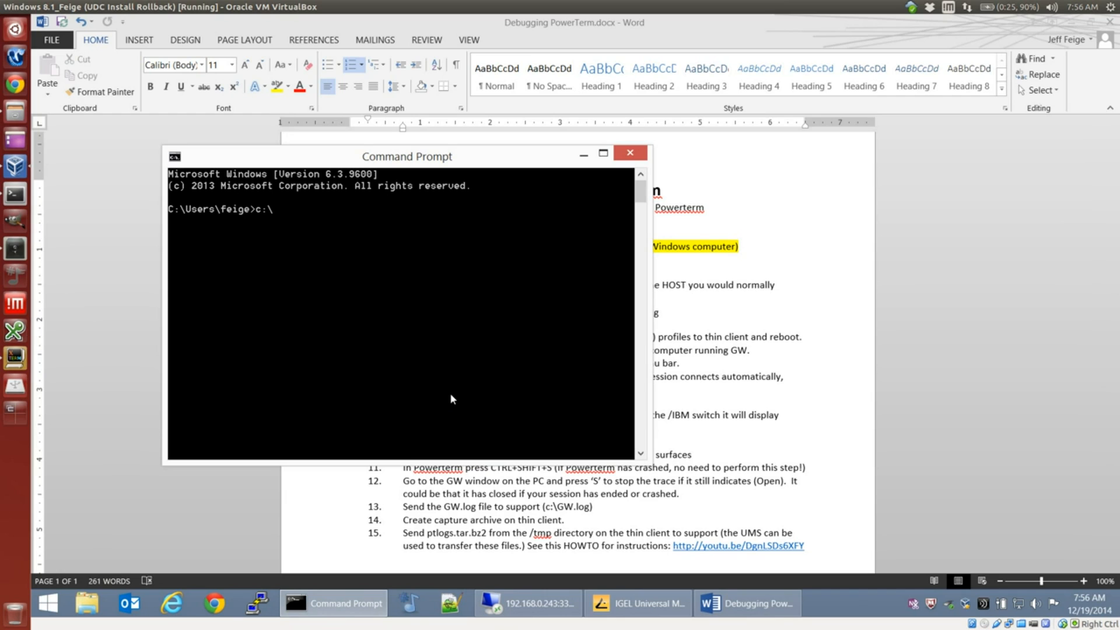
key(Return)
text(cd \)
key(Return)
text(dir)
key(Return)
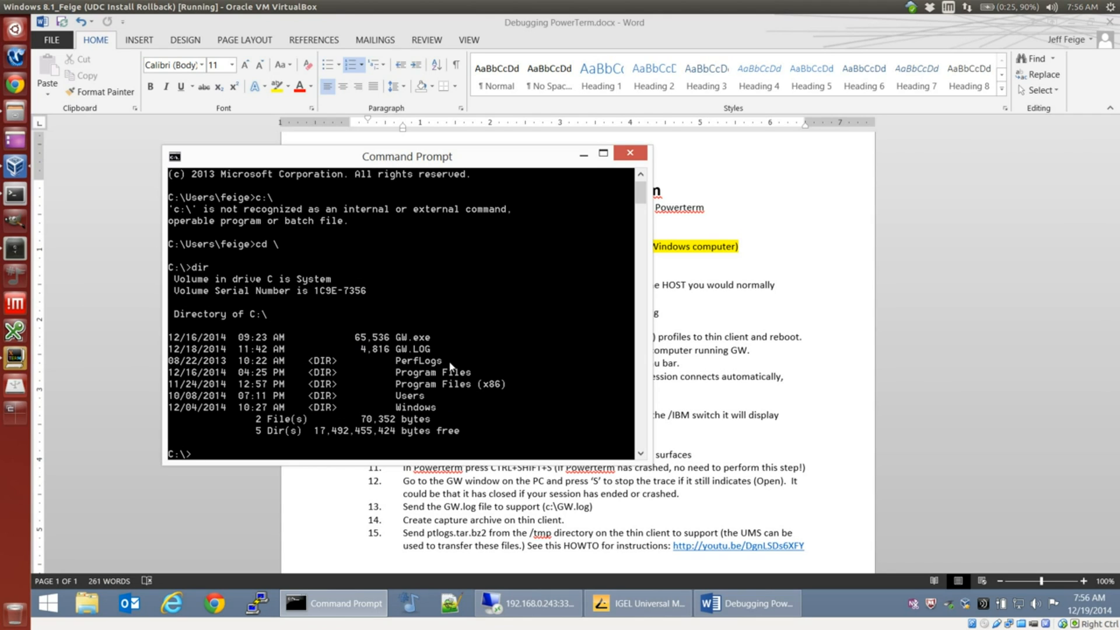
Step: Return to the Word document and highlight instruction 2, about starting Command Prompt with Administrator credentials, in yellow
click(946, 379)
triple_click(496, 260)
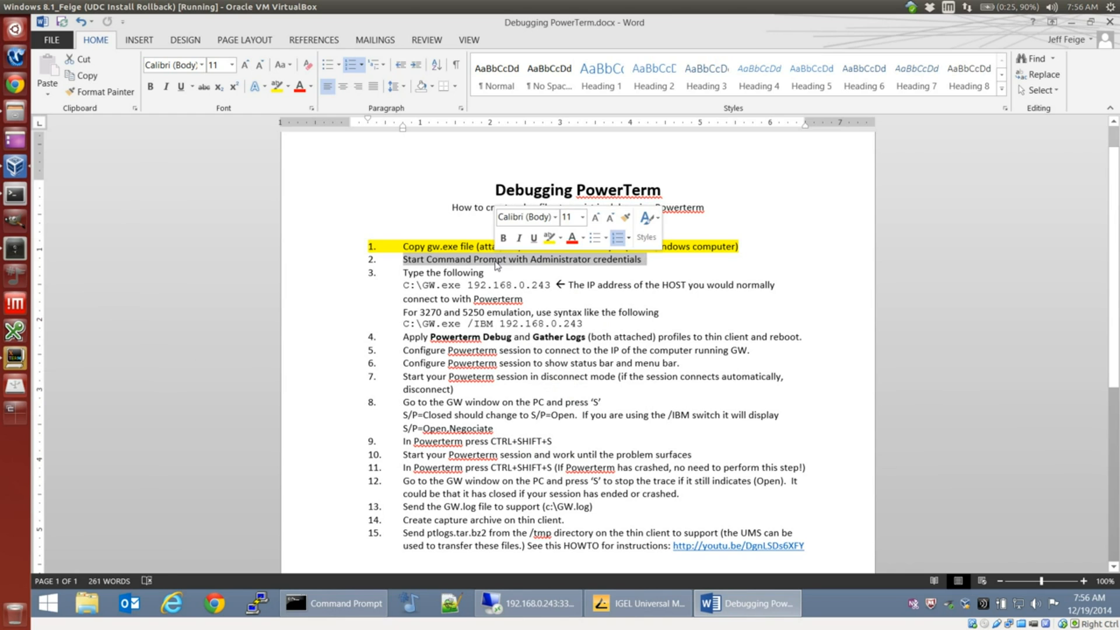
click(551, 238)
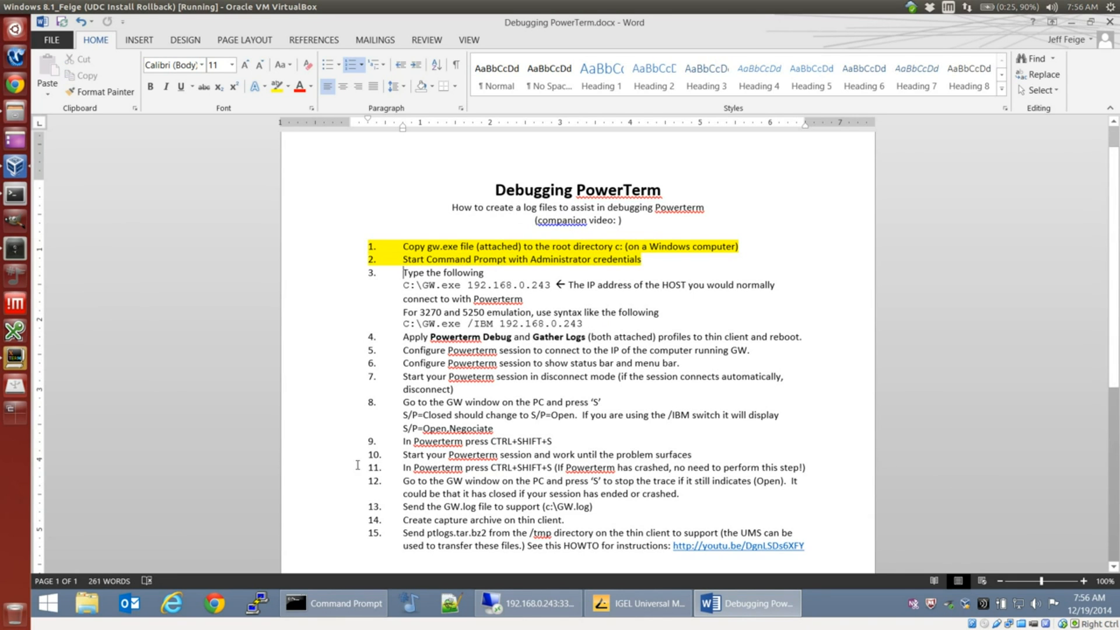
Step: Start a Command Prompt as administrator, change to the root of C: and enter GW.exe at the prompt without running it
click(48, 603)
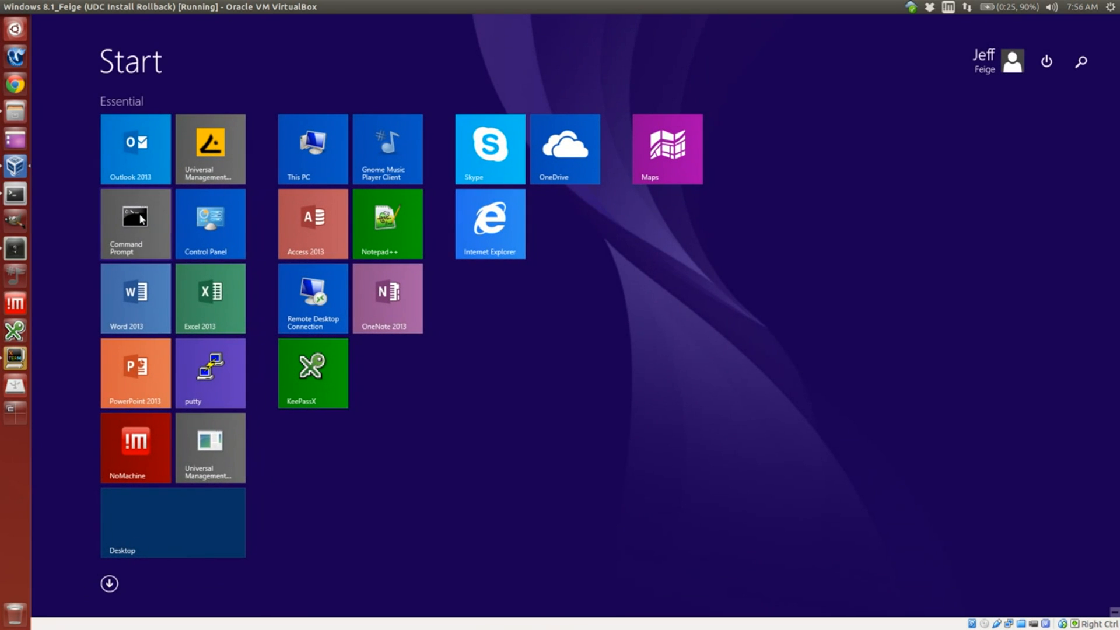
right_click(143, 215)
click(201, 278)
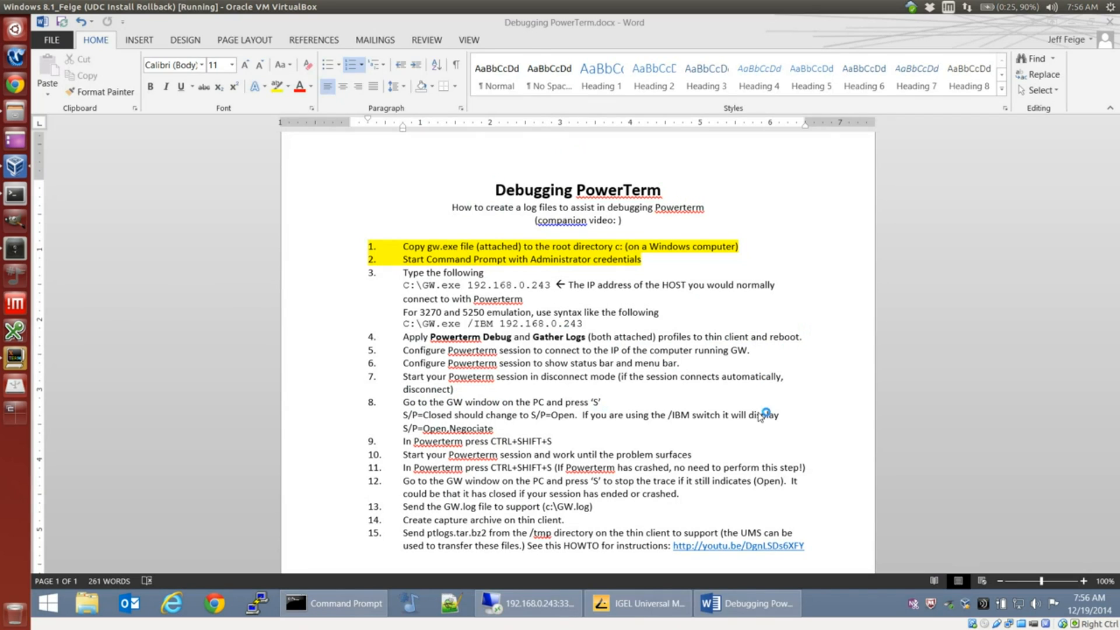
drag(287, 49, 837, 232)
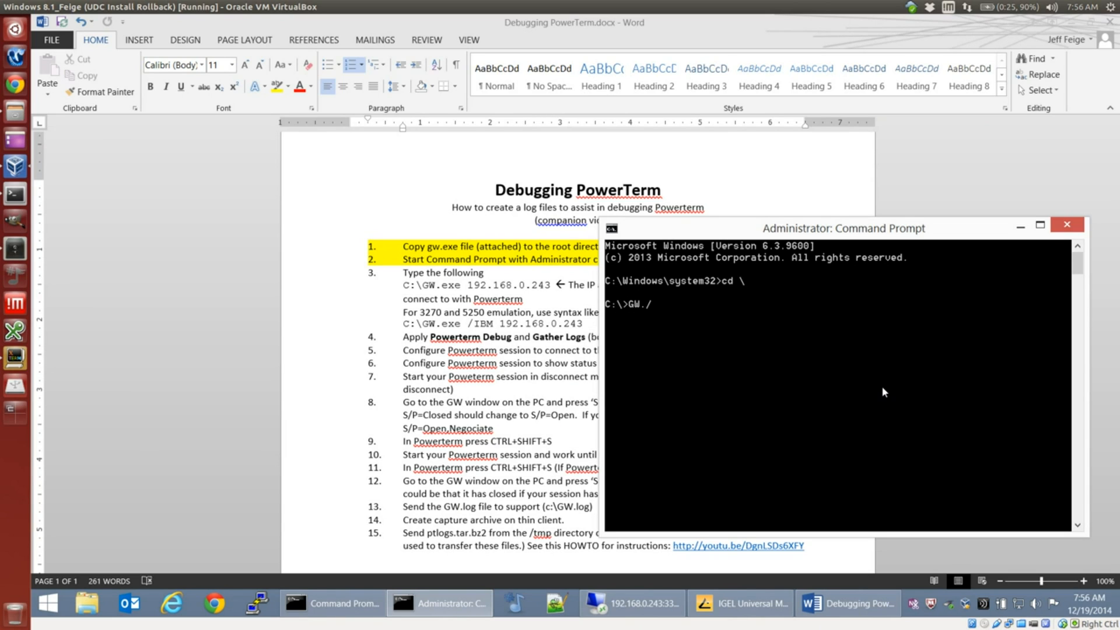
drag(856, 233, 691, 329)
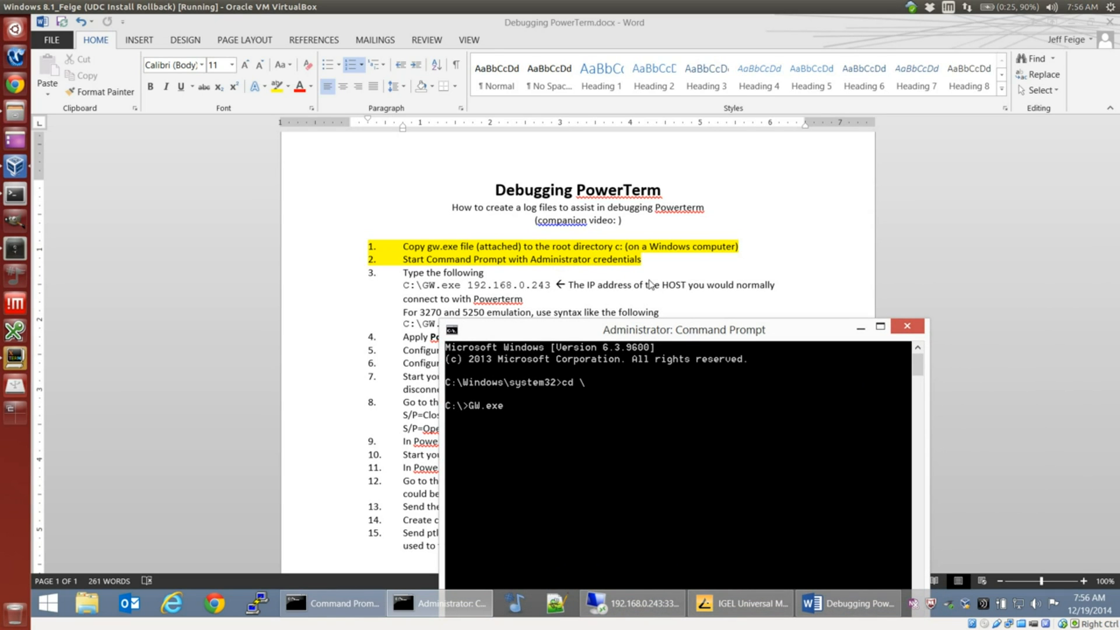
drag(598, 337, 742, 214)
Step: Switch to IGEL Universal Management Suite and open the LXv5 Powerterm profile indirectly assigned to the thin client under Powerterm Testing
click(729, 596)
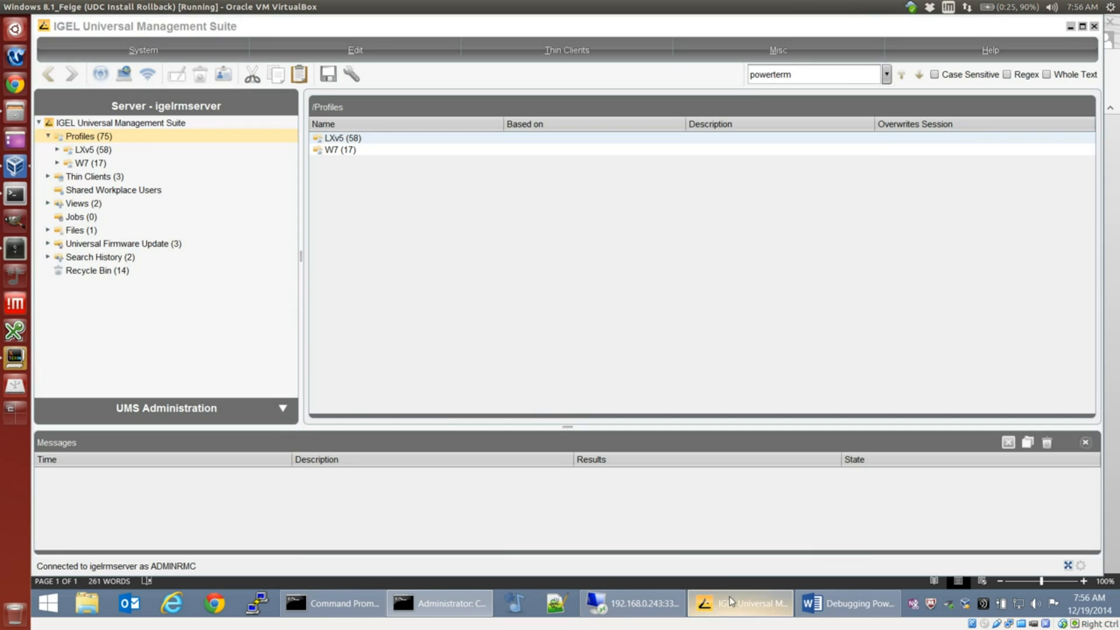
click(48, 176)
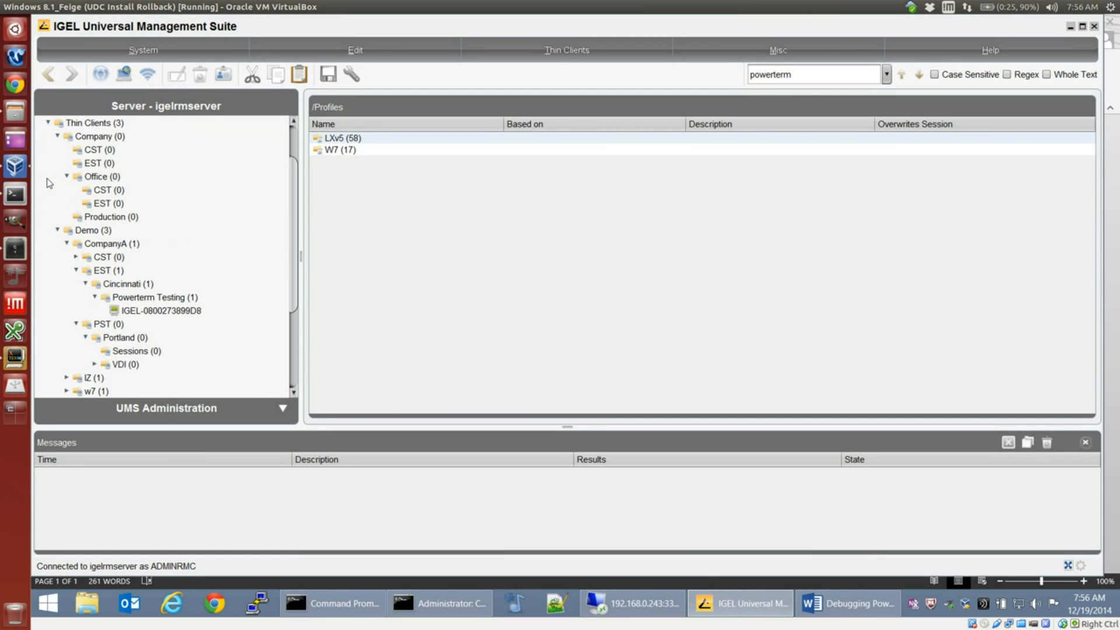
click(150, 311)
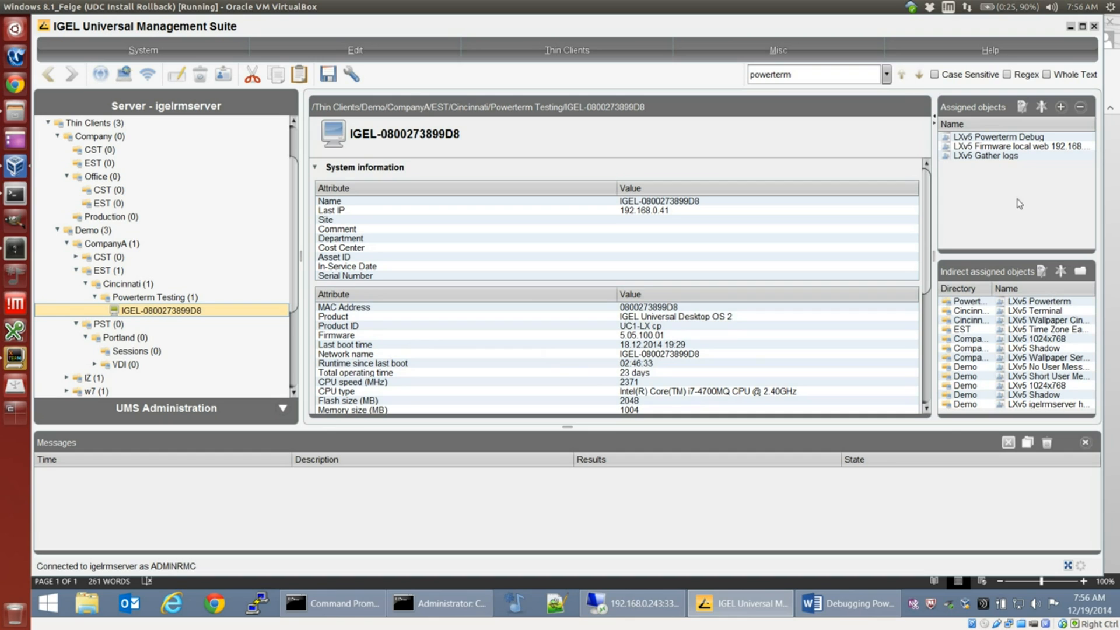
click(1038, 302)
right_click(1038, 302)
click(1000, 311)
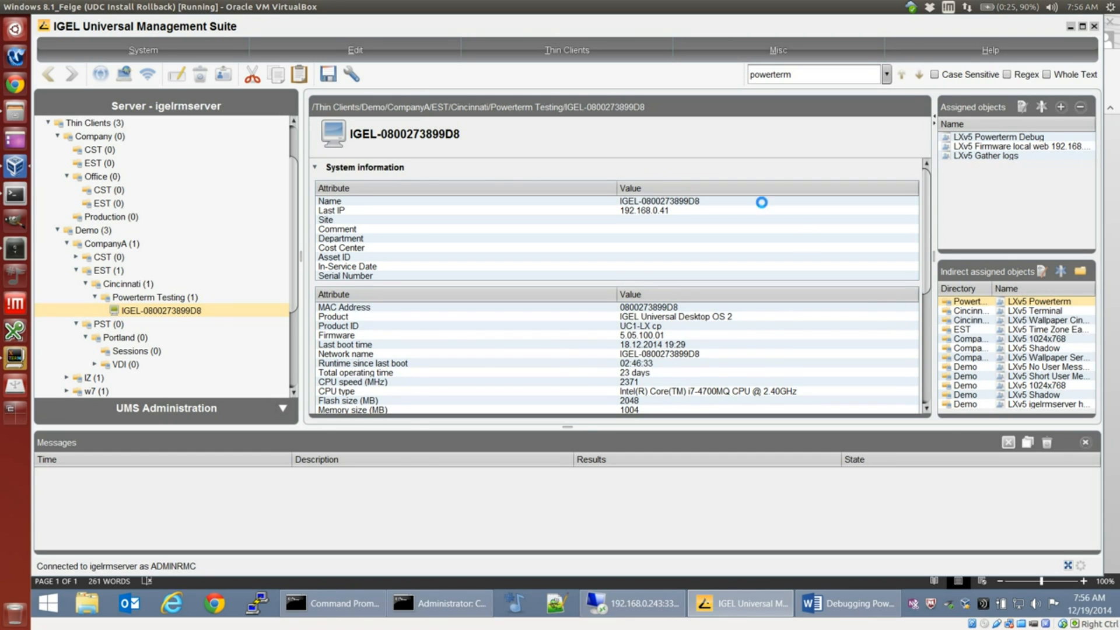
Step: Open the Connection settings of the PowerTerm Terminal Emulation session and check the host name
click(232, 176)
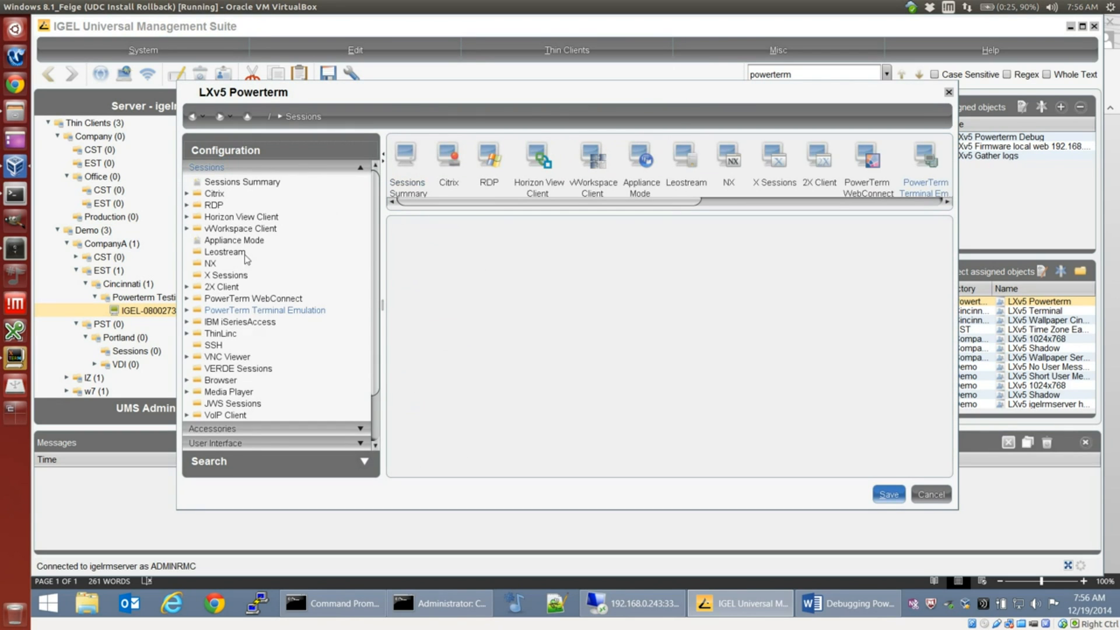
click(264, 310)
click(274, 324)
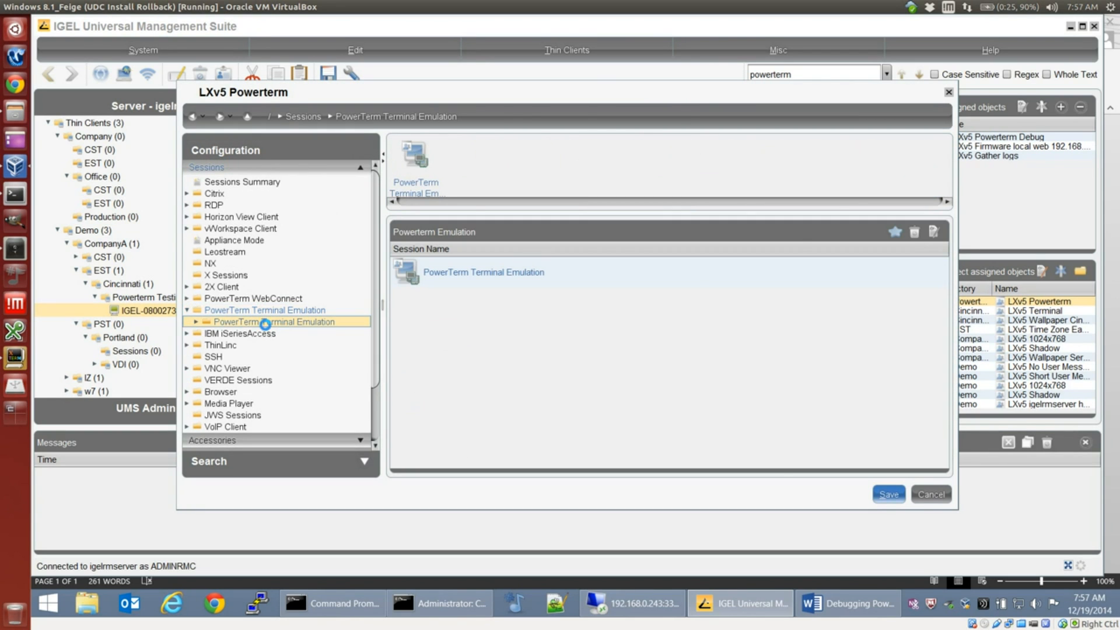
click(232, 346)
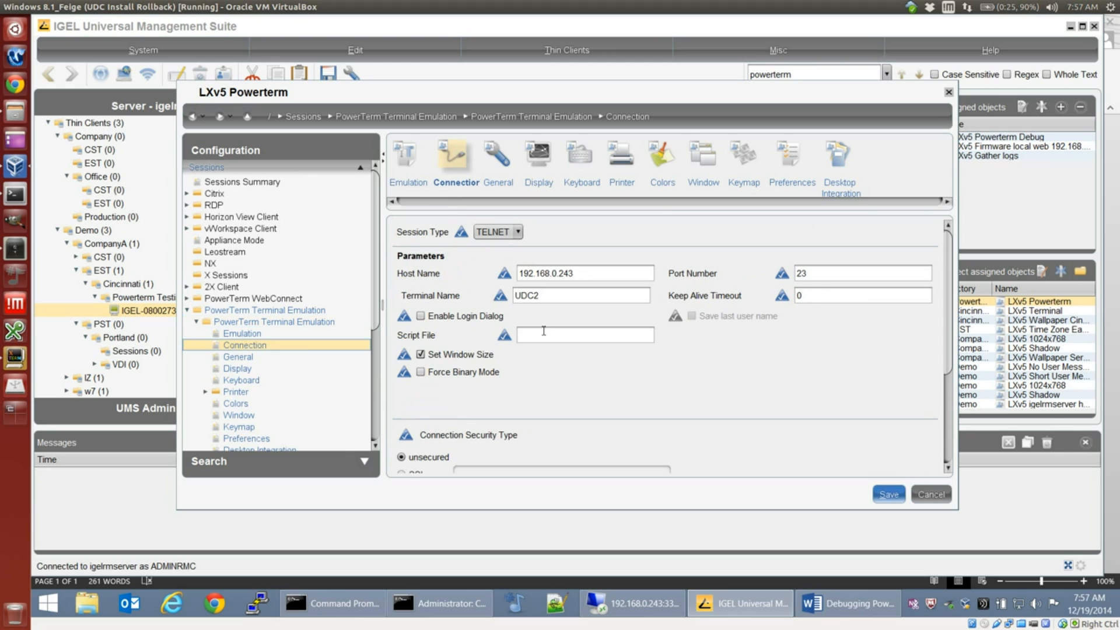
drag(516, 273, 602, 268)
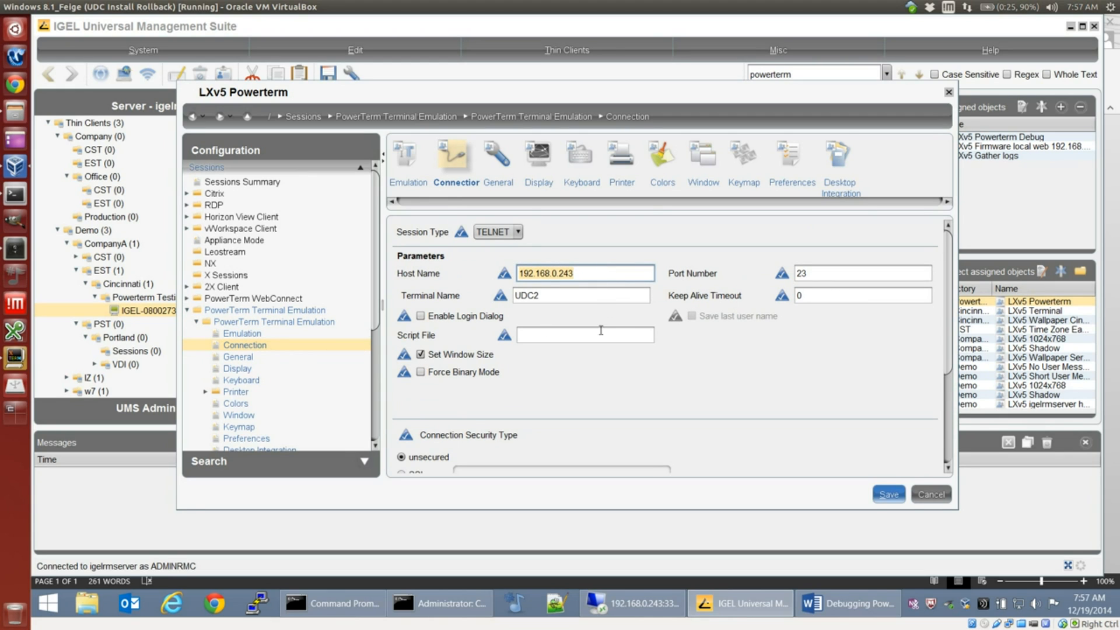
click(626, 271)
double_click(545, 274)
Step: Return to the administrator Command Prompt and run GW.exe with the host address 192.168.0.243
click(836, 609)
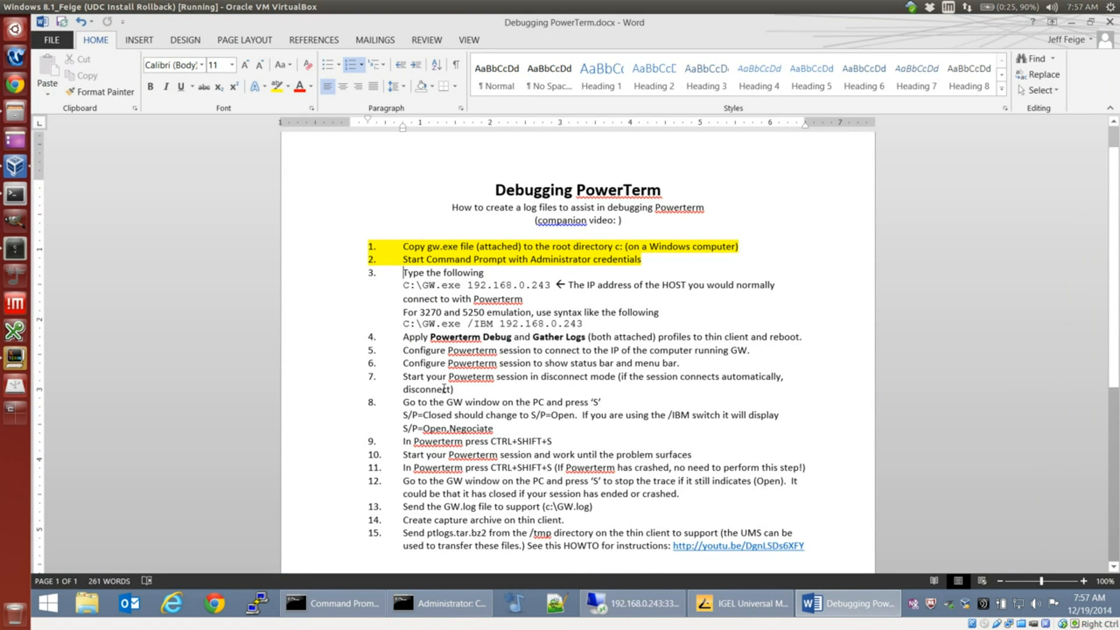
click(425, 597)
text(192.168.0.243)
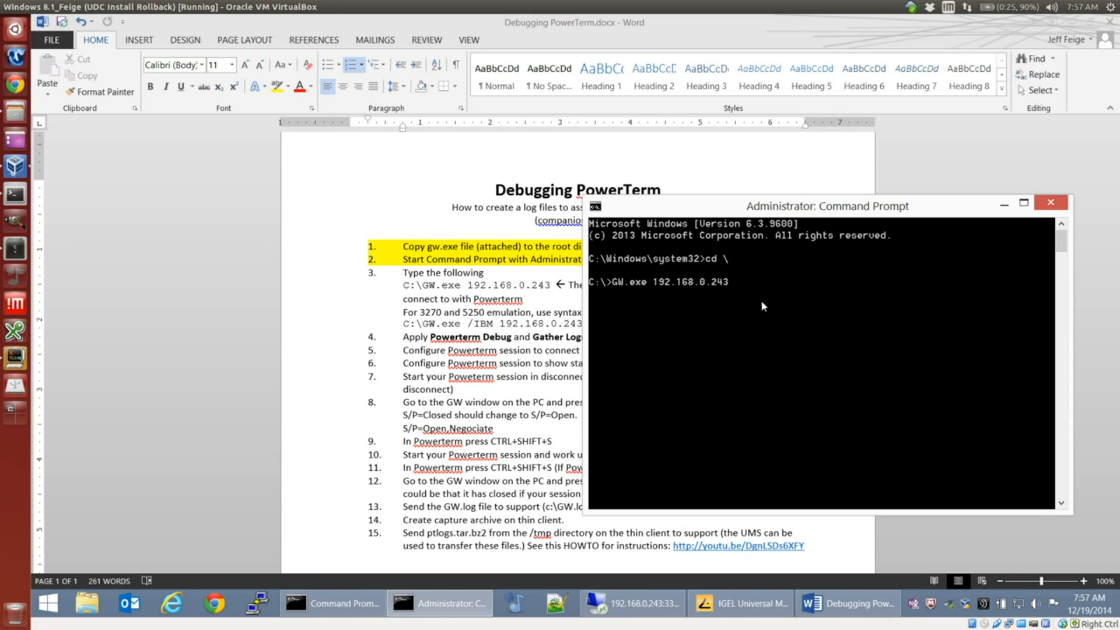
key(Return)
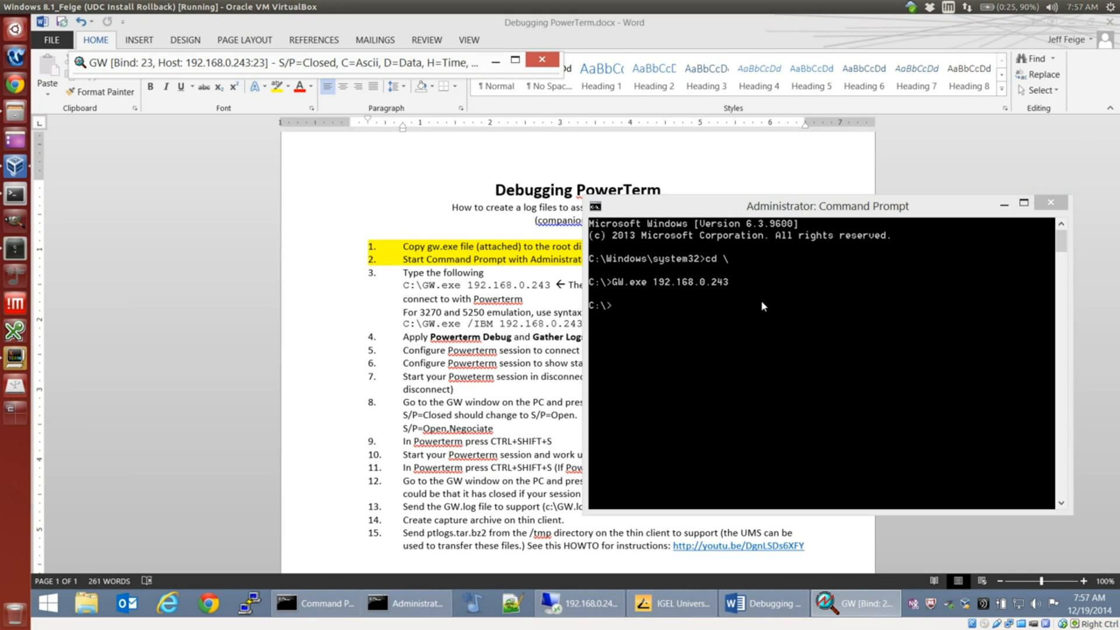
Step: Move the GW window above the document title and minimize the administrator Command Prompt
drag(394, 61, 416, 156)
drag(813, 213, 733, 215)
click(928, 210)
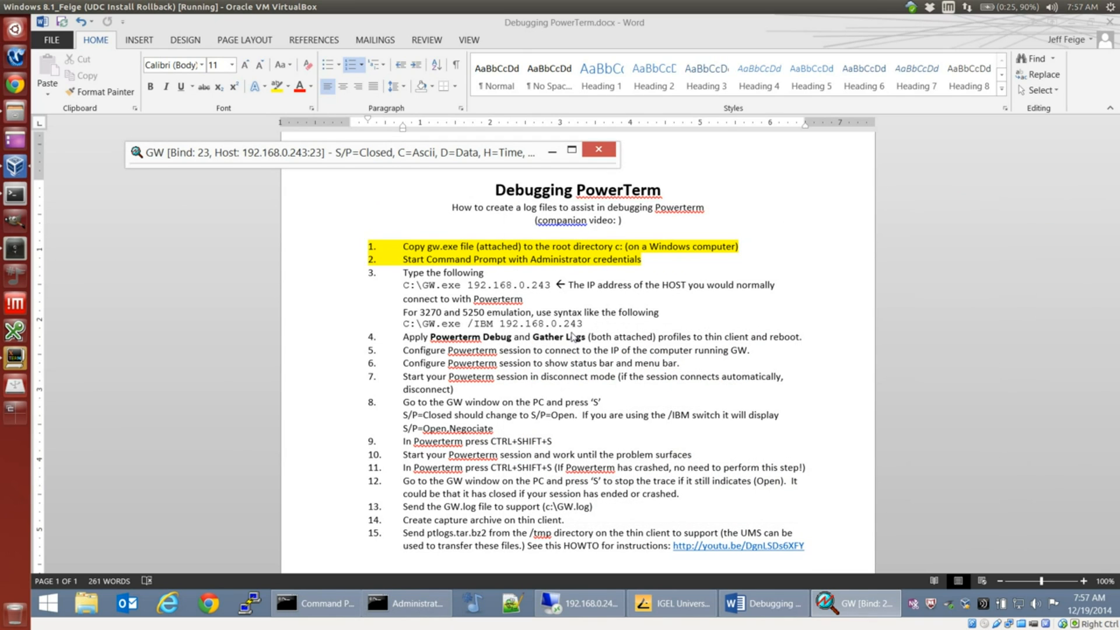
Step: Highlight all of instruction 3, including both GW.exe command examples, in yellow
click(403, 273)
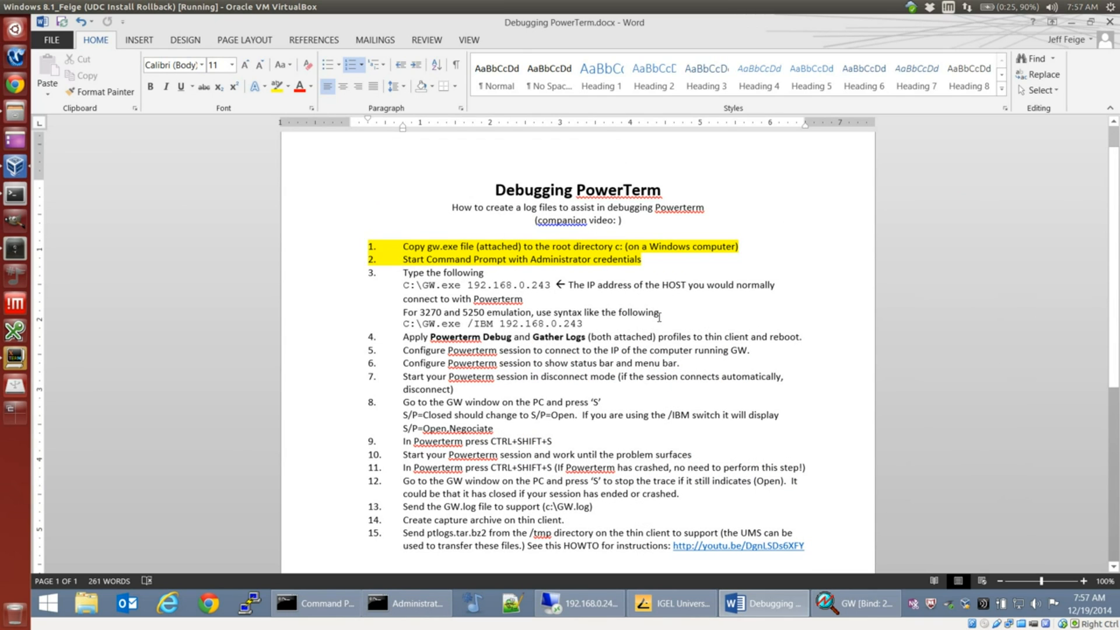
shift+click(582, 323)
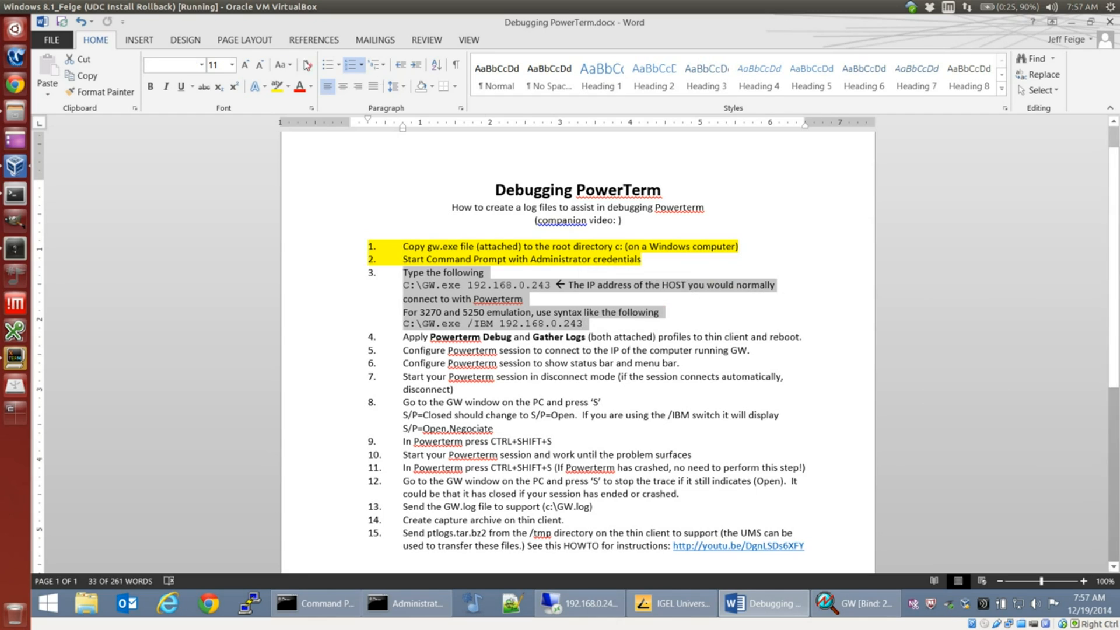
click(277, 86)
click(475, 336)
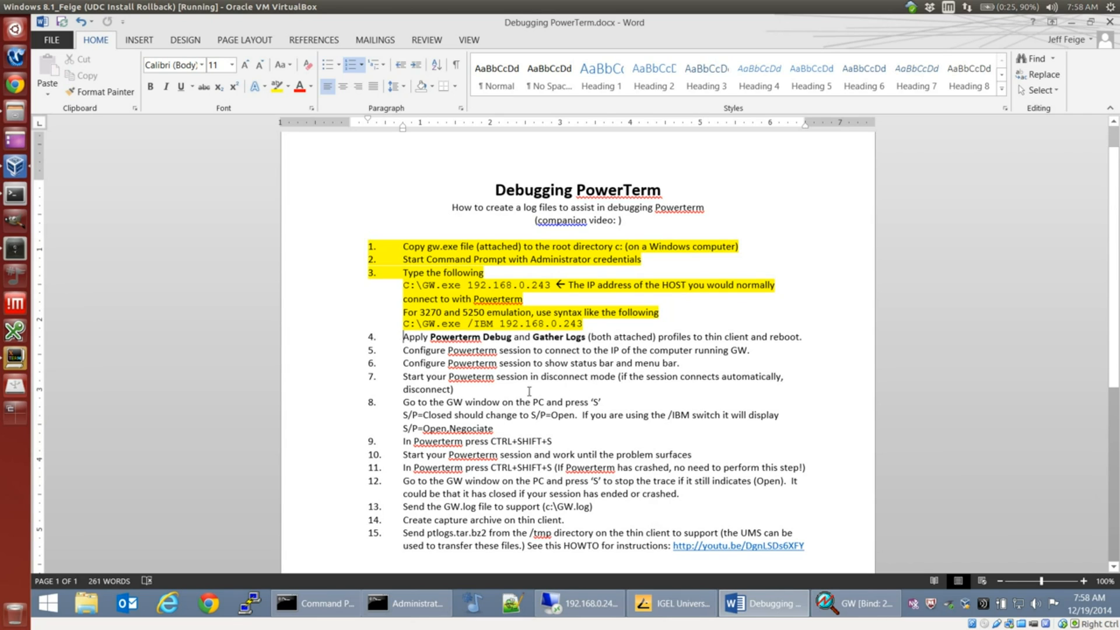
Step: In IGEL Universal Management Suite, close the LXv5 Powerterm profile without saving and load debug_profiles.xml from the Desktop for profile import
click(671, 603)
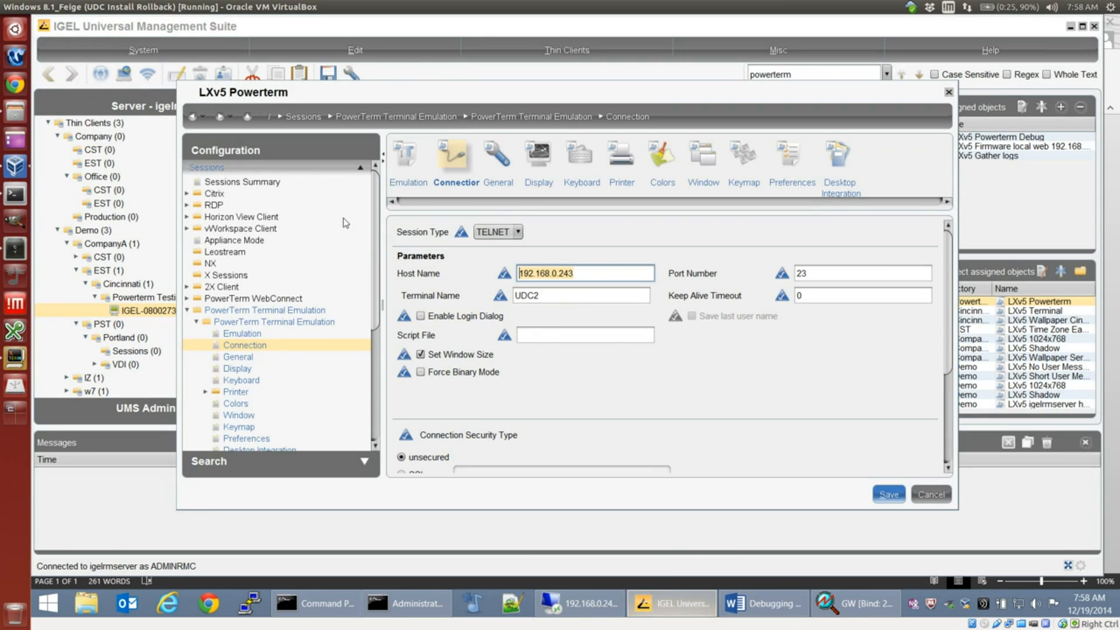
click(931, 494)
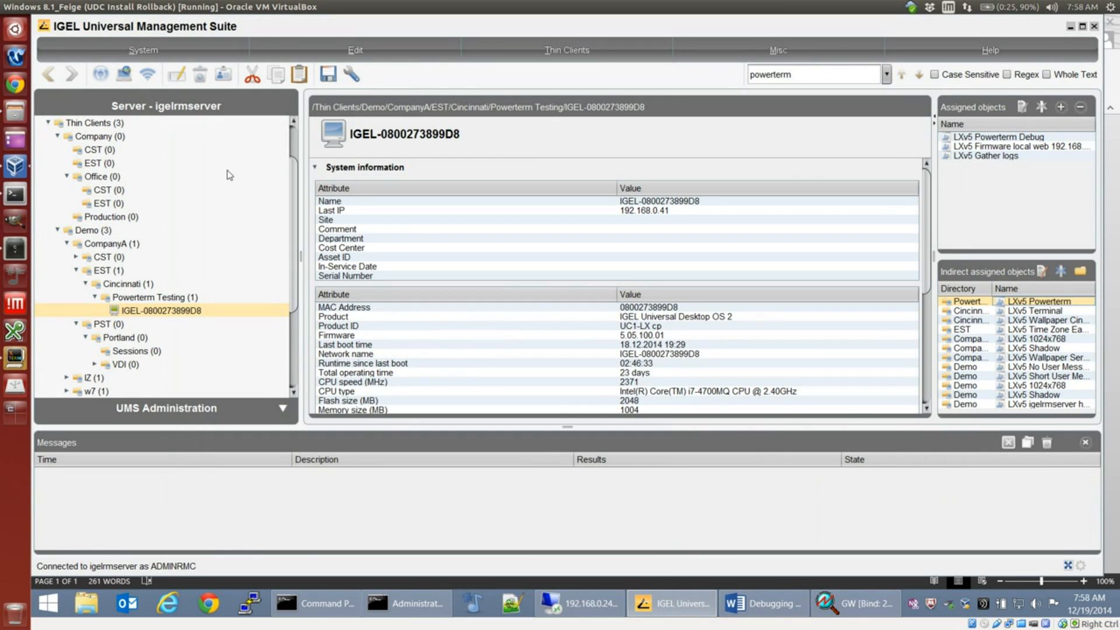
click(143, 50)
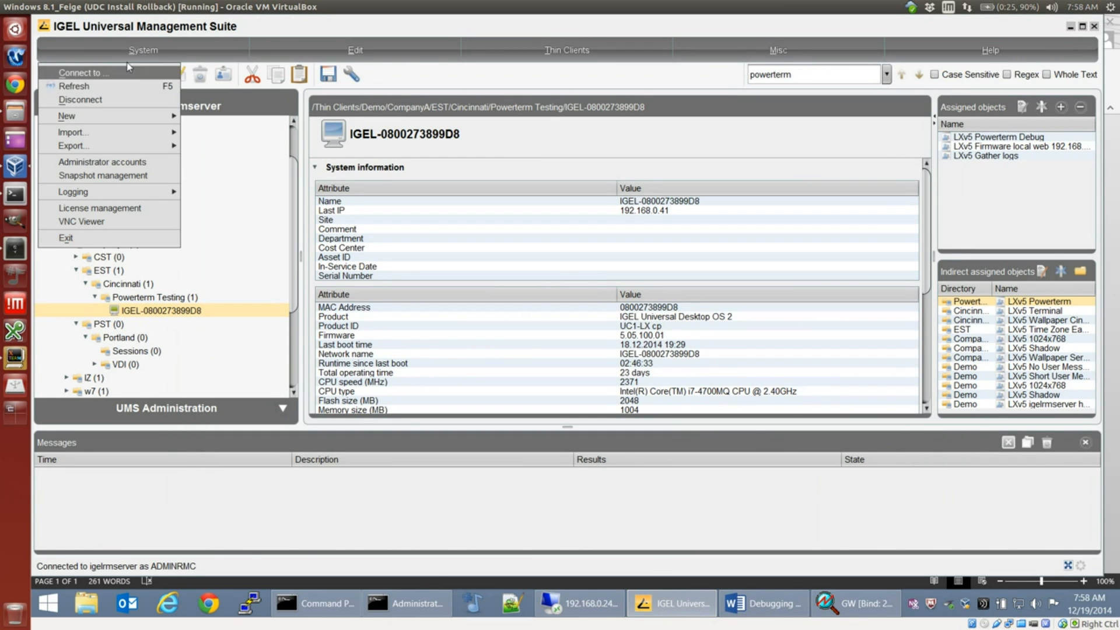
mouse_move(95, 134)
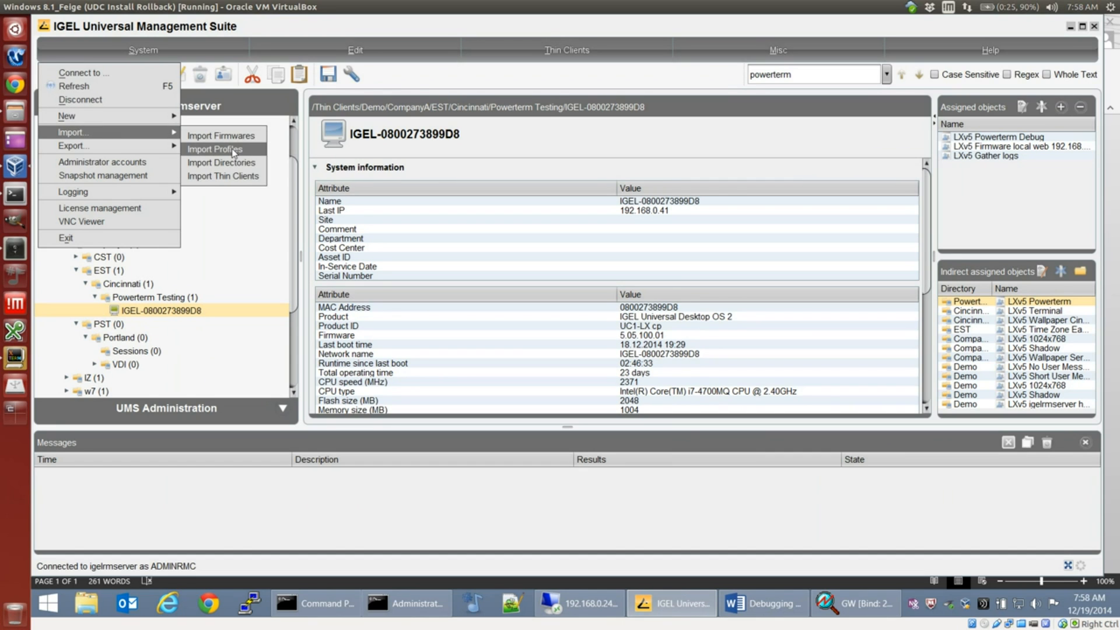
click(233, 151)
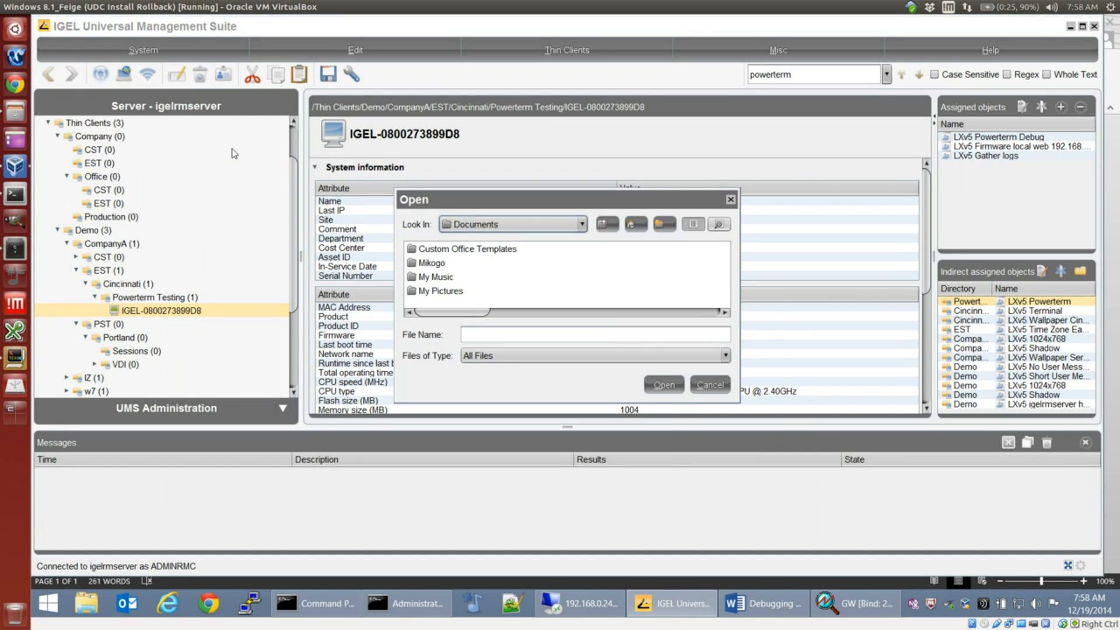
click(493, 229)
click(477, 250)
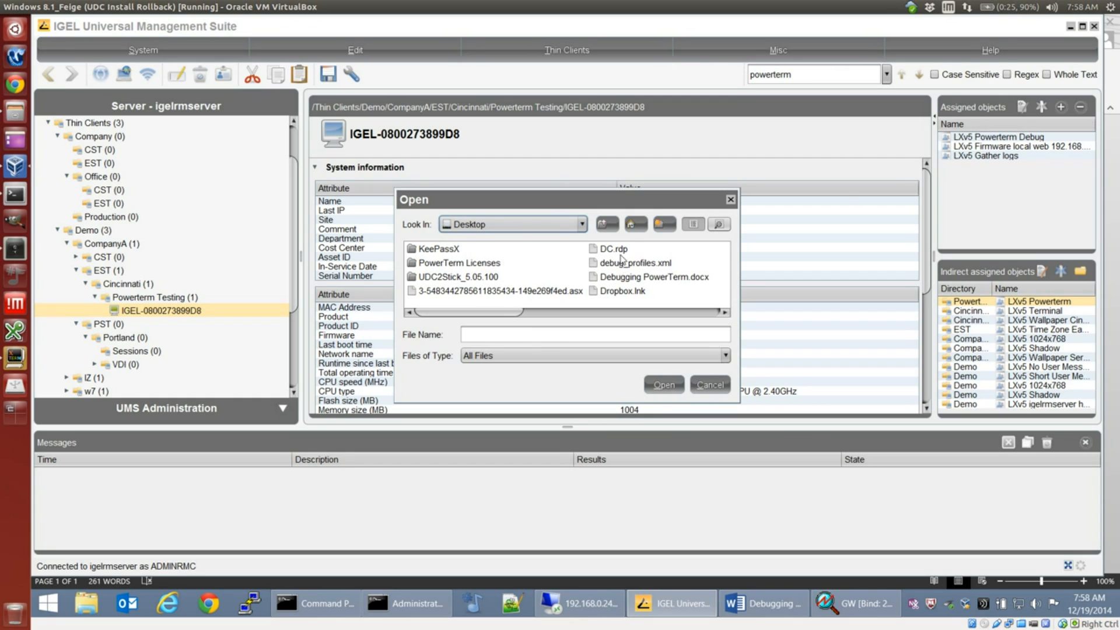
click(622, 269)
click(664, 385)
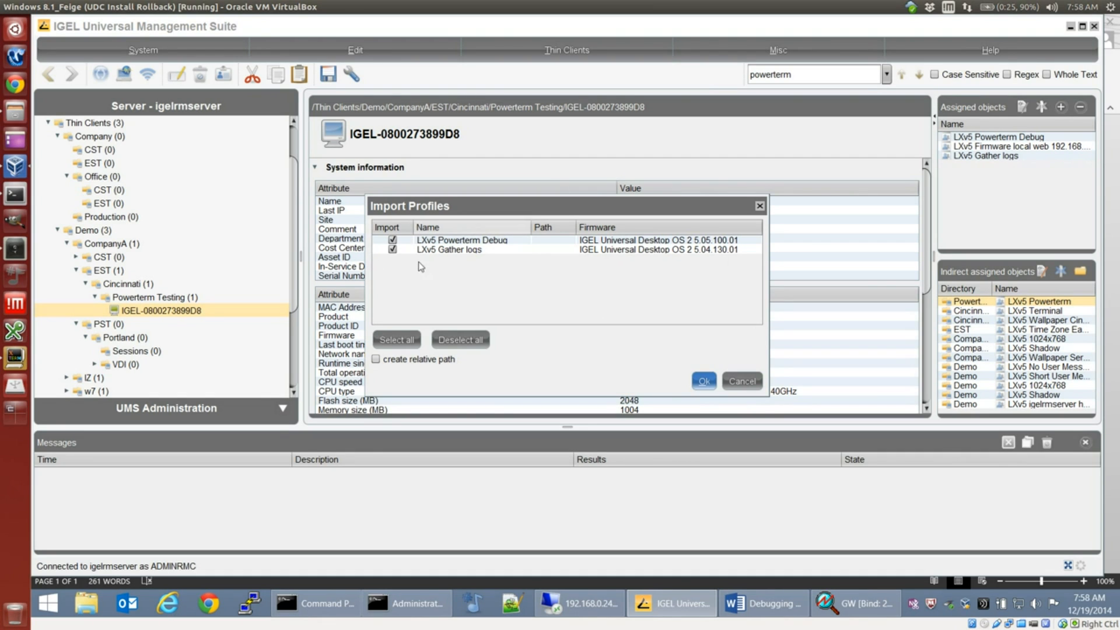
Step: Review the firmware choices for LXv5 Powerterm Debug and import it together with the LXv5 Gather logs profile
click(663, 242)
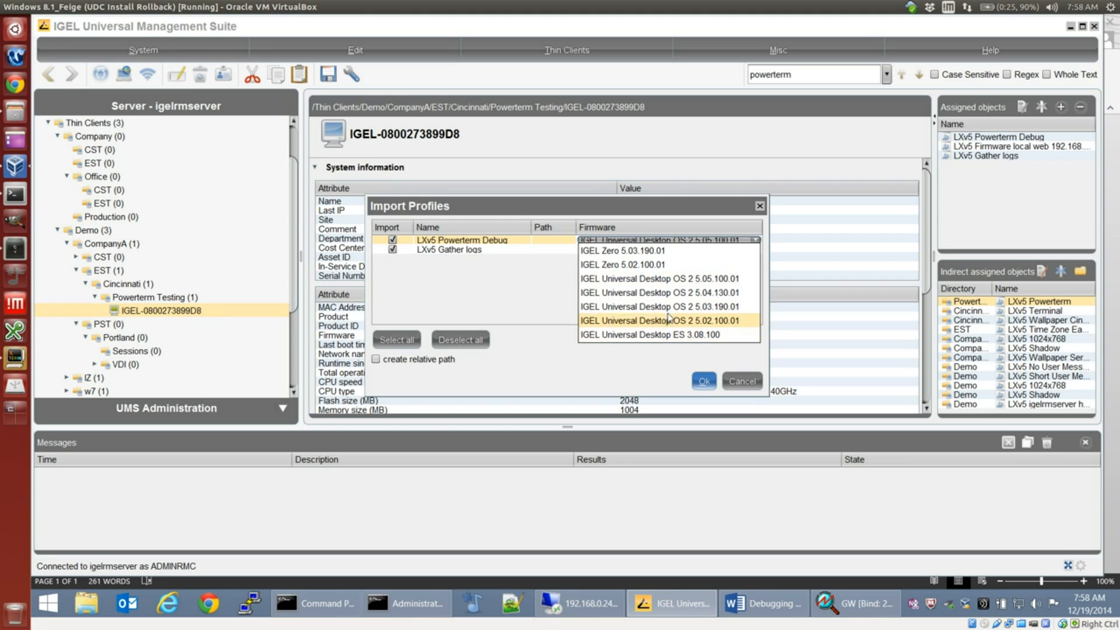
click(495, 285)
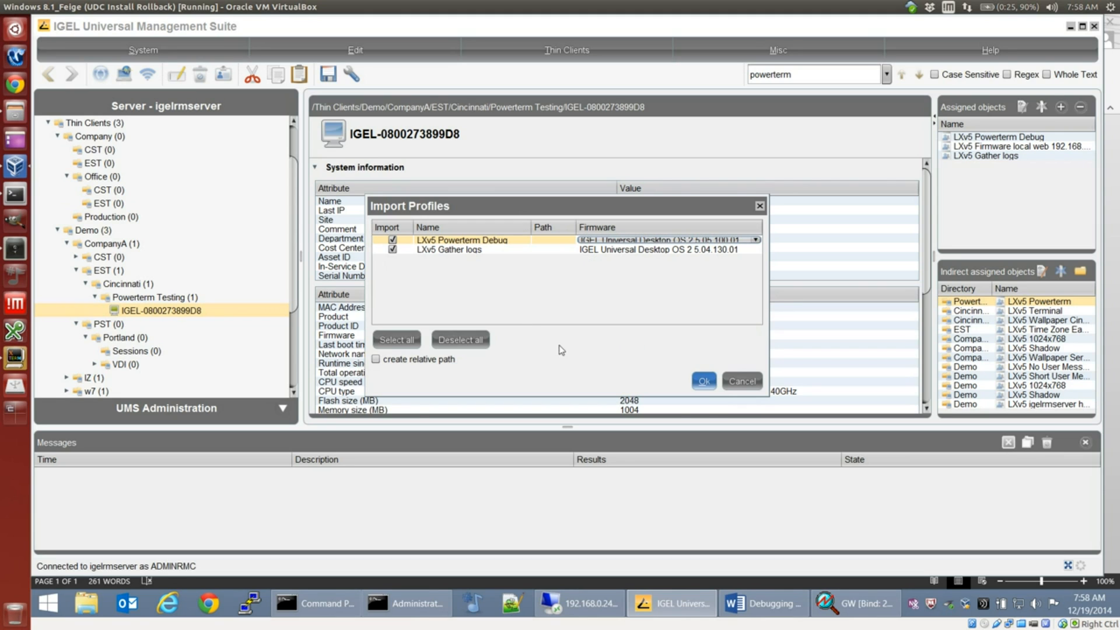
click(706, 381)
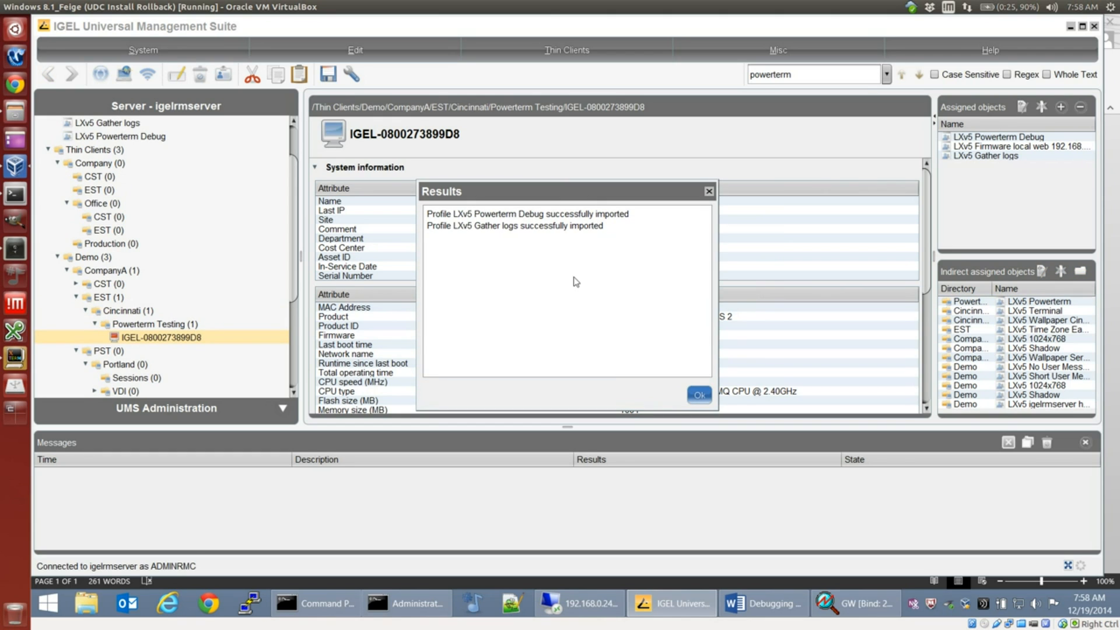
Step: Dismiss the import results, switch to the Debugging PowerTerm document in Word, and highlight instruction 4 in yellow
click(690, 394)
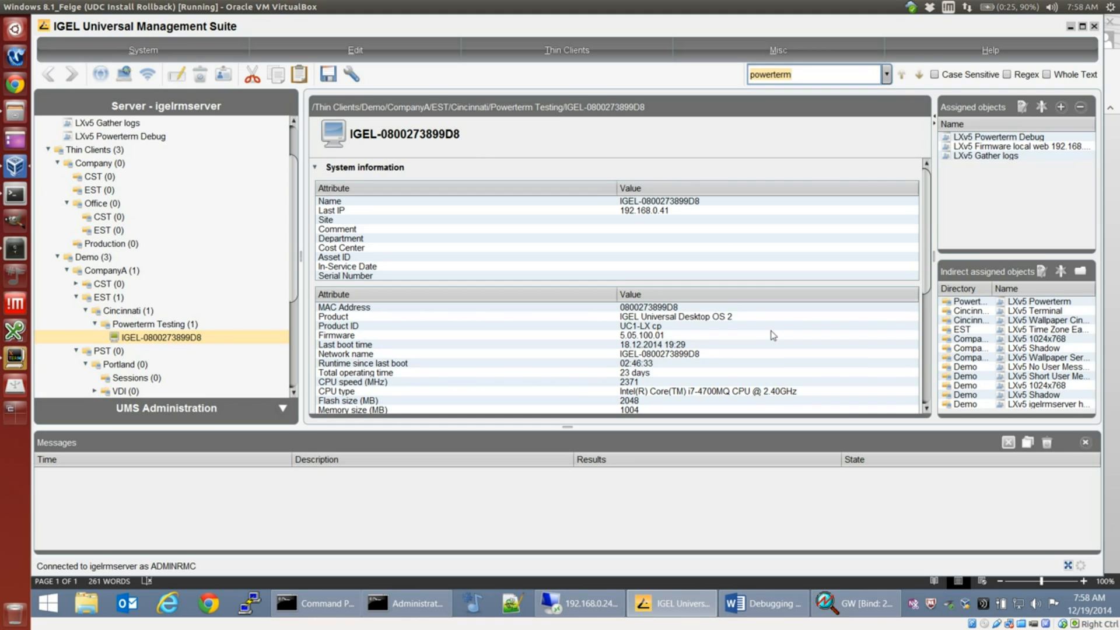
click(761, 603)
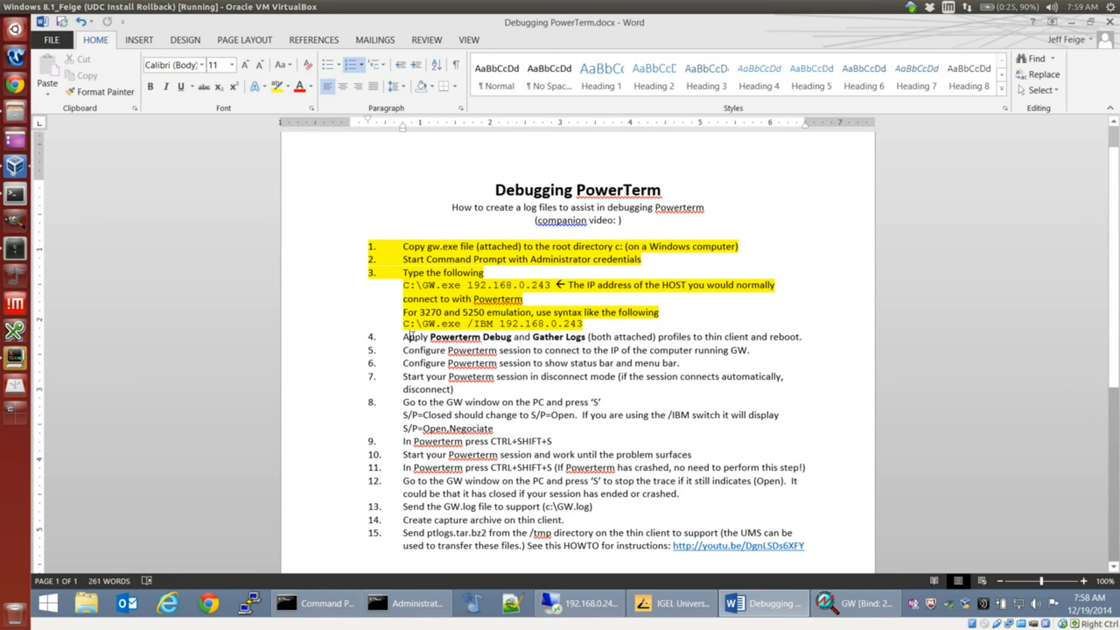
triple_click(411, 337)
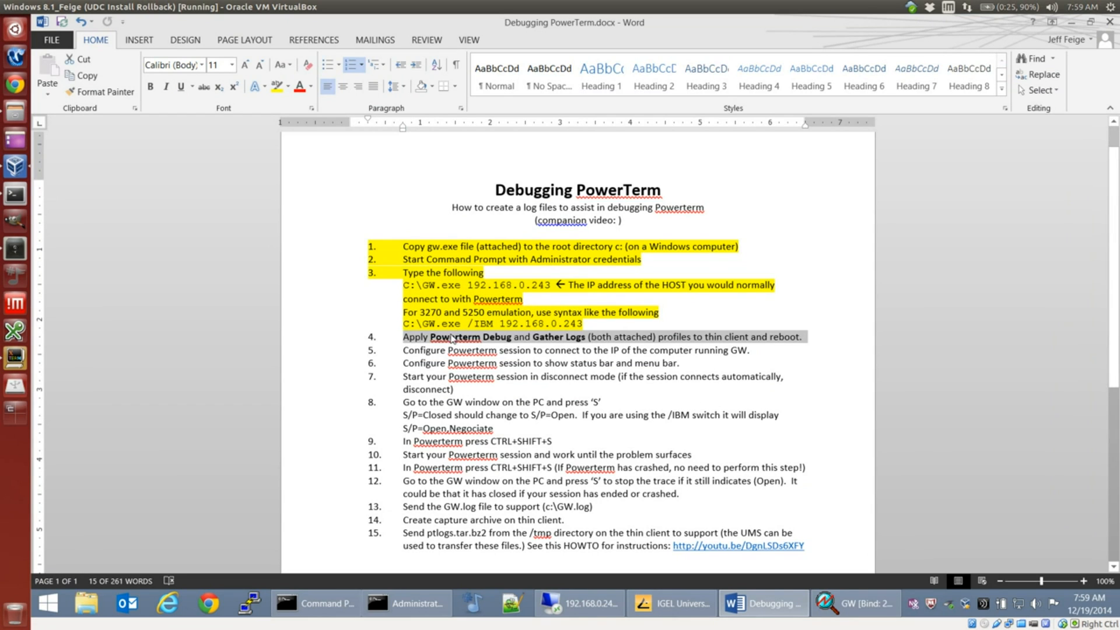
click(276, 87)
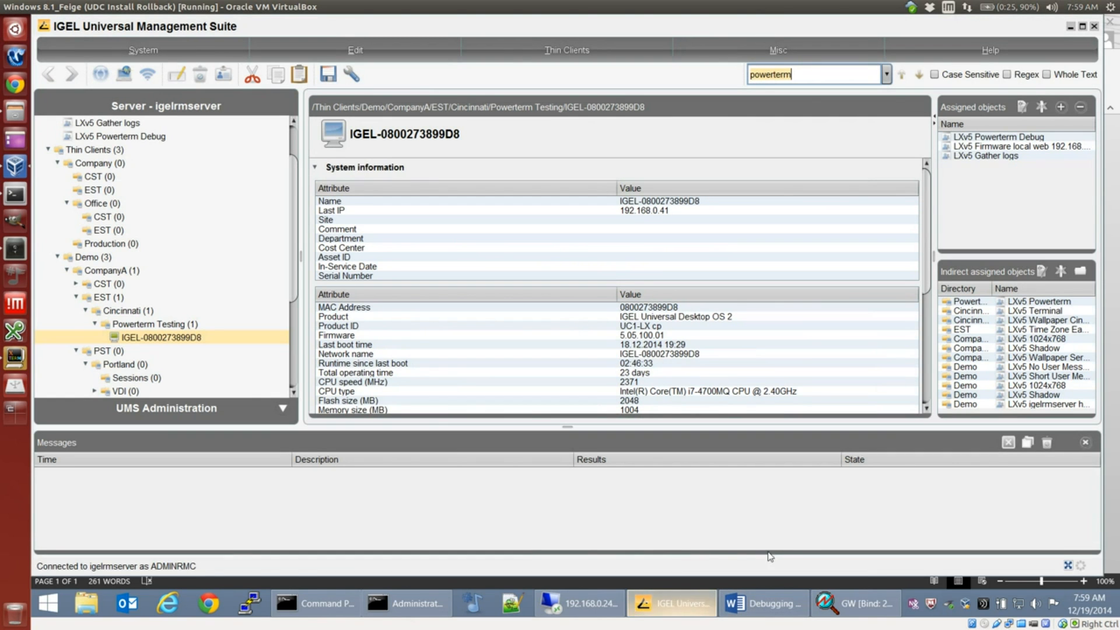
Step: In IGEL Universal Management Suite, open the Connection settings of the PowerTerm Terminal Emulation session in the indirectly assigned LXv5 Powerterm profile
click(644, 603)
right_click(967, 302)
click(969, 308)
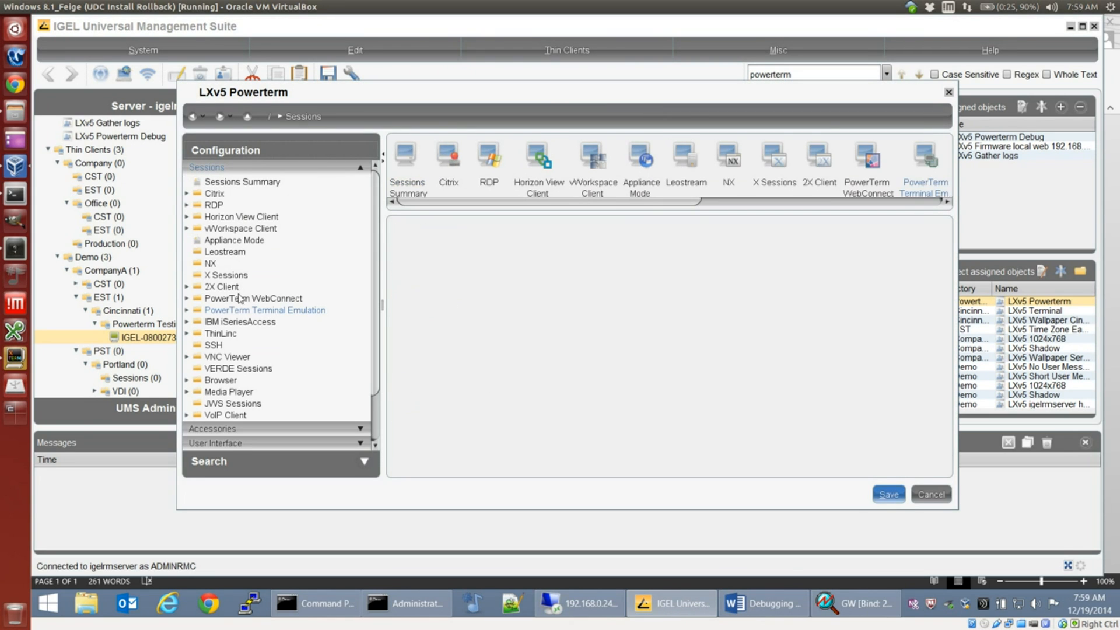
click(240, 310)
click(240, 323)
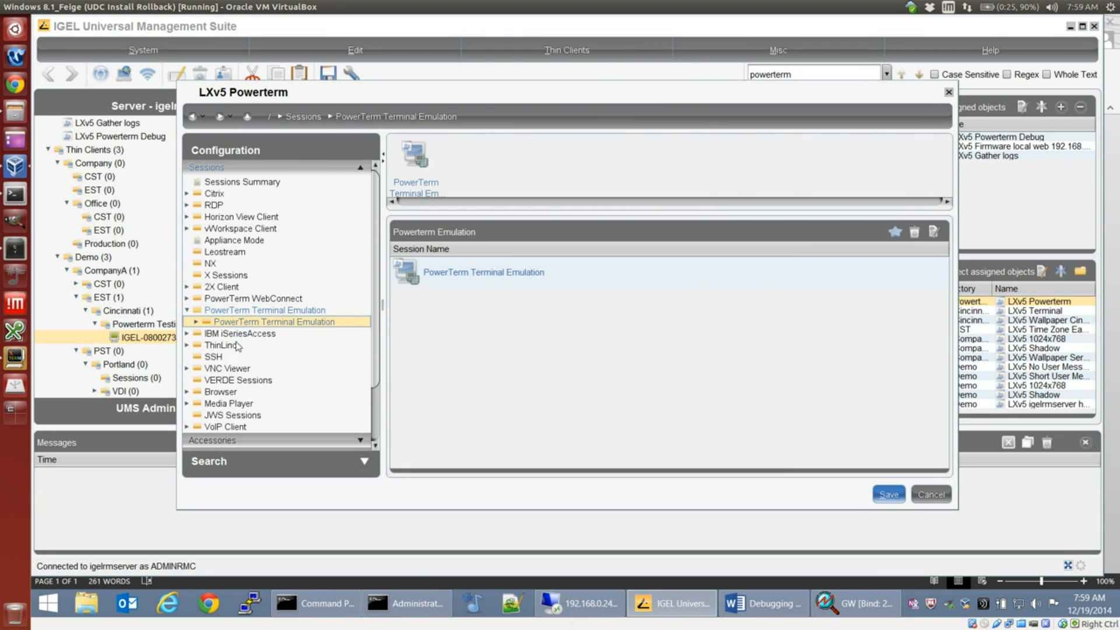
click(239, 346)
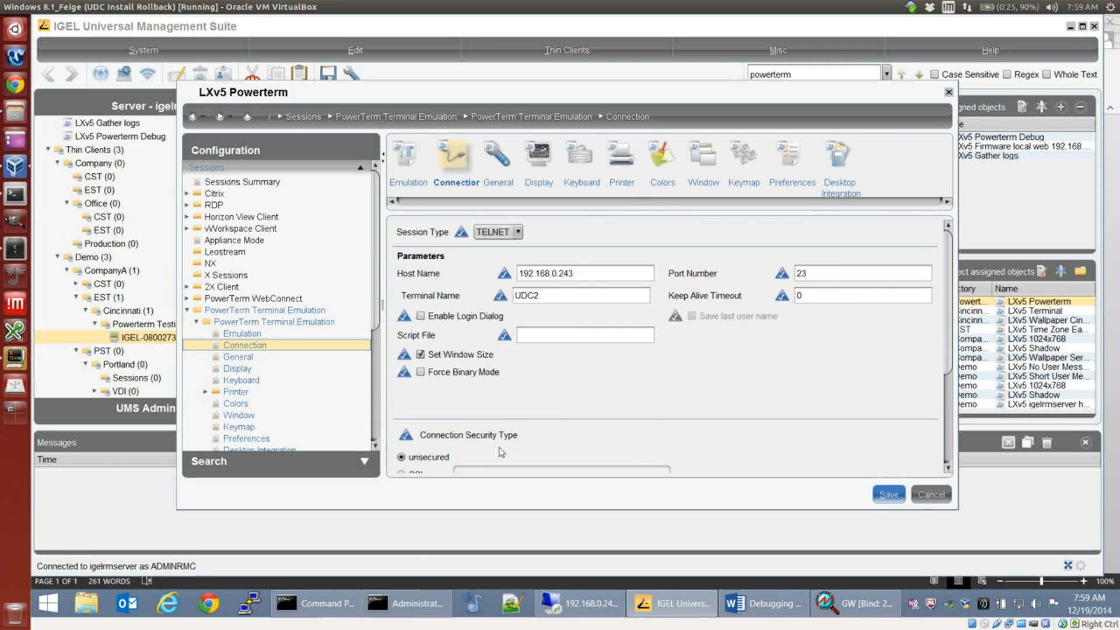
Step: Look up this PC's IPv4 address with ipconfig in Command Prompt and set the PowerTerm session's host name to 192.168.0.55
click(315, 603)
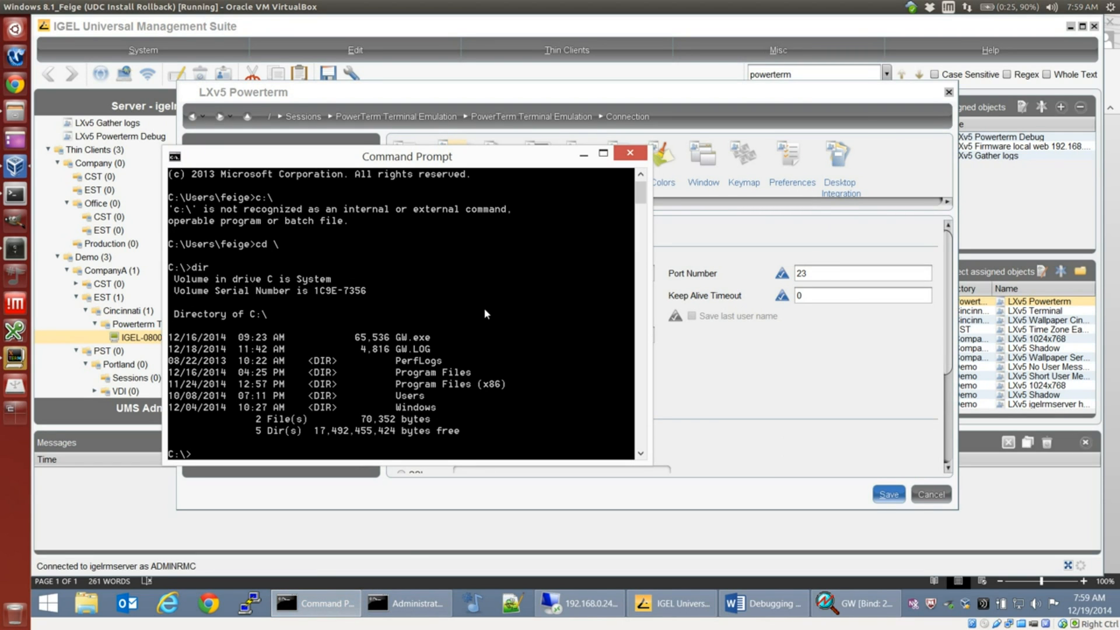
text(ipconfig)
key(Return)
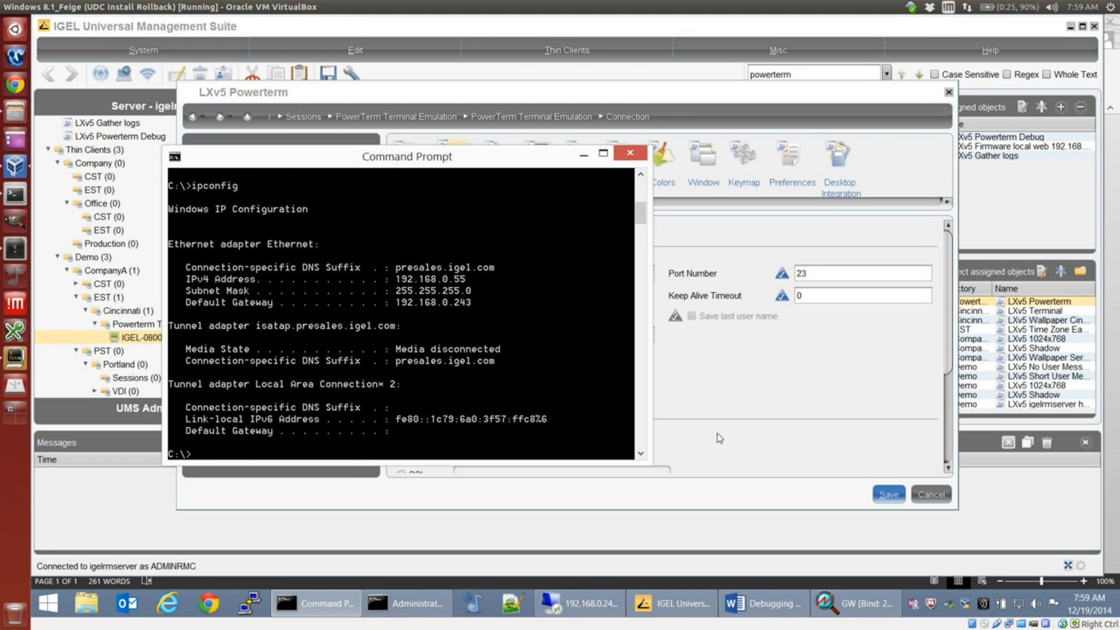
click(675, 371)
double_click(538, 273)
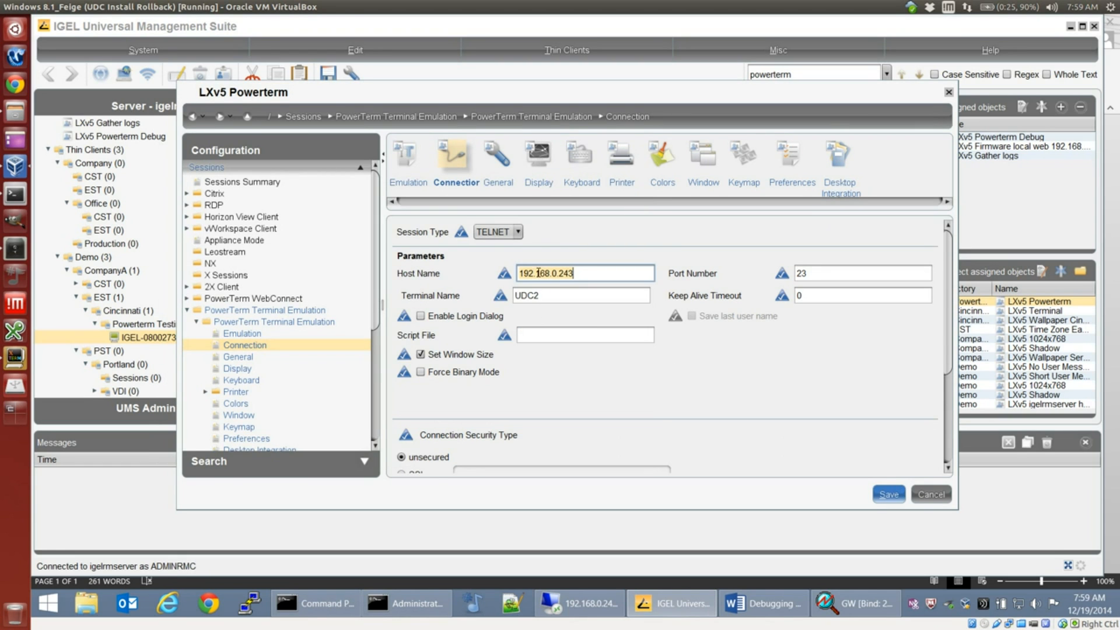
text(19)
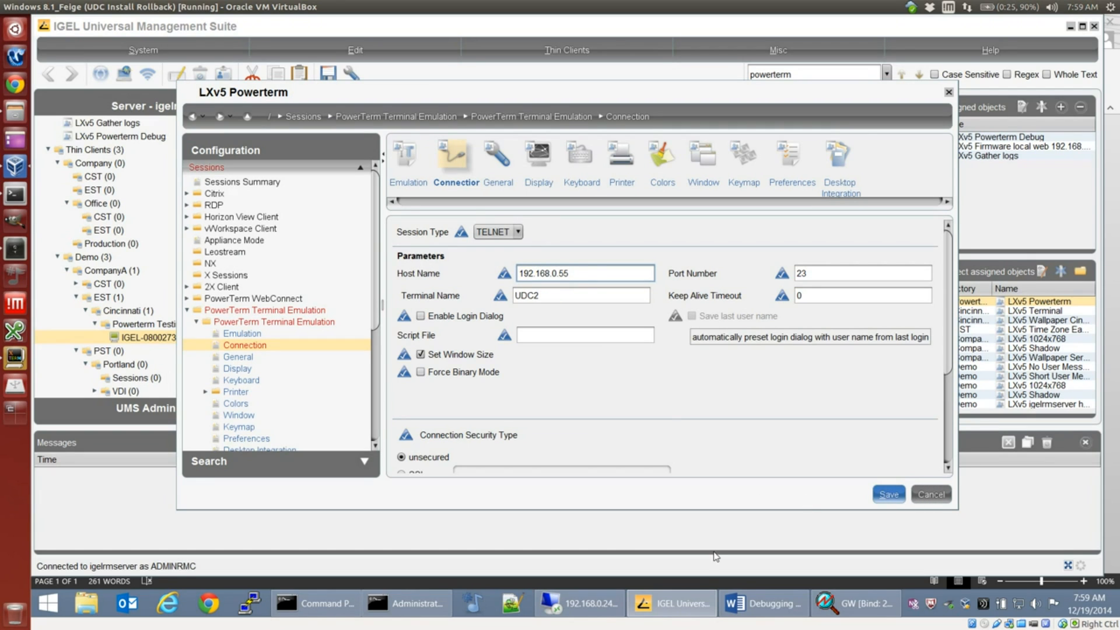
Step: Highlight instructions 5 and 6 in yellow in the Debugging PowerTerm Word document
click(761, 611)
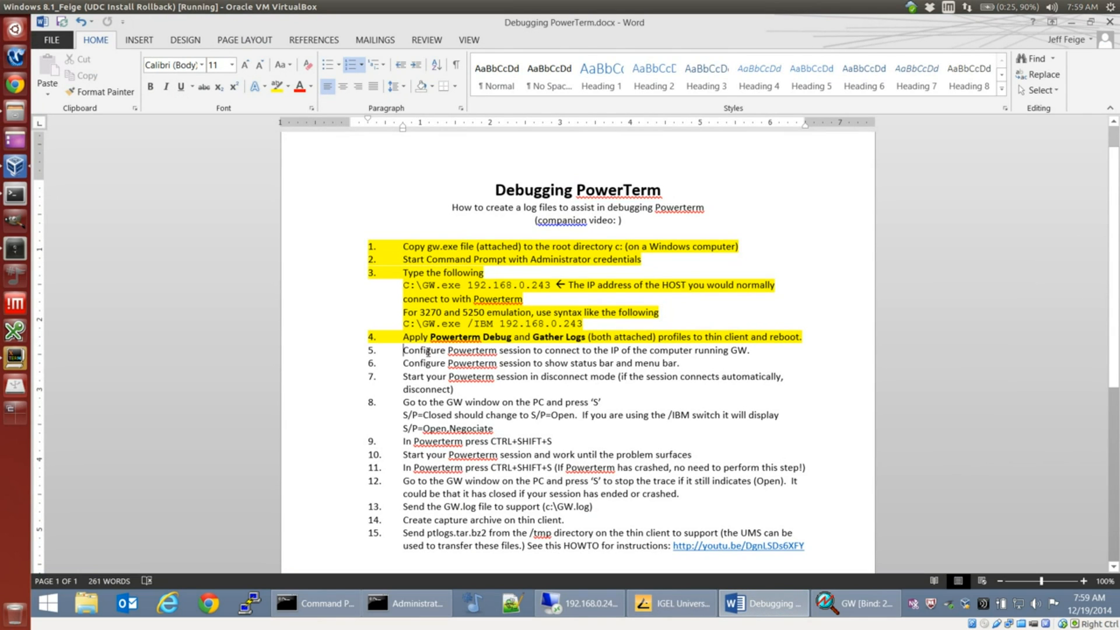
drag(402, 350, 792, 352)
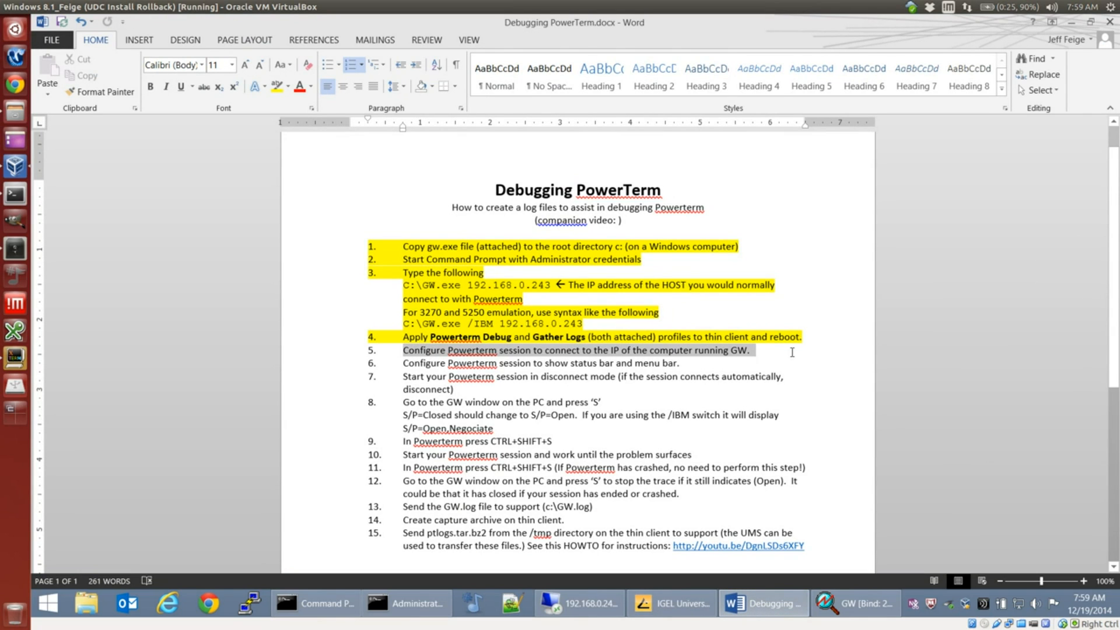
click(278, 87)
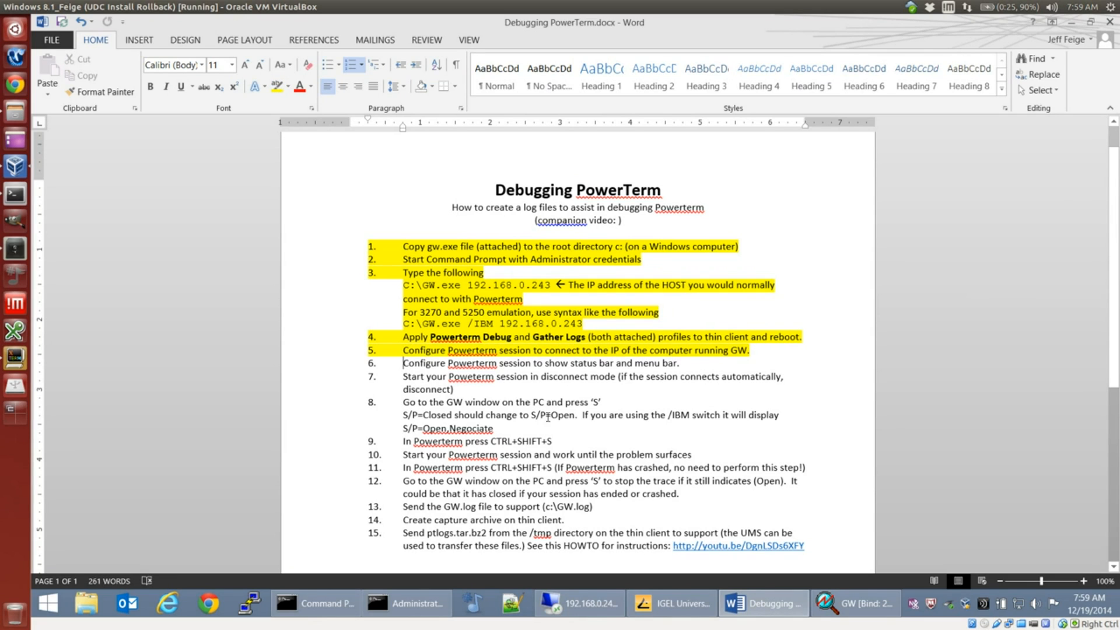
shift+click(693, 361)
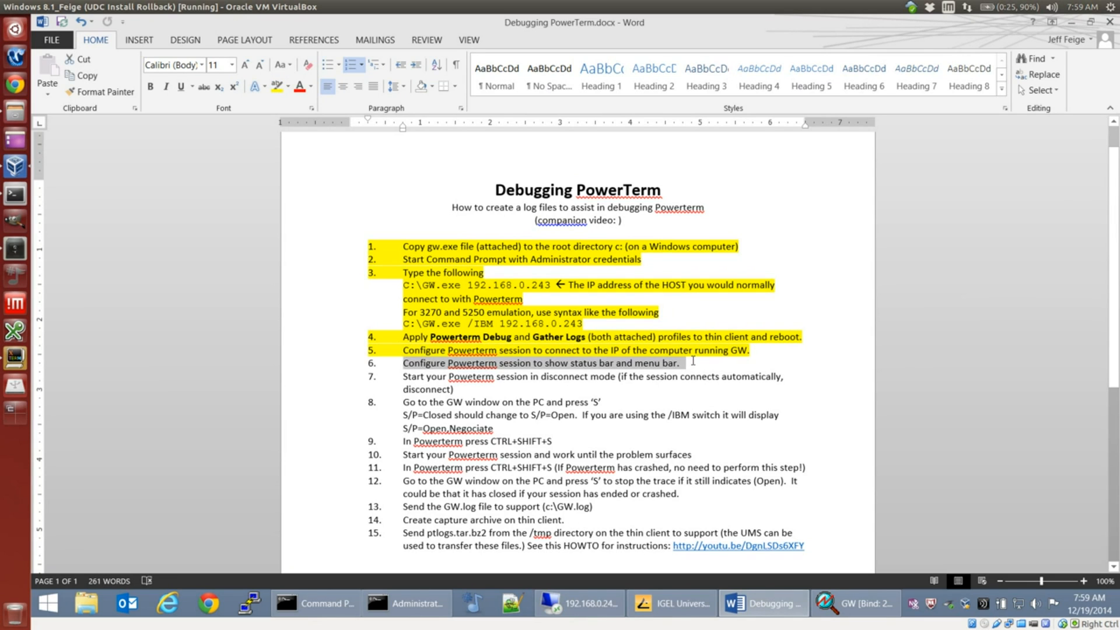
click(277, 87)
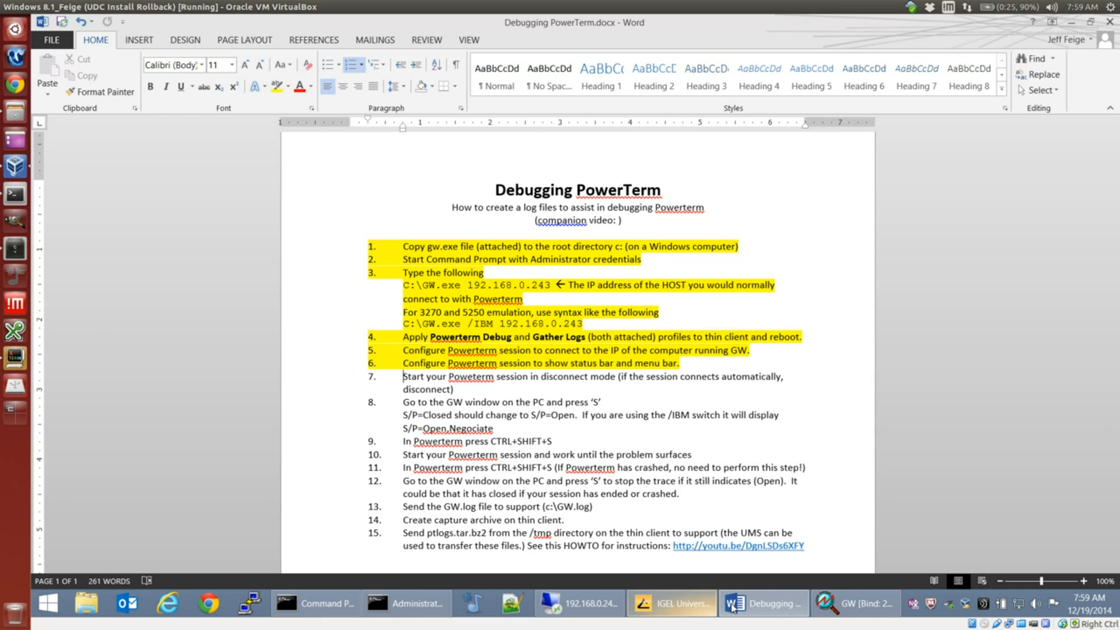
Step: Back in IGEL Universal Management Suite, enable Show Menubar and Show Status Bar in the PowerTerm session's Window settings
click(751, 605)
click(751, 605)
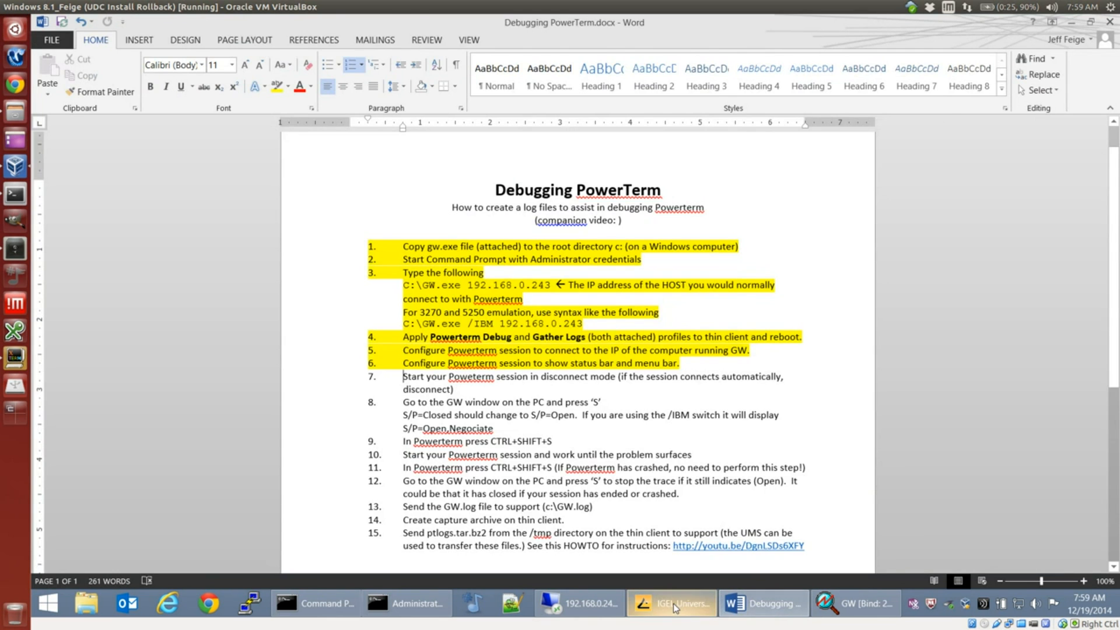
click(674, 603)
scroll(244, 367, down, 2)
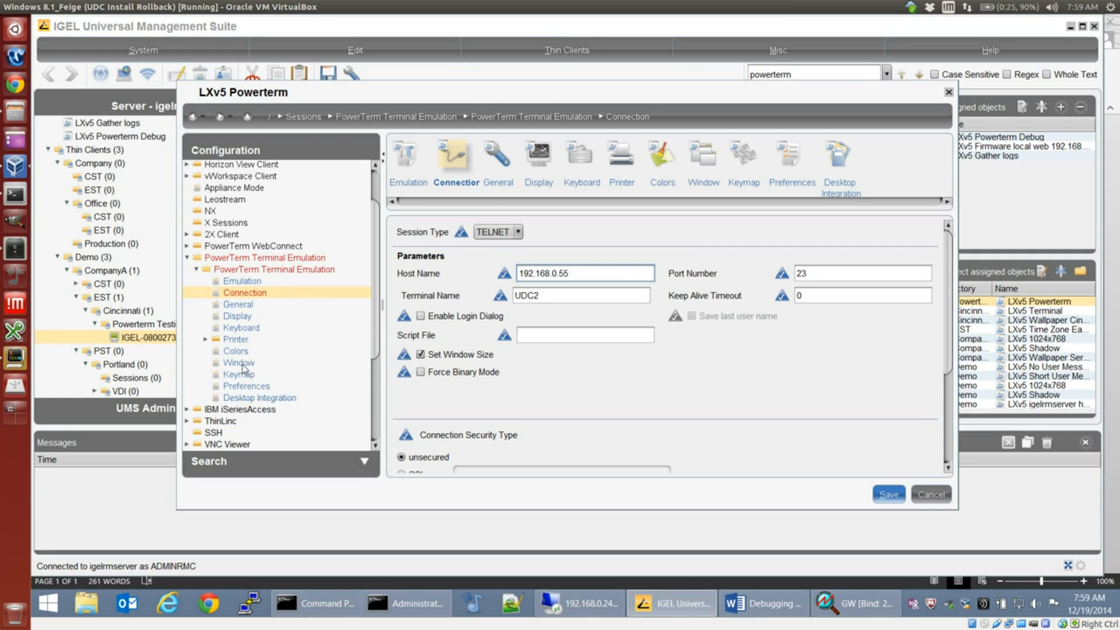
click(243, 318)
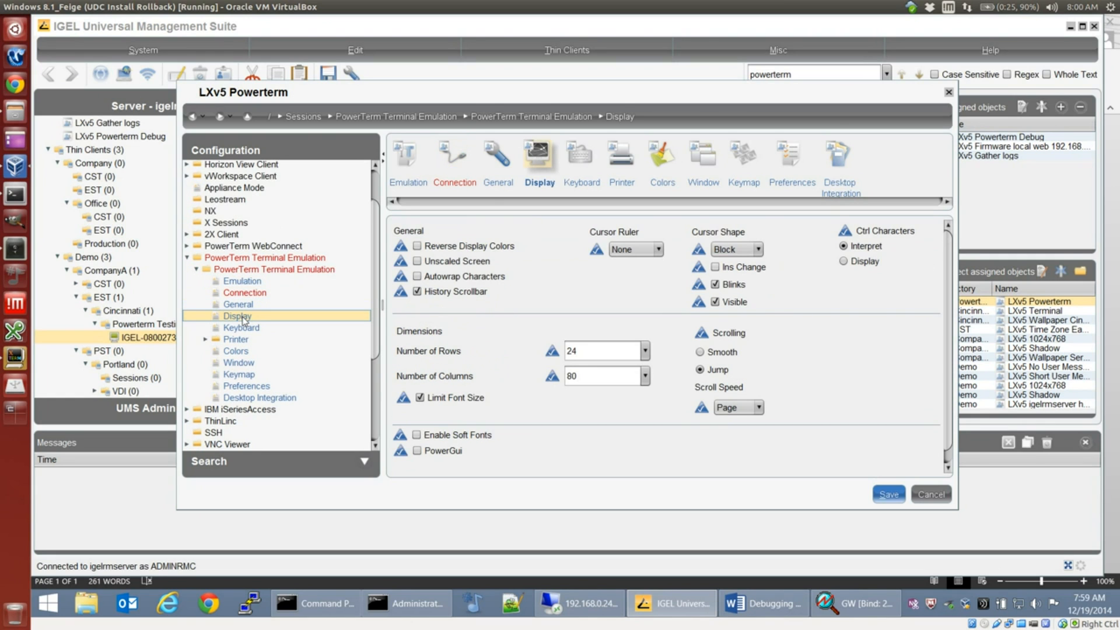
click(239, 362)
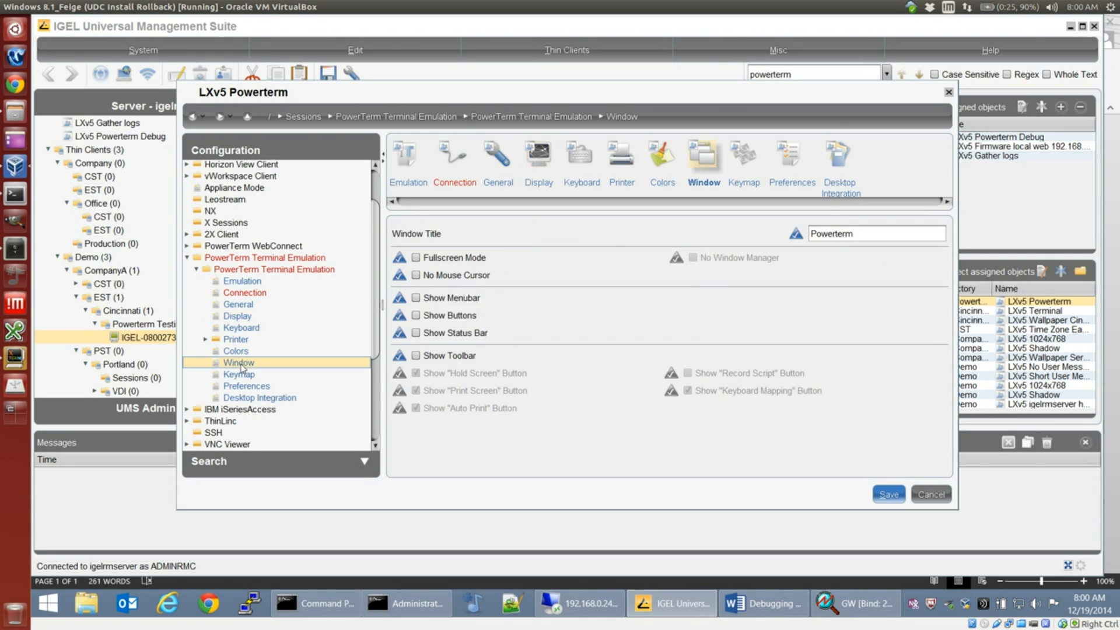
click(424, 299)
click(418, 333)
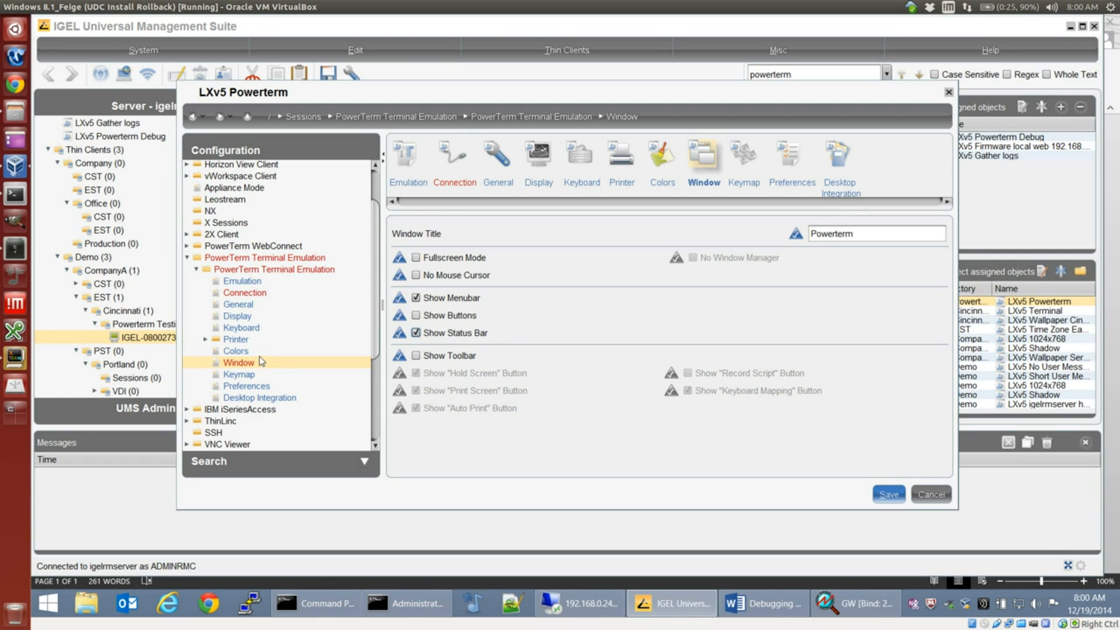
Step: Set the session's On Terminal Setup File Open preference to Do Not Connect and save the LXv5 Powerterm profile with changes effective Now
click(245, 293)
click(246, 305)
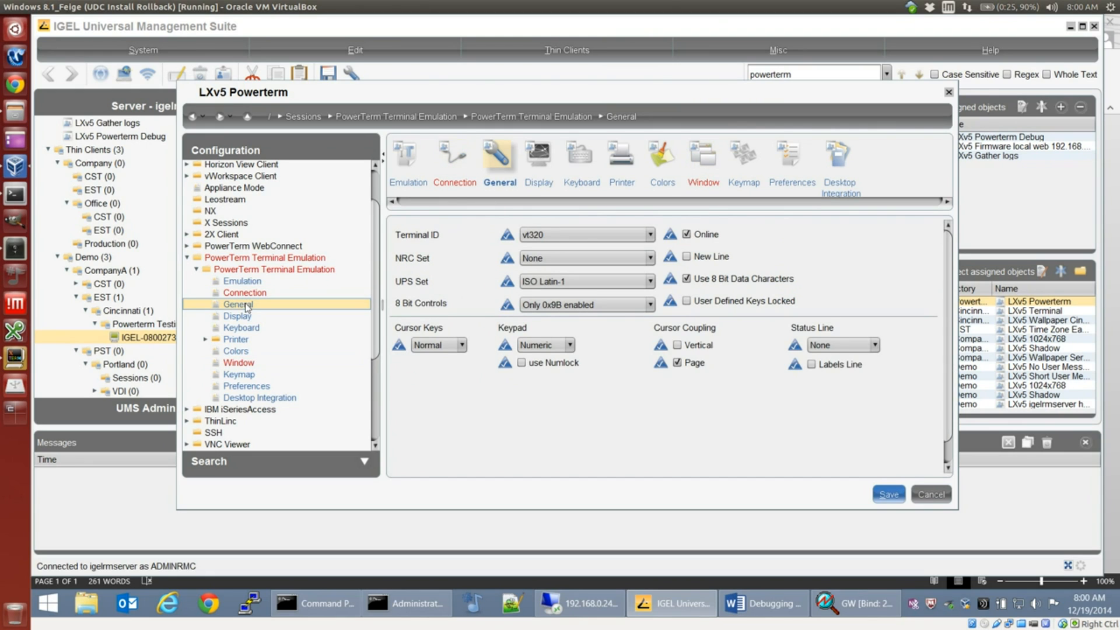
click(247, 387)
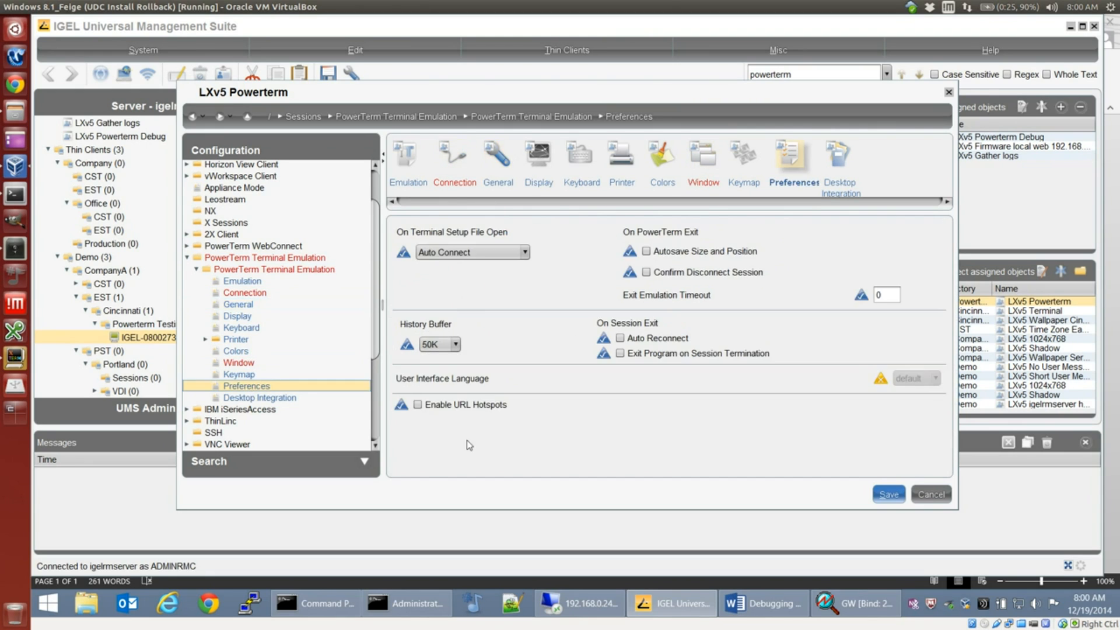
click(481, 252)
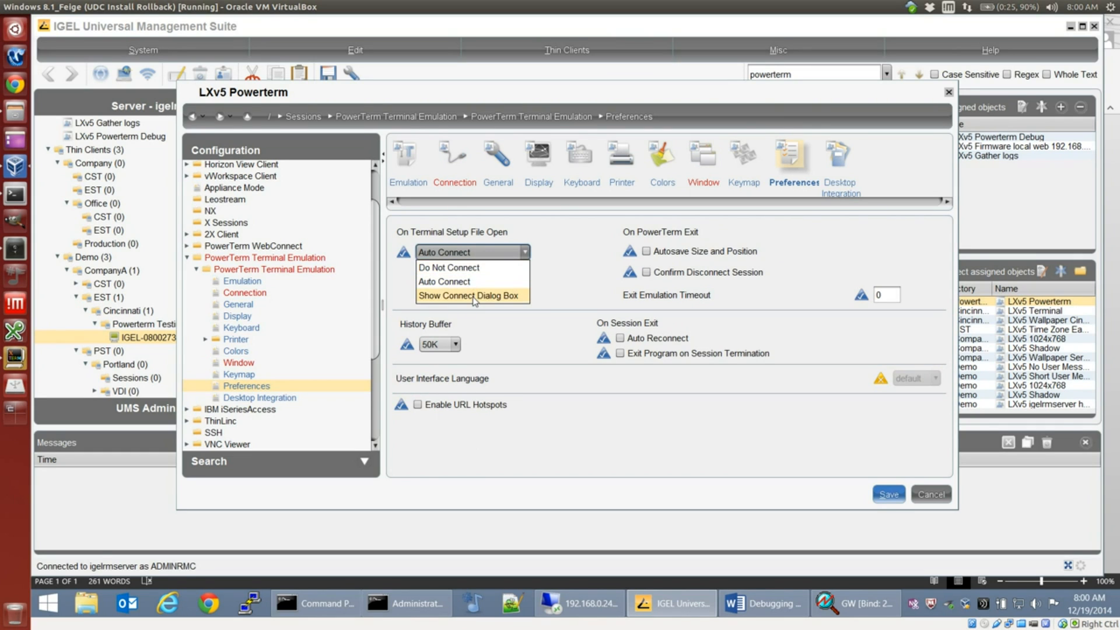
click(472, 267)
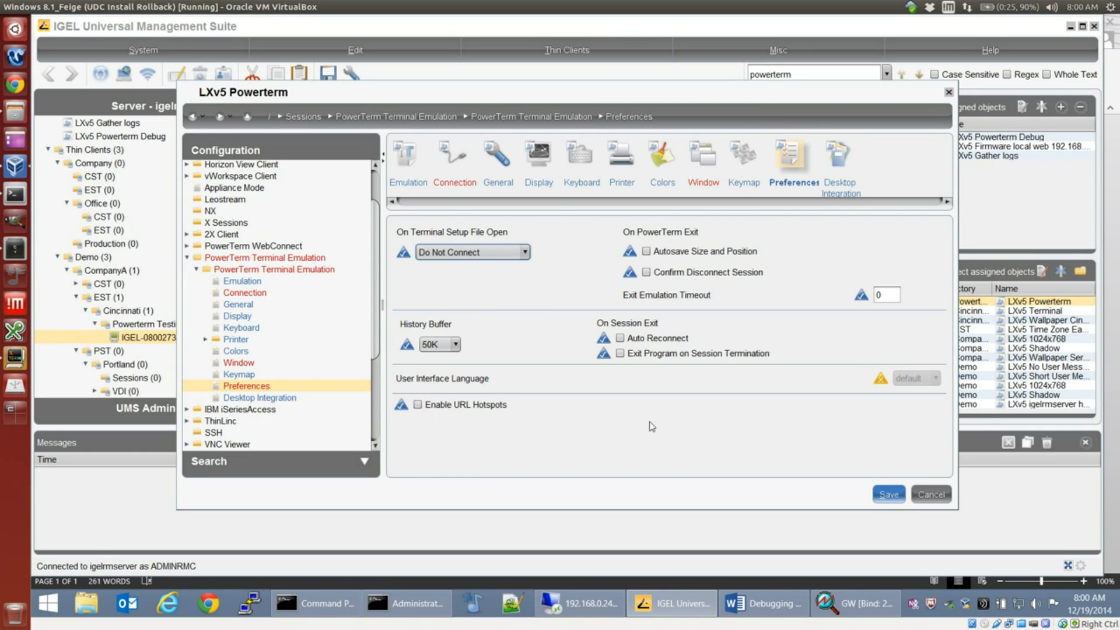
click(888, 495)
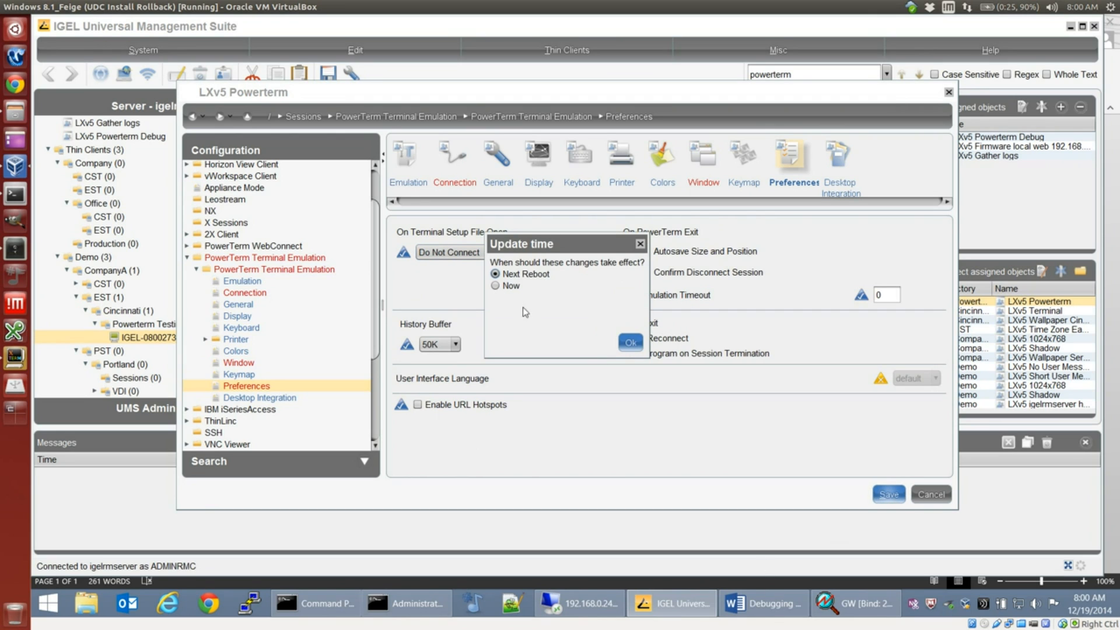
click(495, 285)
click(630, 342)
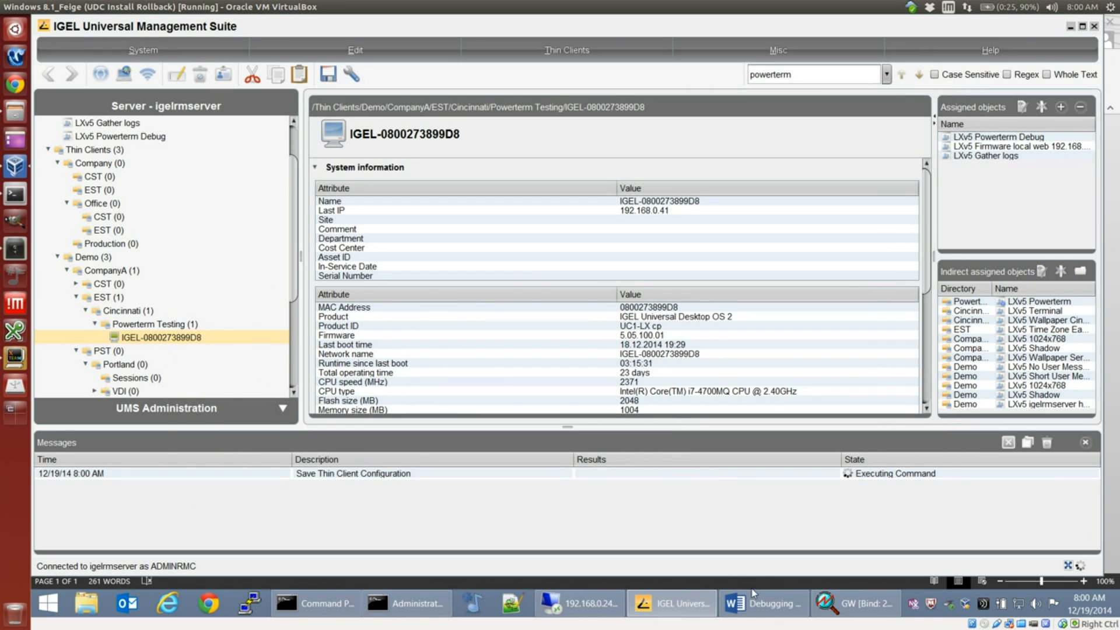
Step: Return to the Word document and highlight both lines of instruction 7 in yellow
click(761, 603)
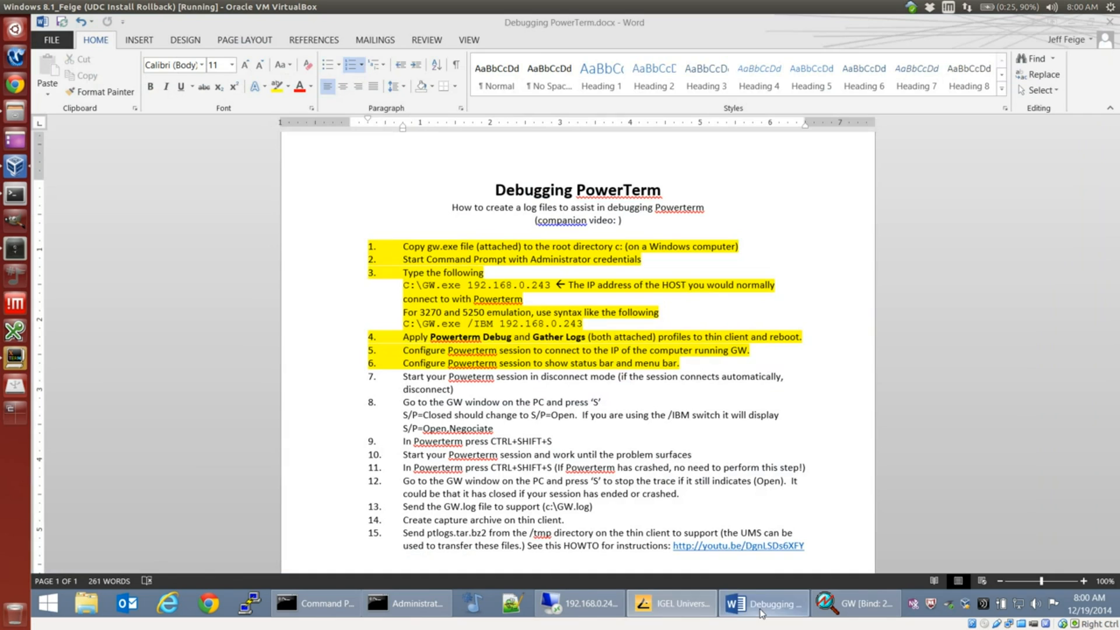
triple_click(476, 390)
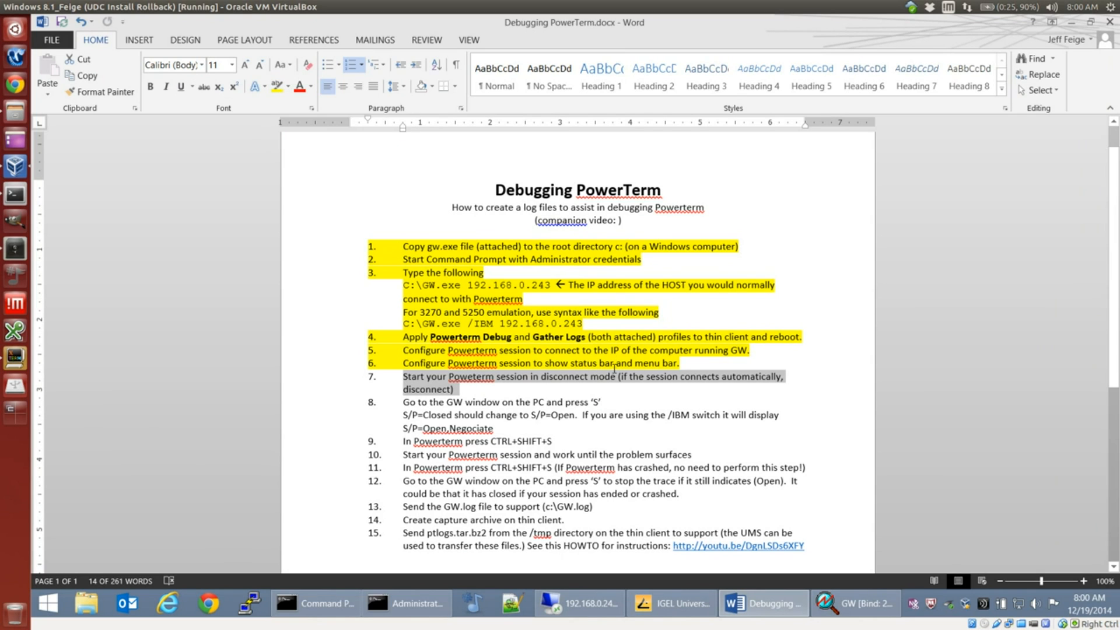
click(278, 89)
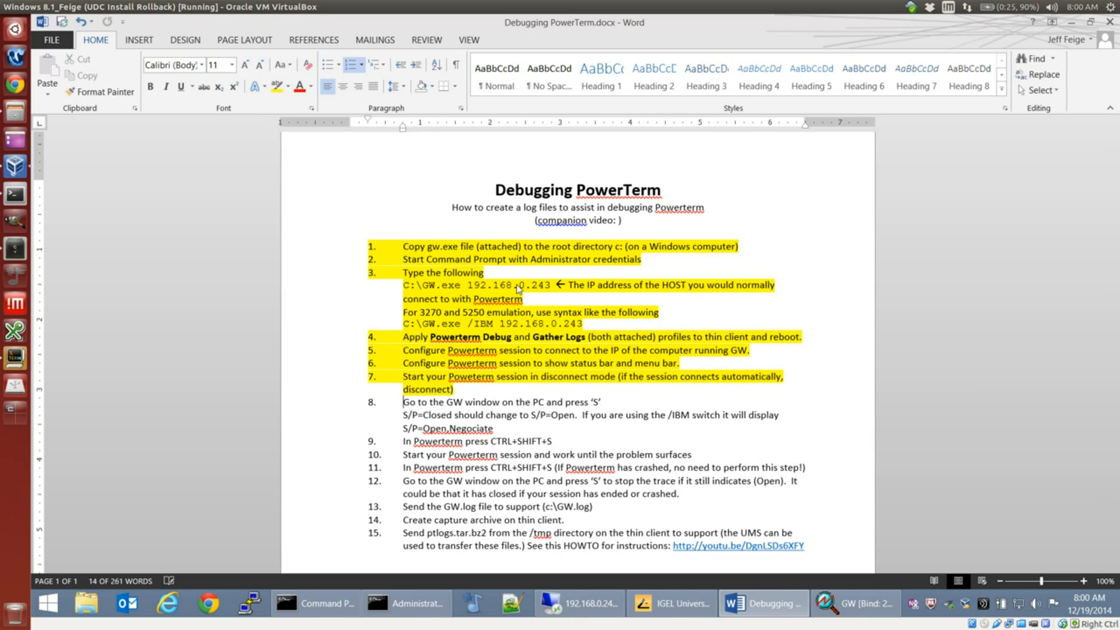
key(Right)
Step: Bring up the GW window, move it slightly down over the instructions, and switch its S/P trace to Open
scroll(679, 360, down, 2)
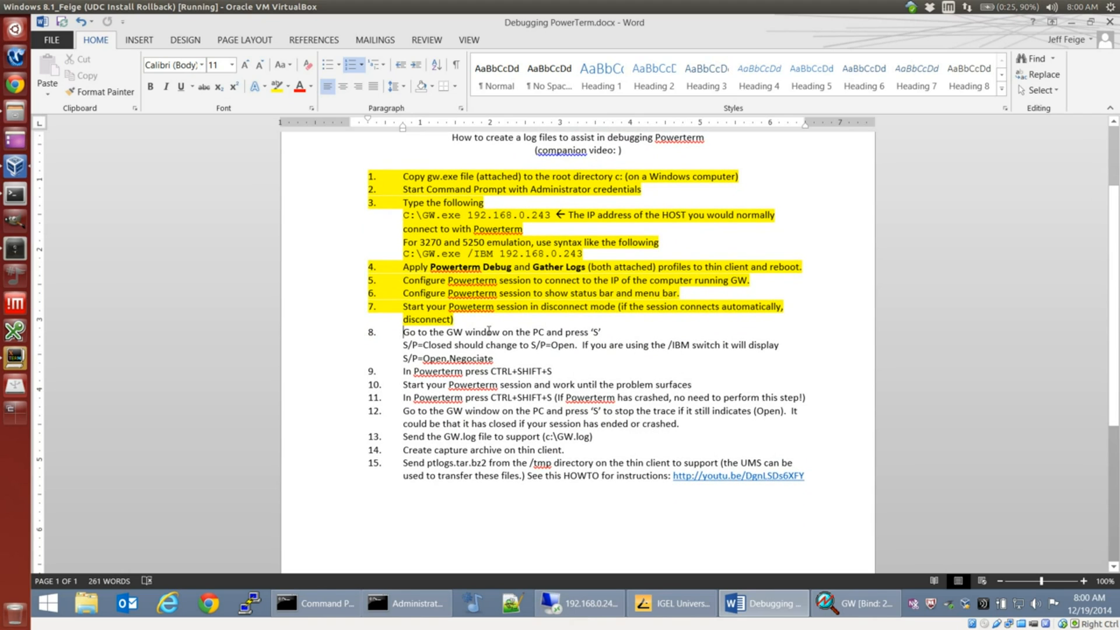
click(843, 600)
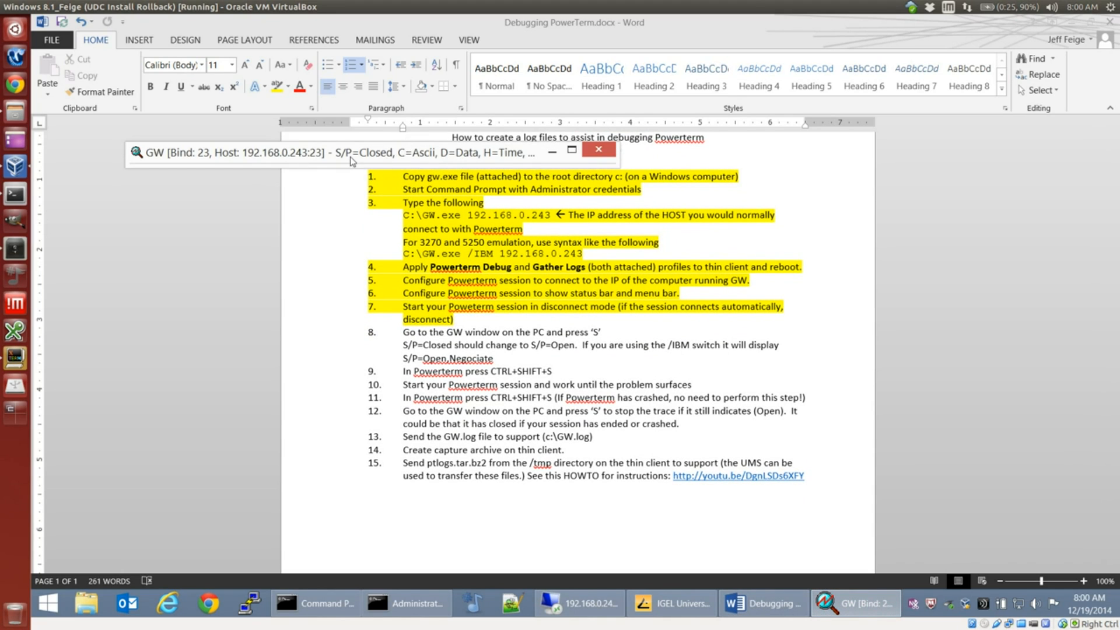
drag(352, 163, 305, 201)
key(s)
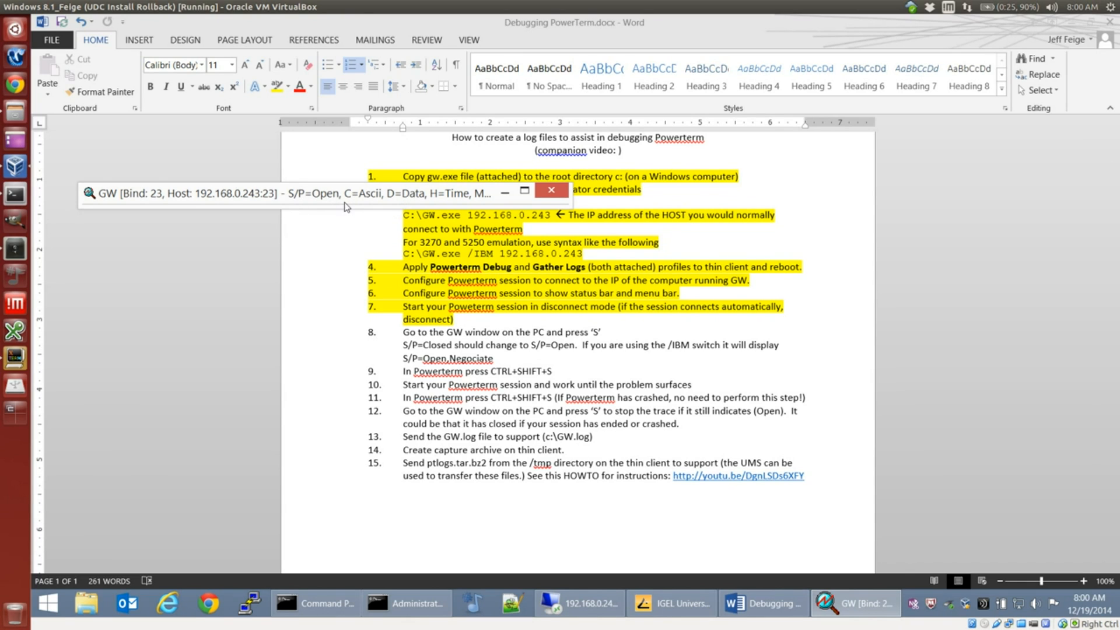
Step: Highlight all three lines of instruction 8, about switching the GW trace, in yellow
click(497, 359)
drag(497, 359, 397, 332)
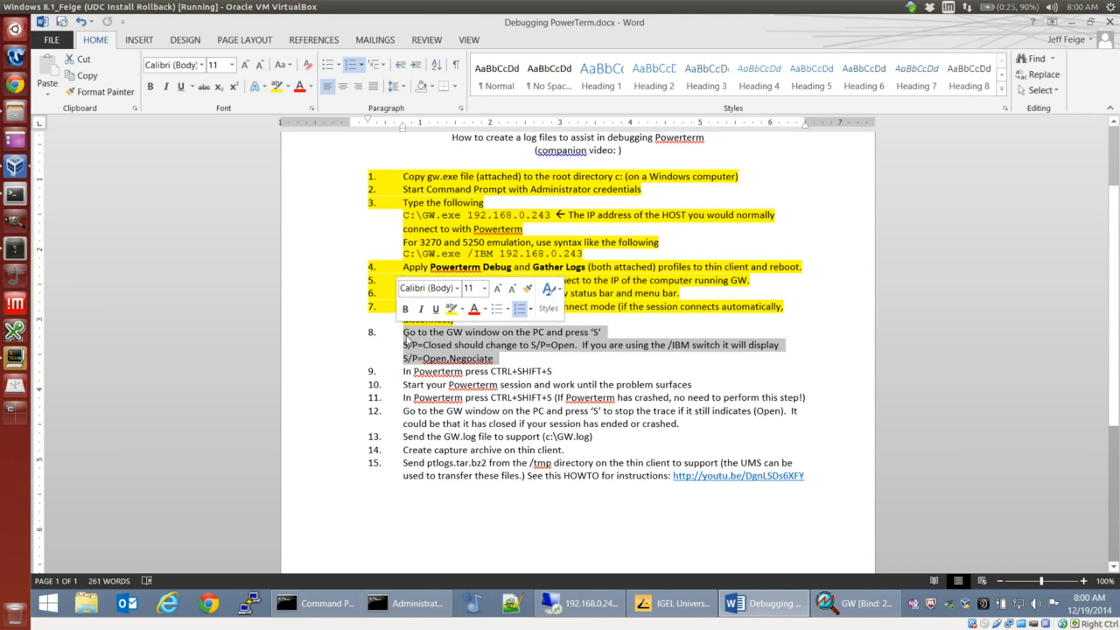
key(ctrl+alt+h)
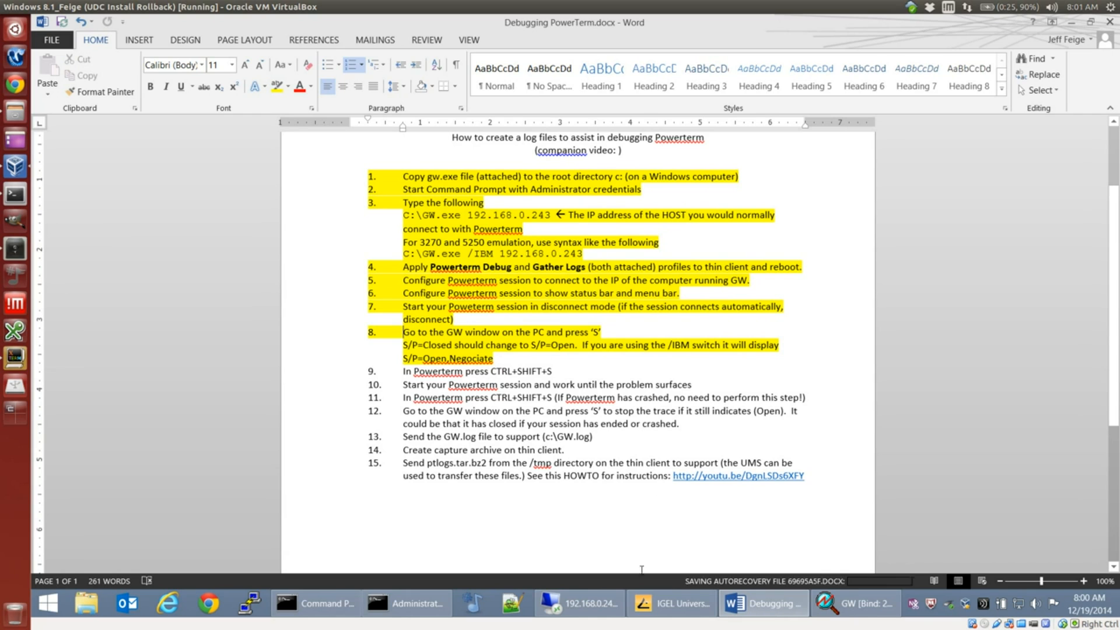
Step: Switch to the remote thin client, relaunch its PowerTerm session, and start the session's capture log as instruction 9 requires
click(600, 603)
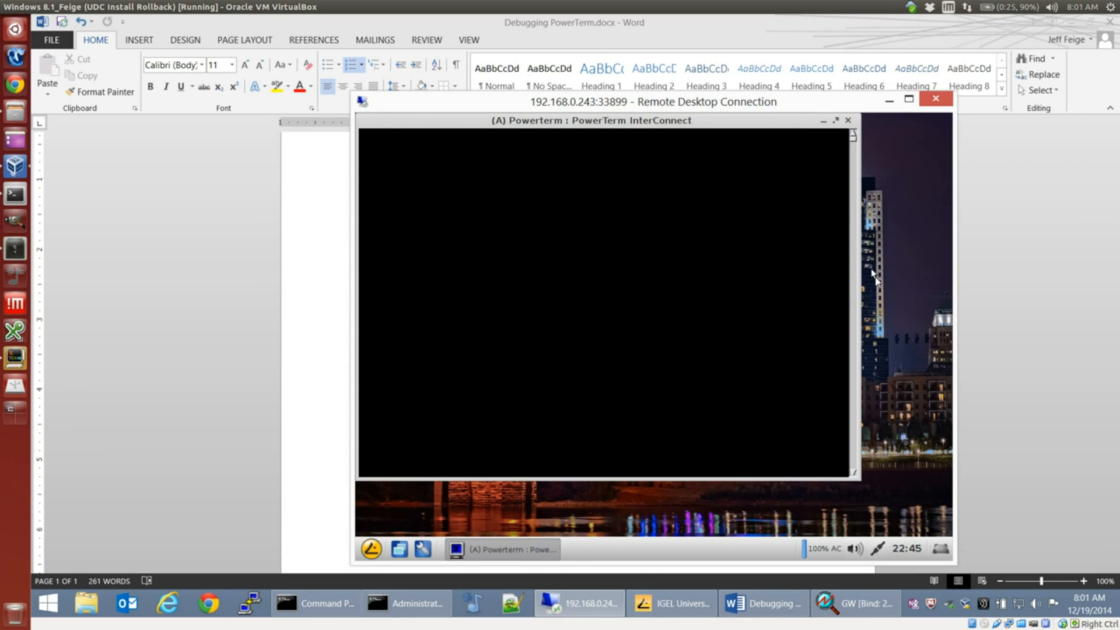
click(847, 120)
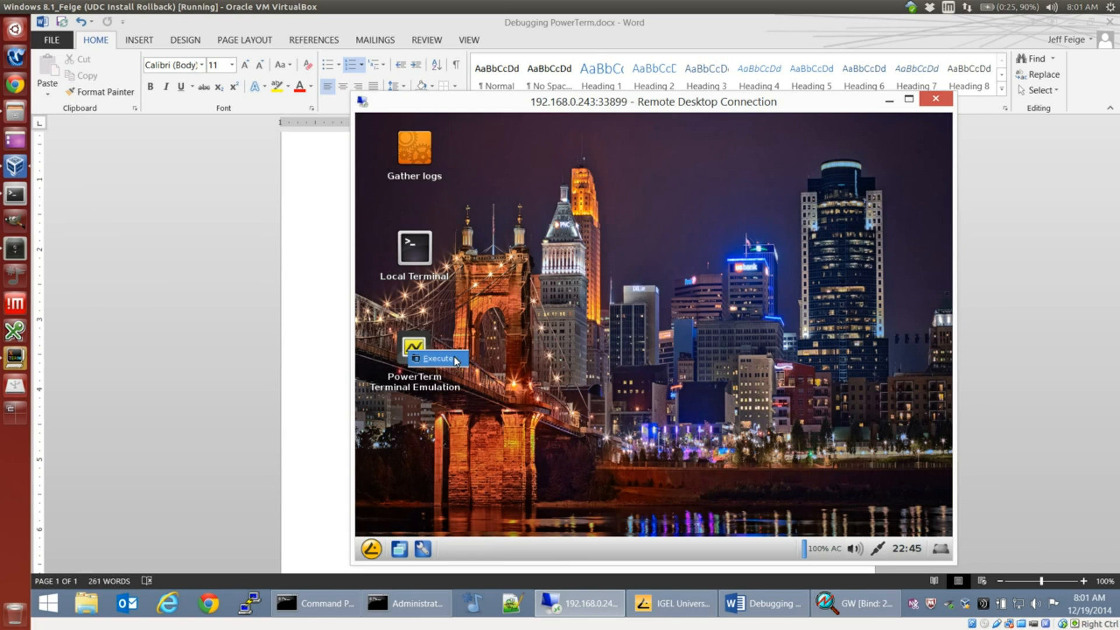
click(453, 359)
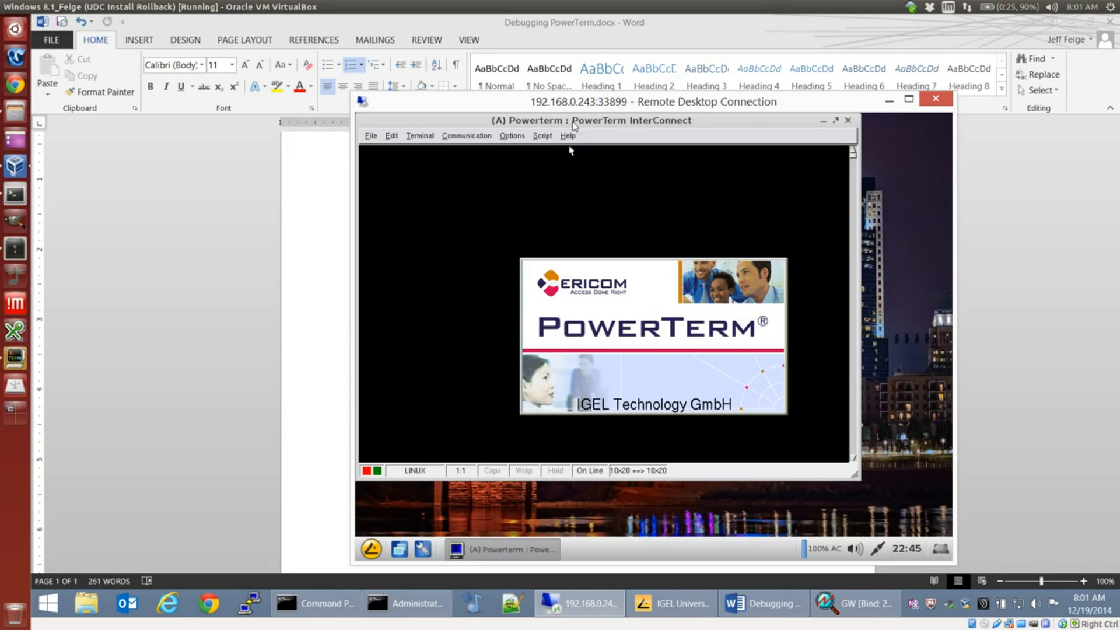
click(749, 604)
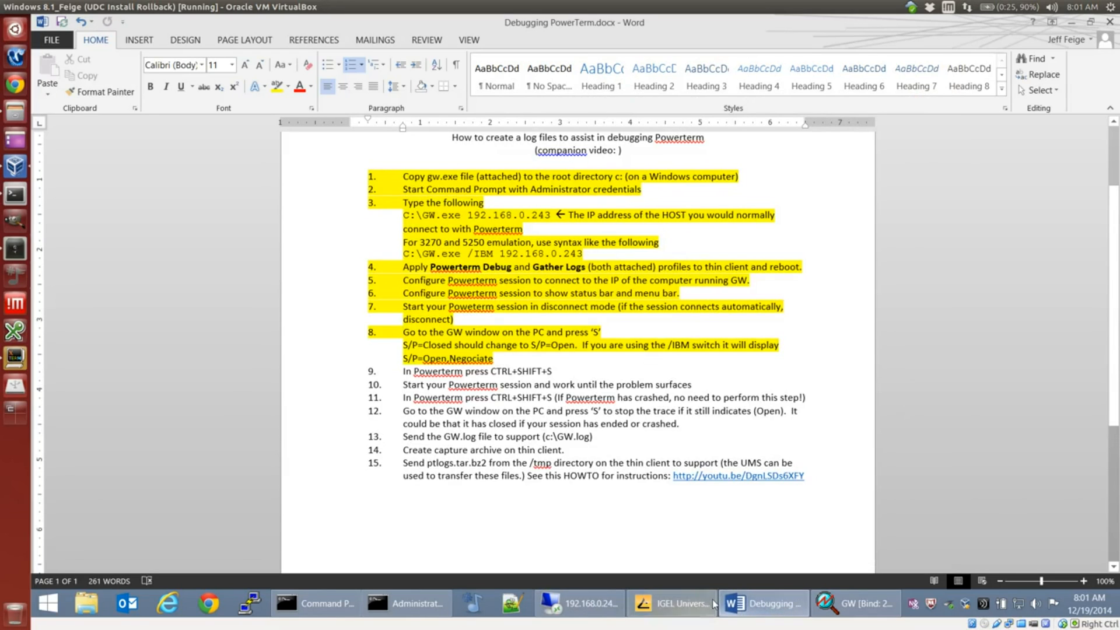
click(581, 603)
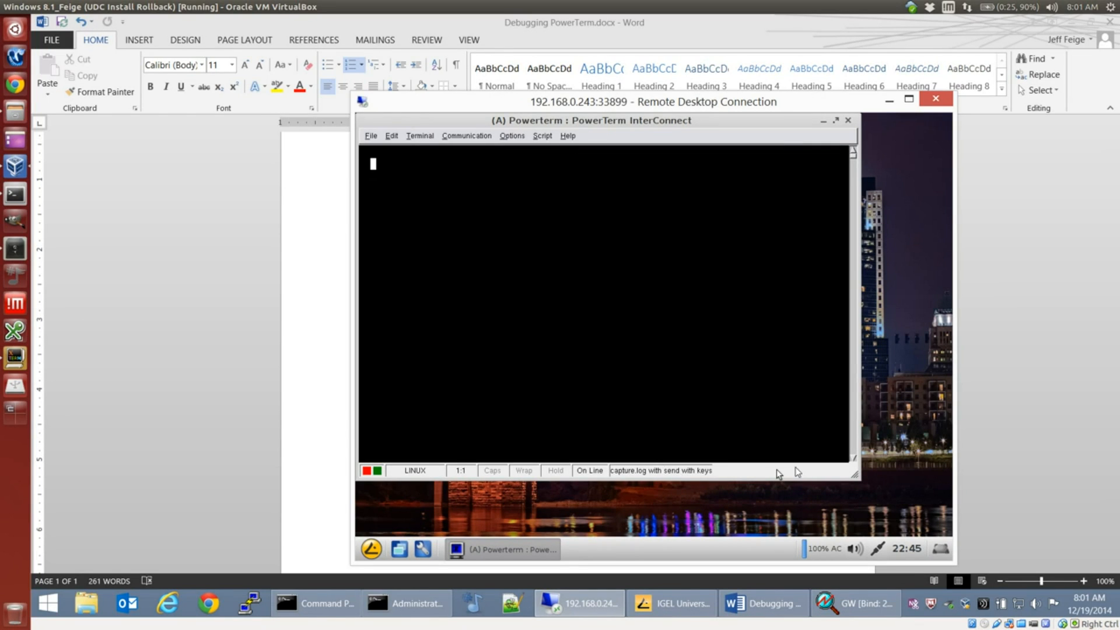
Step: Return to the Word document and highlight instructions 9 and 10 in yellow
click(769, 601)
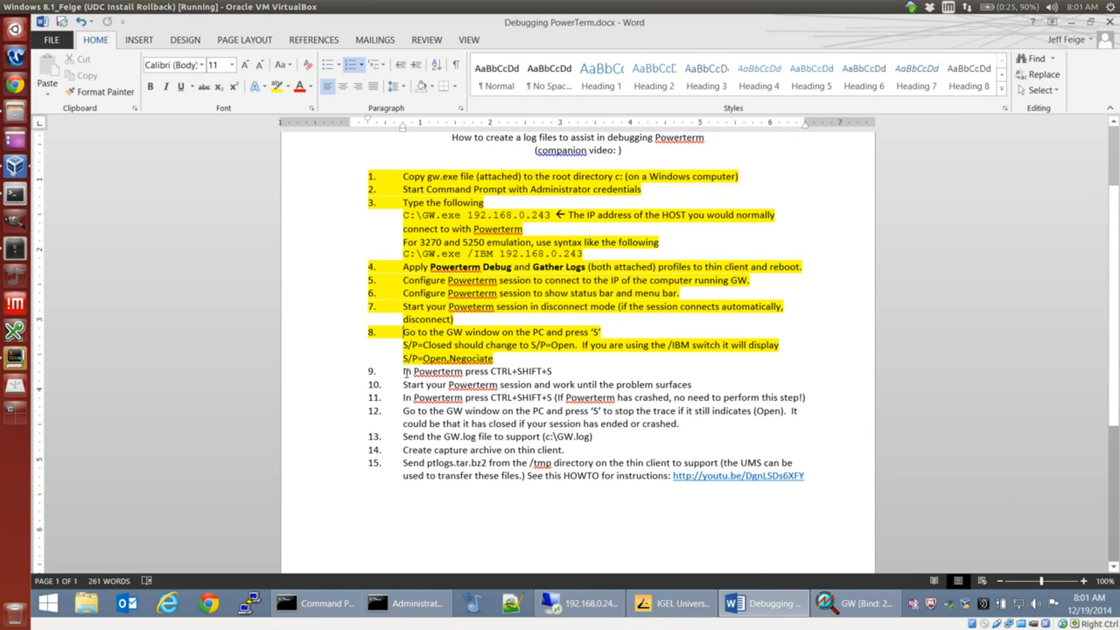
drag(404, 371, 570, 375)
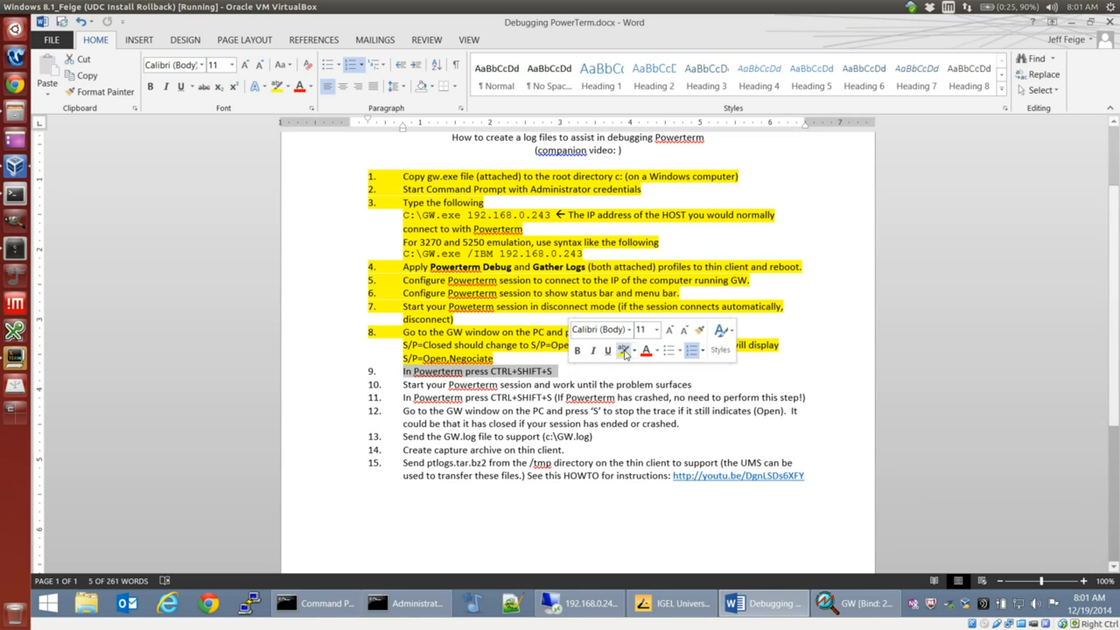
click(622, 353)
click(507, 387)
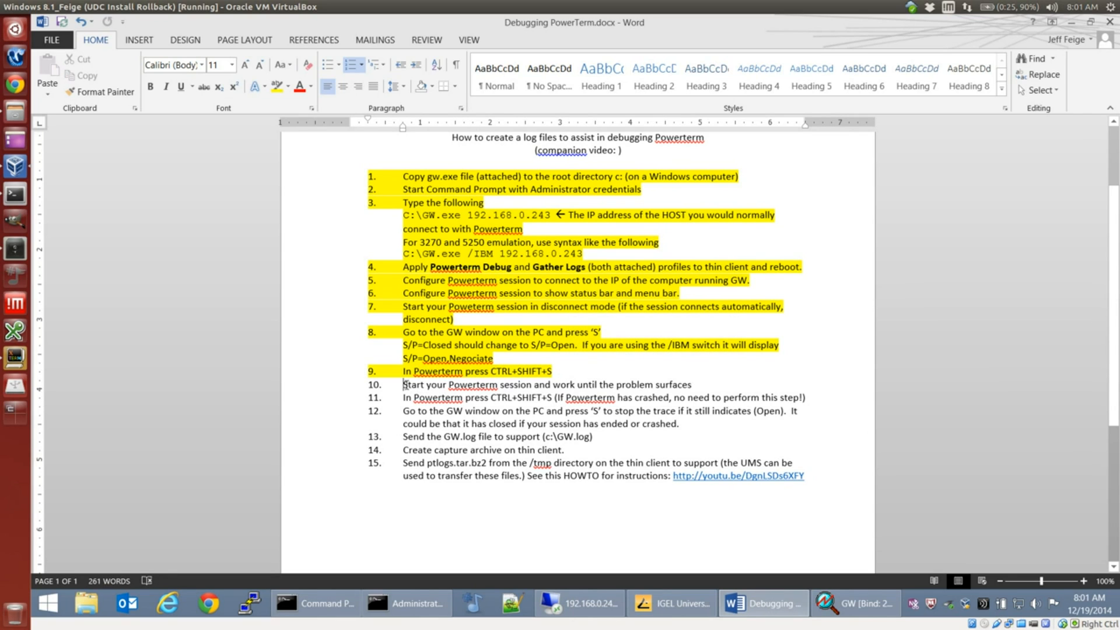
shift+click(700, 385)
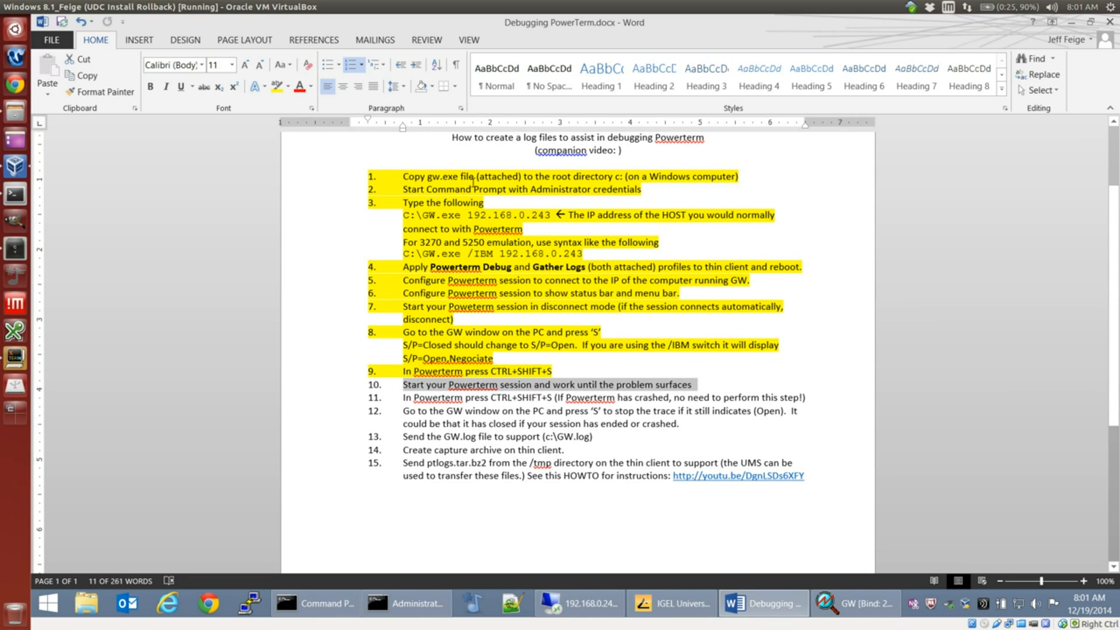
click(276, 86)
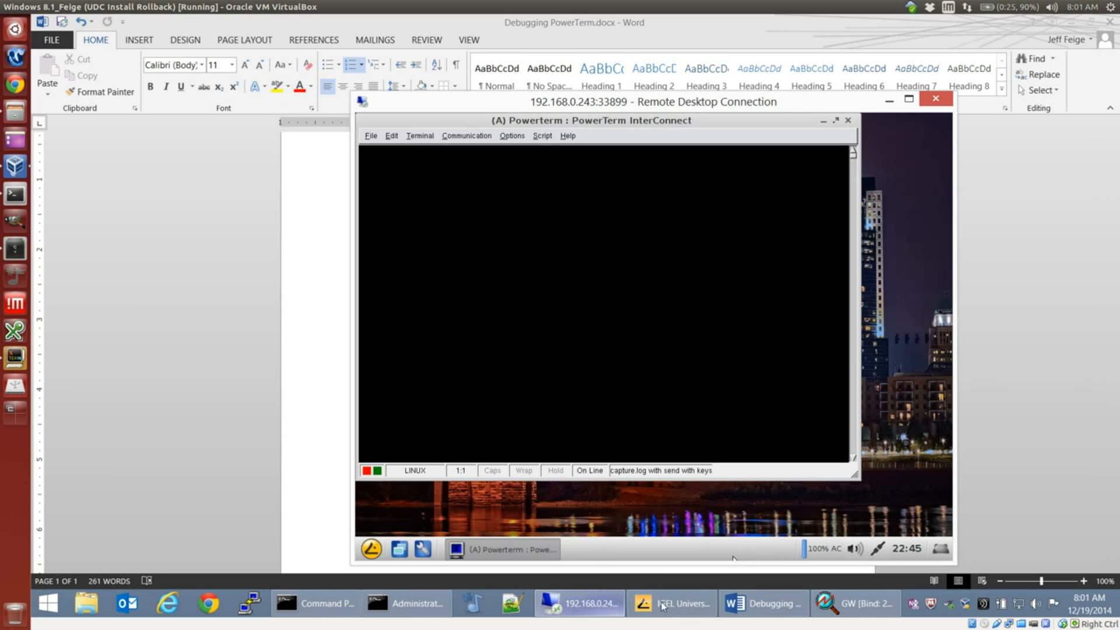
Step: In the thin client's PowerTerm session, open a TELNET connection to host 192.168.0.55 on port 23
click(579, 603)
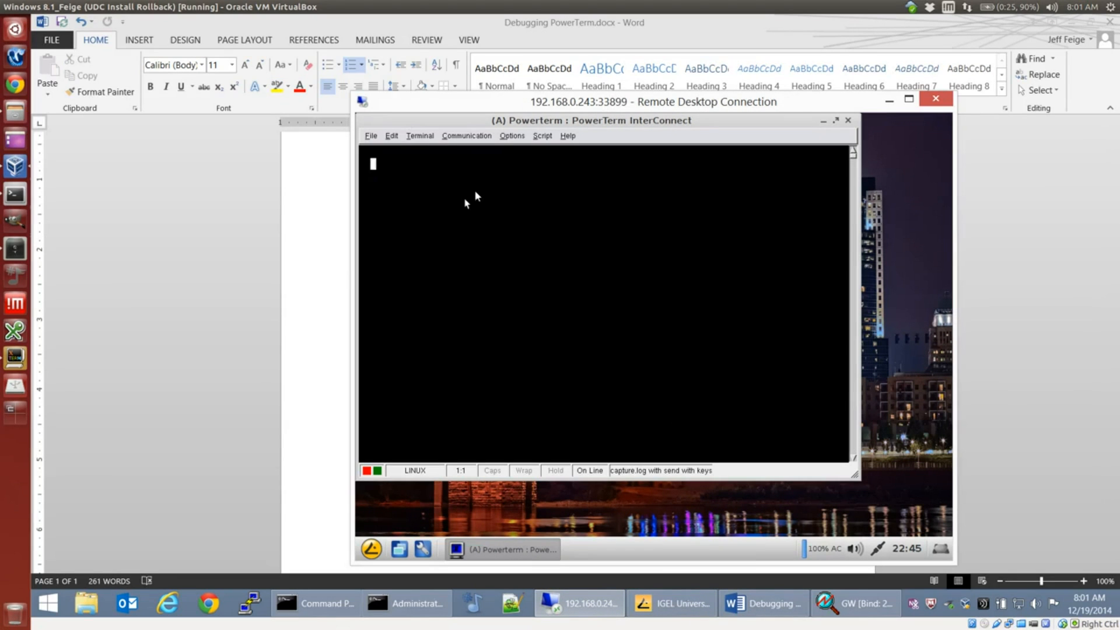
click(465, 136)
click(458, 149)
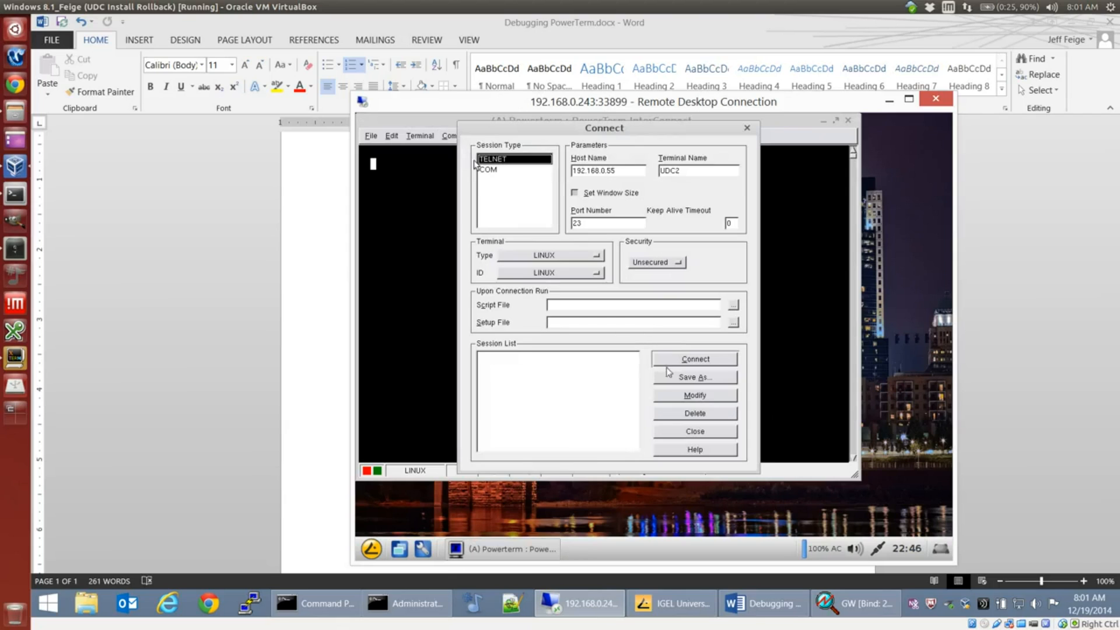
click(715, 359)
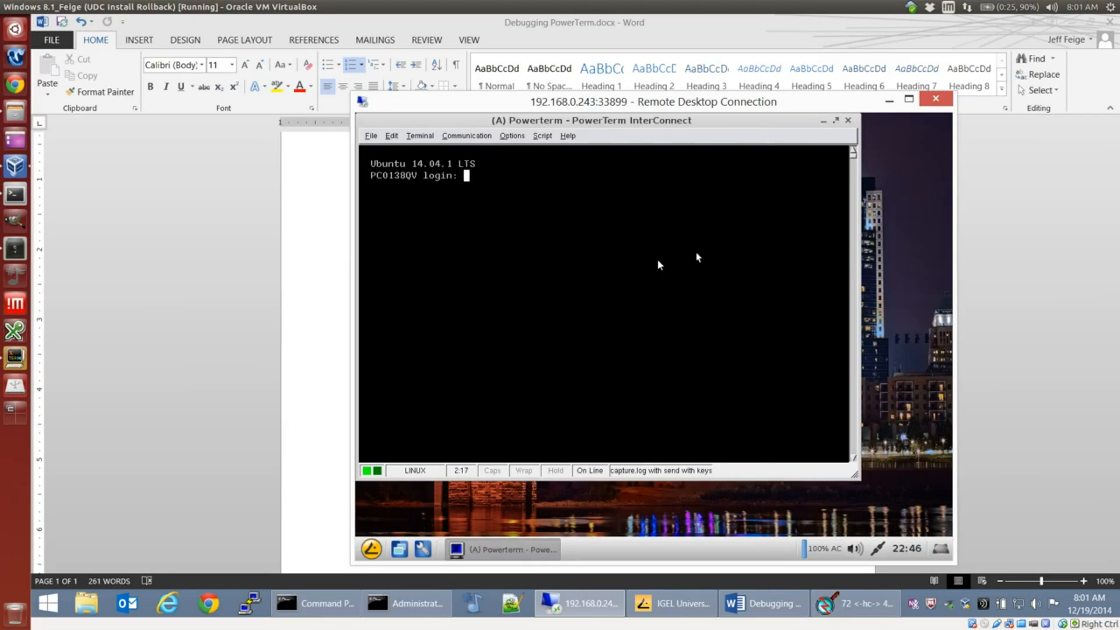
Step: Log in to the Ubuntu host as igel with the account password
text(igel)
key(Return)
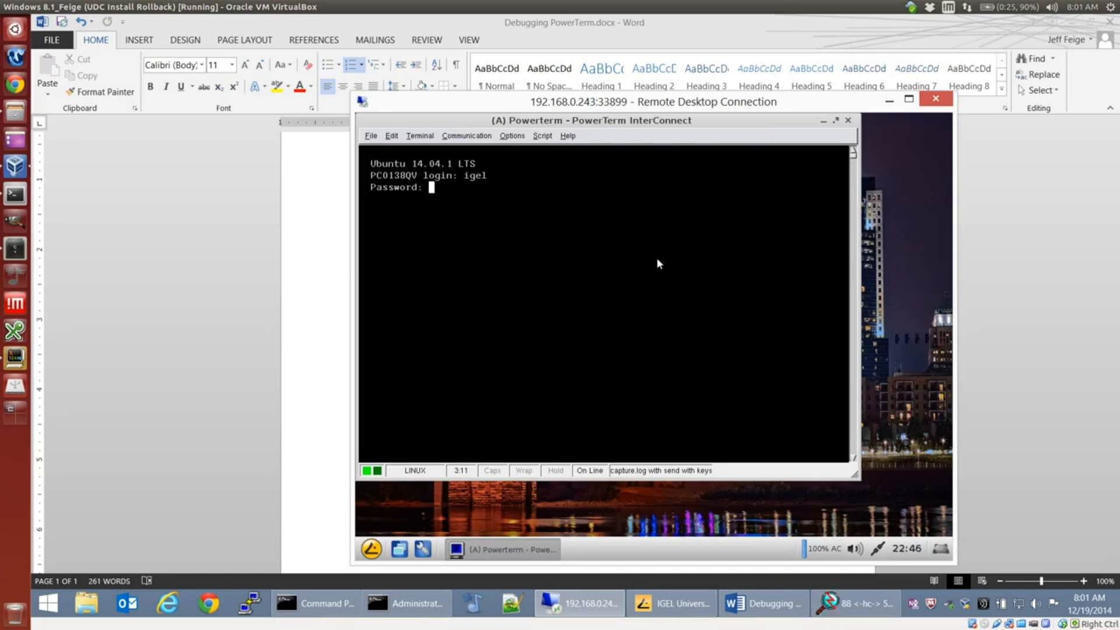
key(Return)
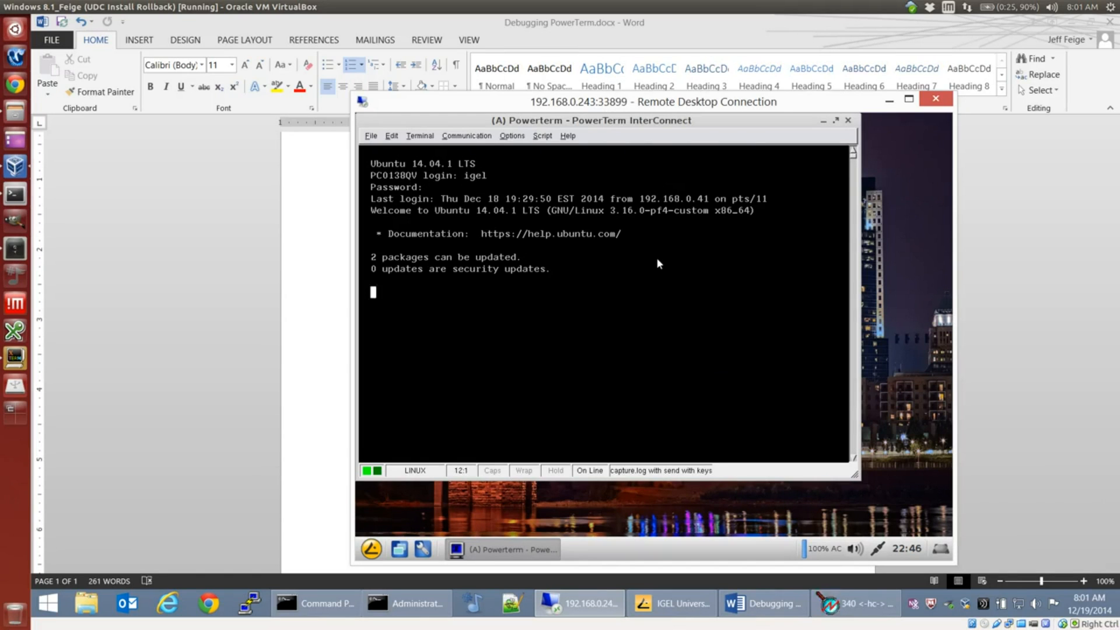
Step: Run echo "this is broken" at the shell prompt to simulate the problem
text(ech)
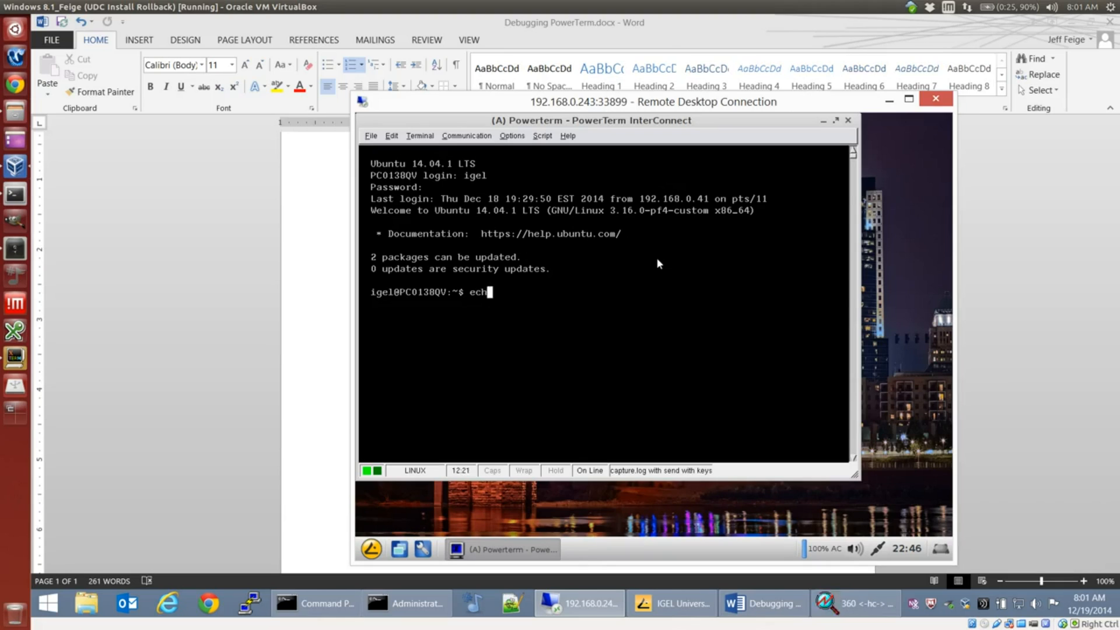
text(o "this is b)
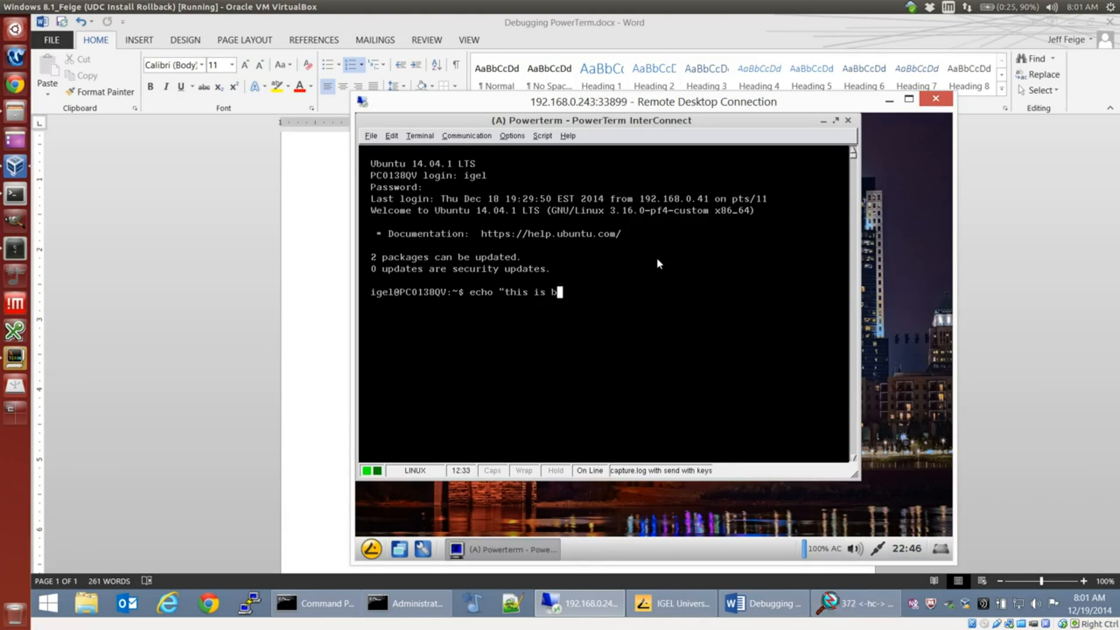
text(roken")
key(Return)
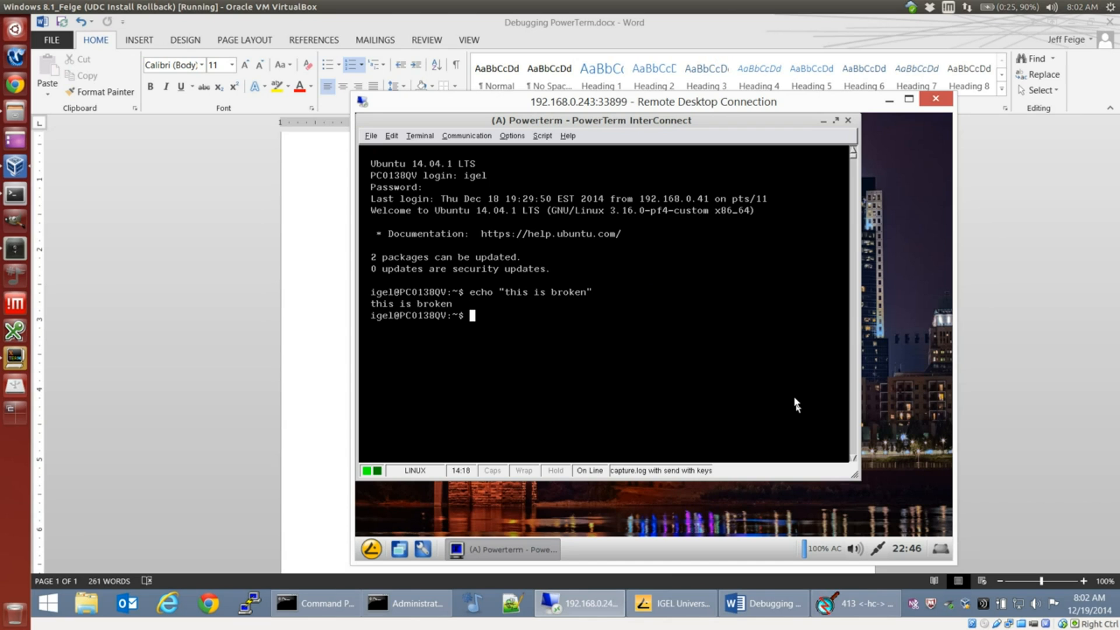
Step: Check instruction 11 in the Word document and stop the capture log in the thin client's PowerTerm session
mouse_move(745, 603)
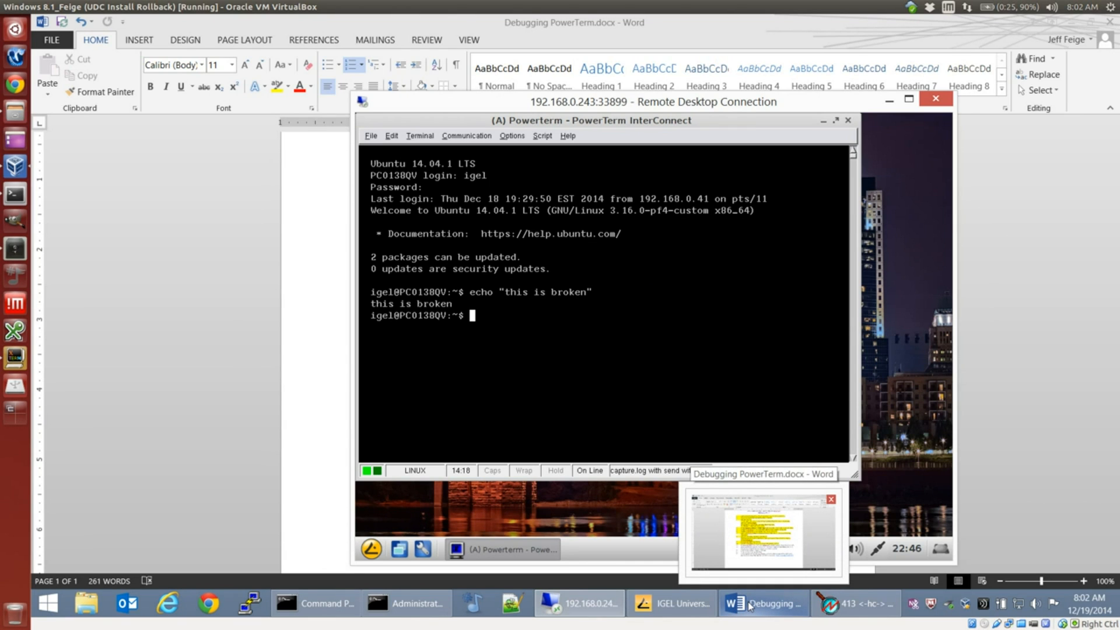
click(750, 606)
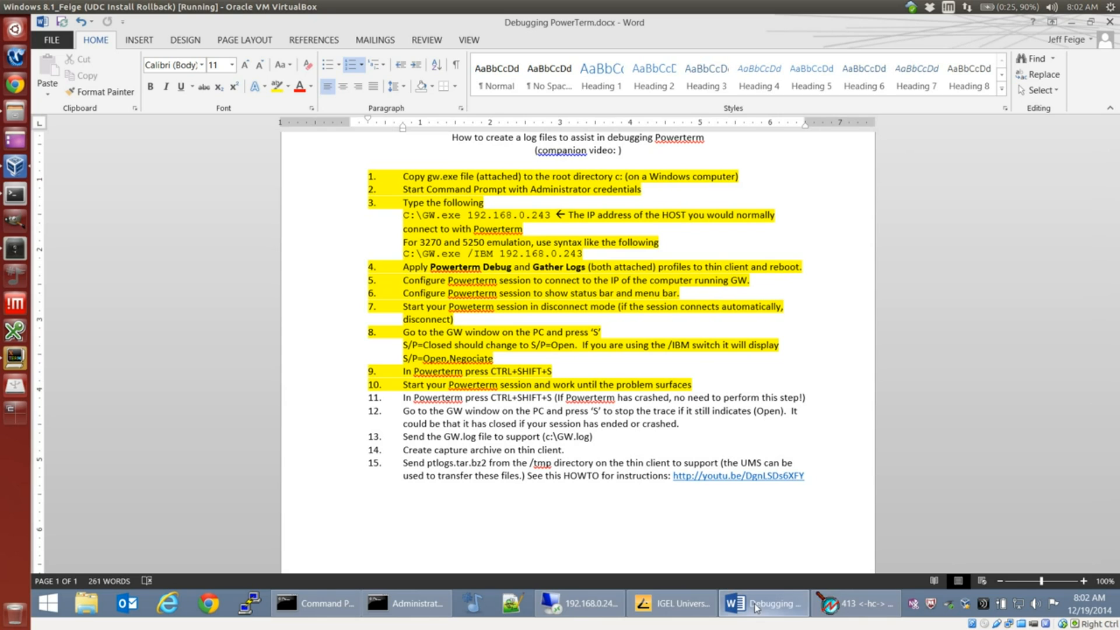
mouse_move(694, 614)
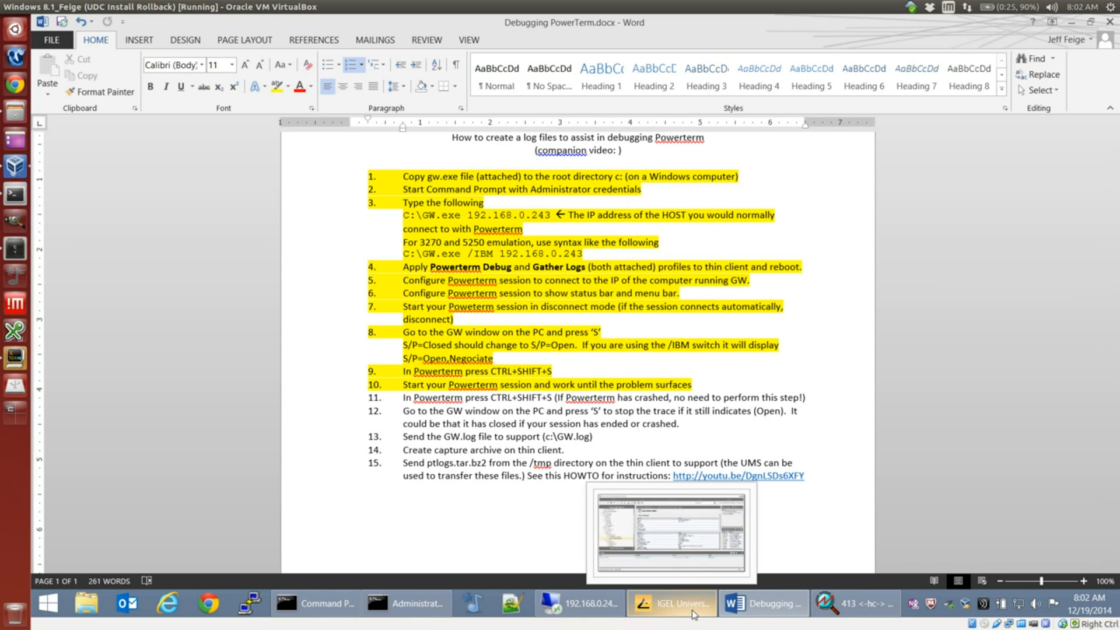
click(579, 603)
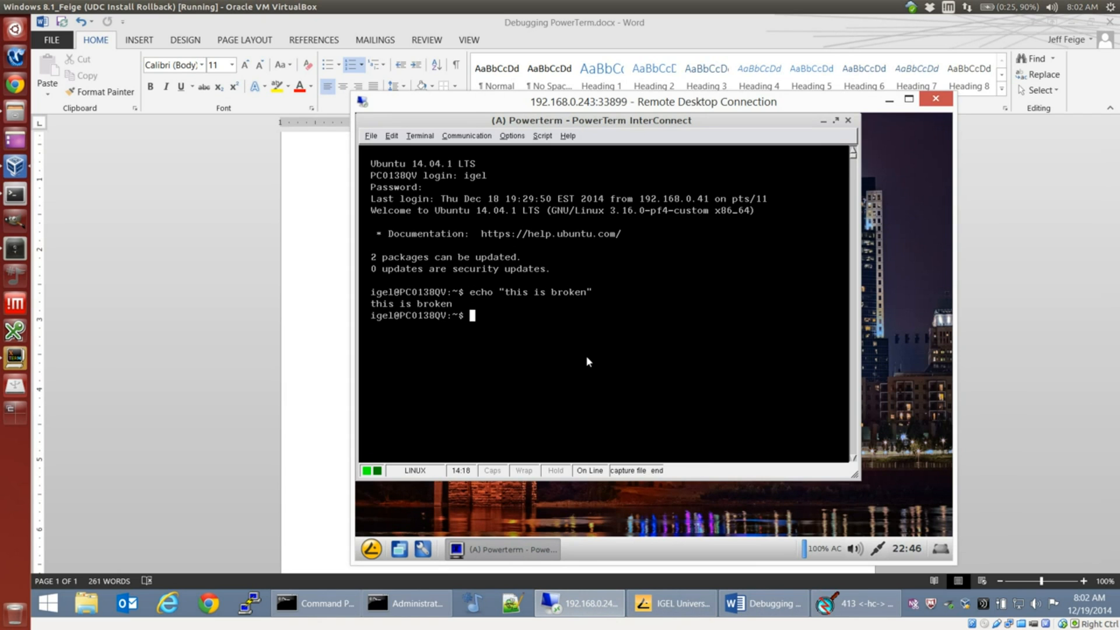
Step: Return to the Word document and highlight instruction 11 in yellow
click(750, 603)
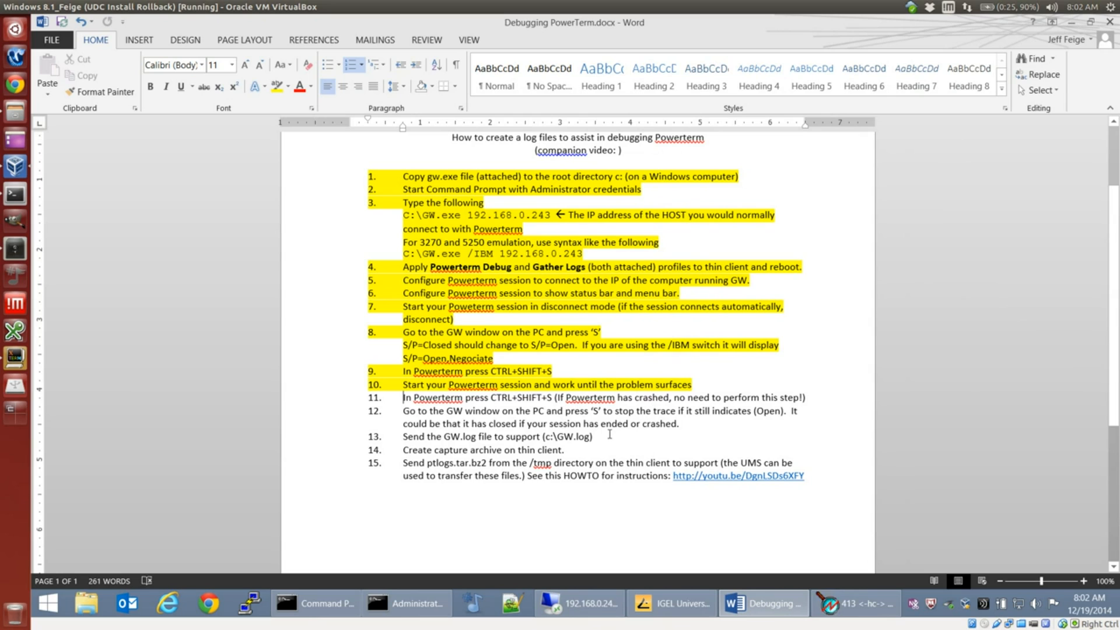
triple_click(804, 399)
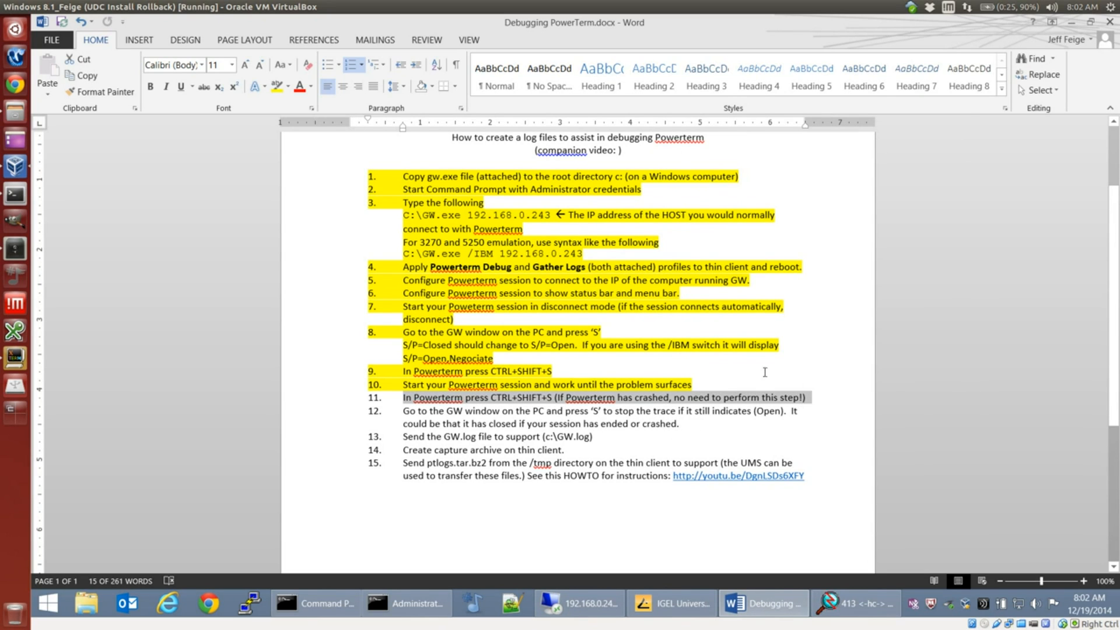
click(276, 87)
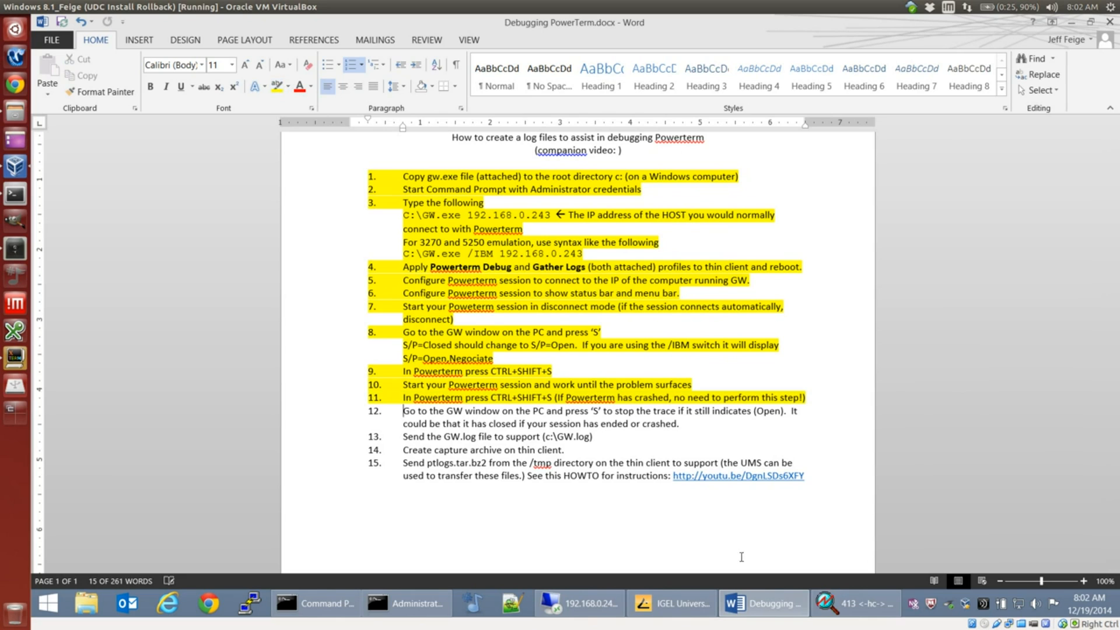
Step: Switch the GW window's S/P trace to Closed and highlight both lines of instruction 12 in yellow
click(871, 607)
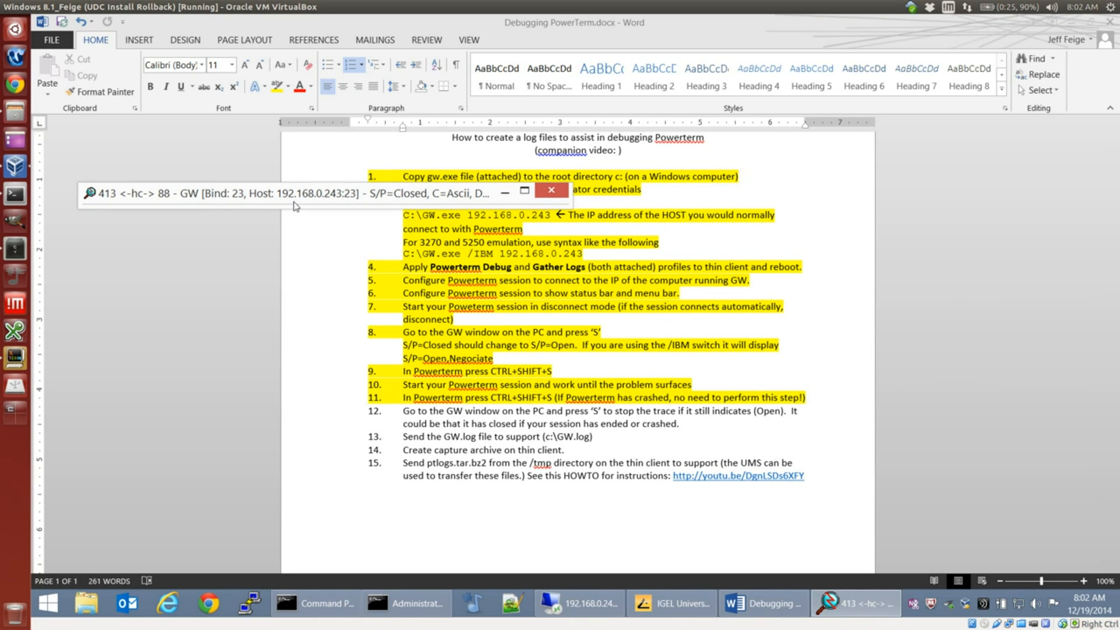
click(401, 412)
shift+click(716, 425)
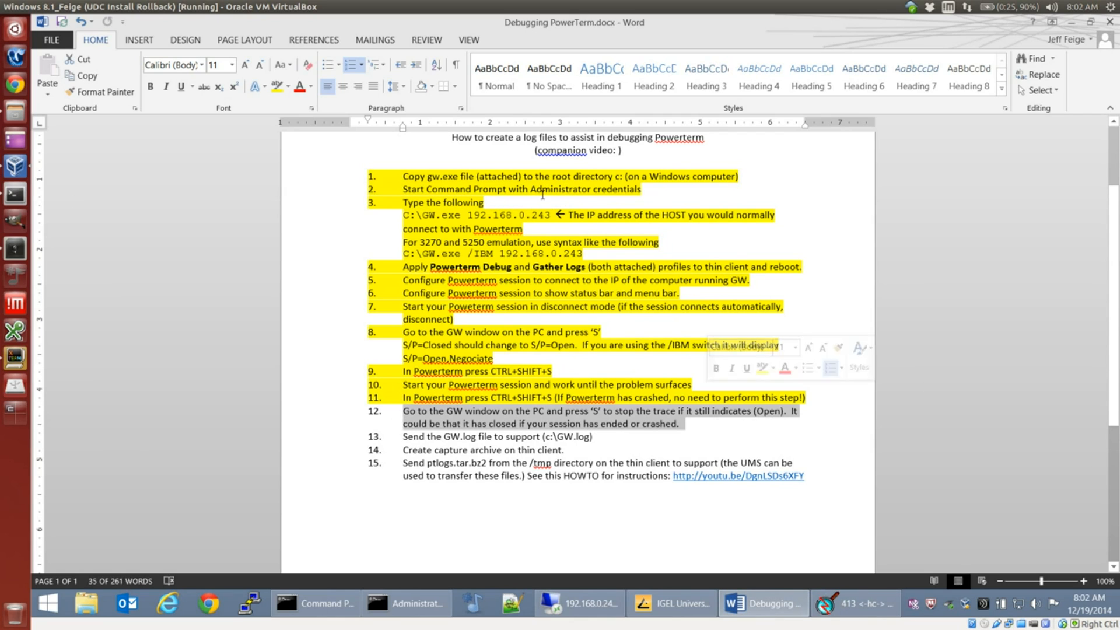
click(273, 90)
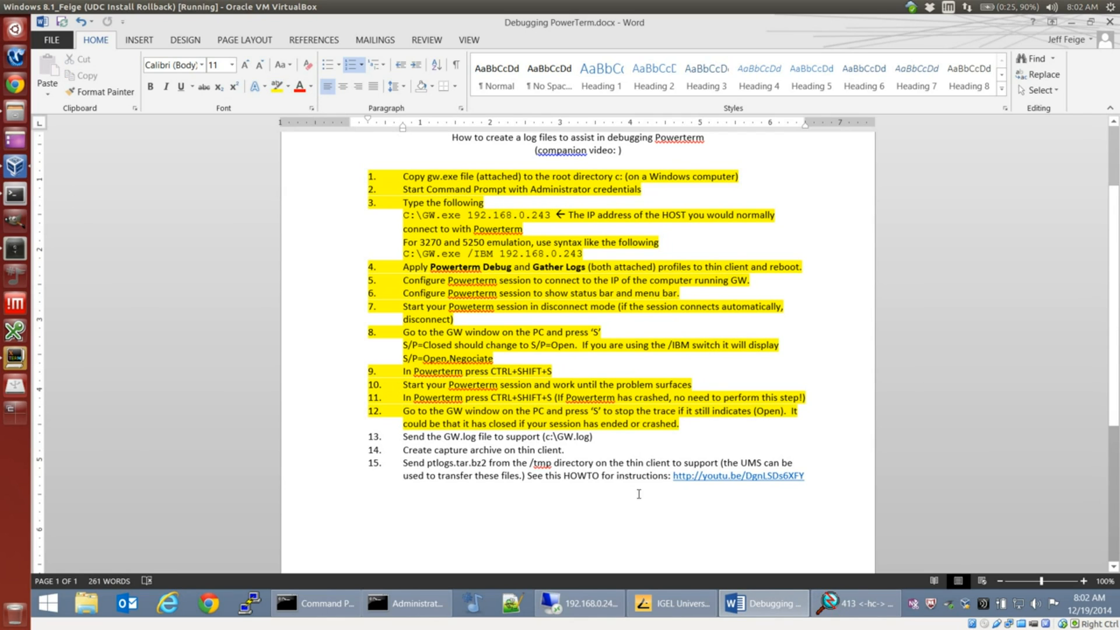
Step: List the contents of the C:\ root directory in the Administrator Command Prompt to check for the GW log file
click(433, 601)
text(d)
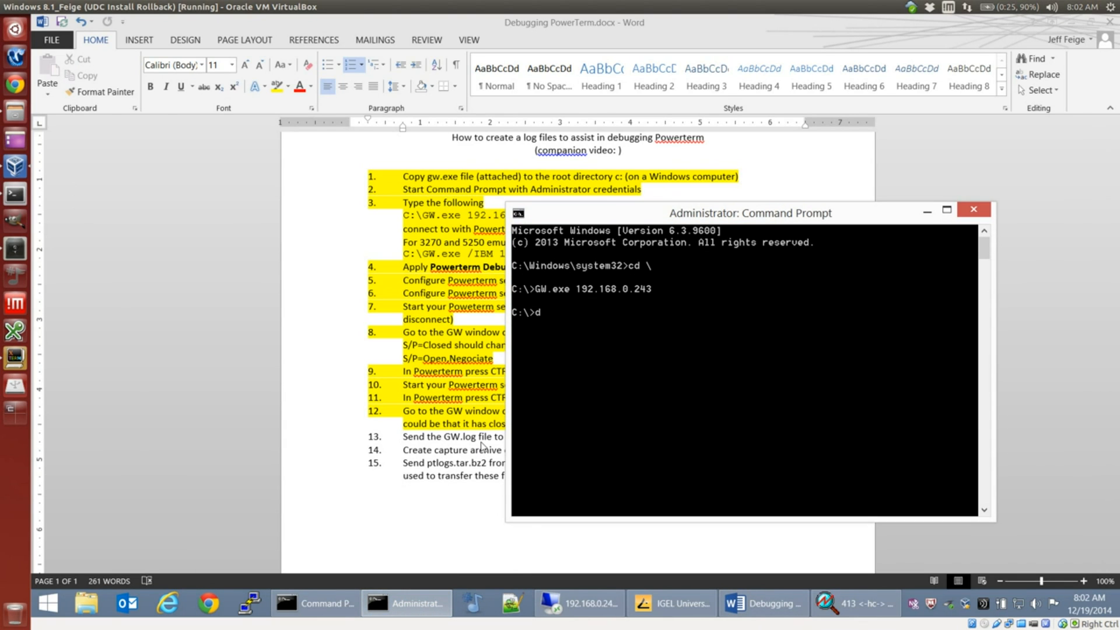
text(ir)
key(Return)
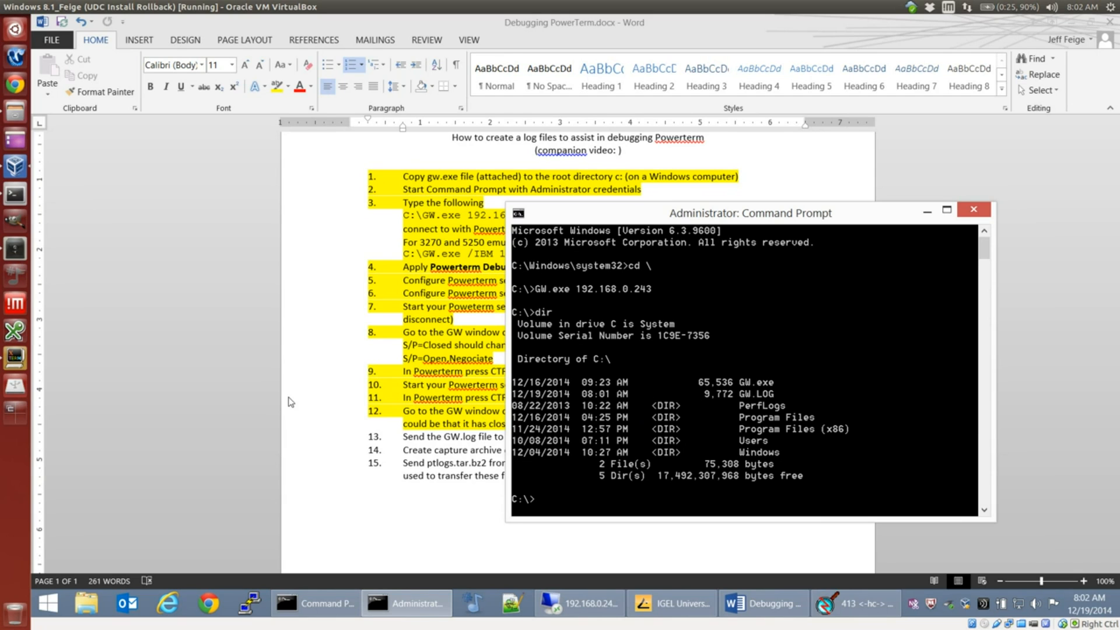
Step: Return to the Word document and highlight instruction 13, about sending the GW.log file to support, in yellow
click(491, 451)
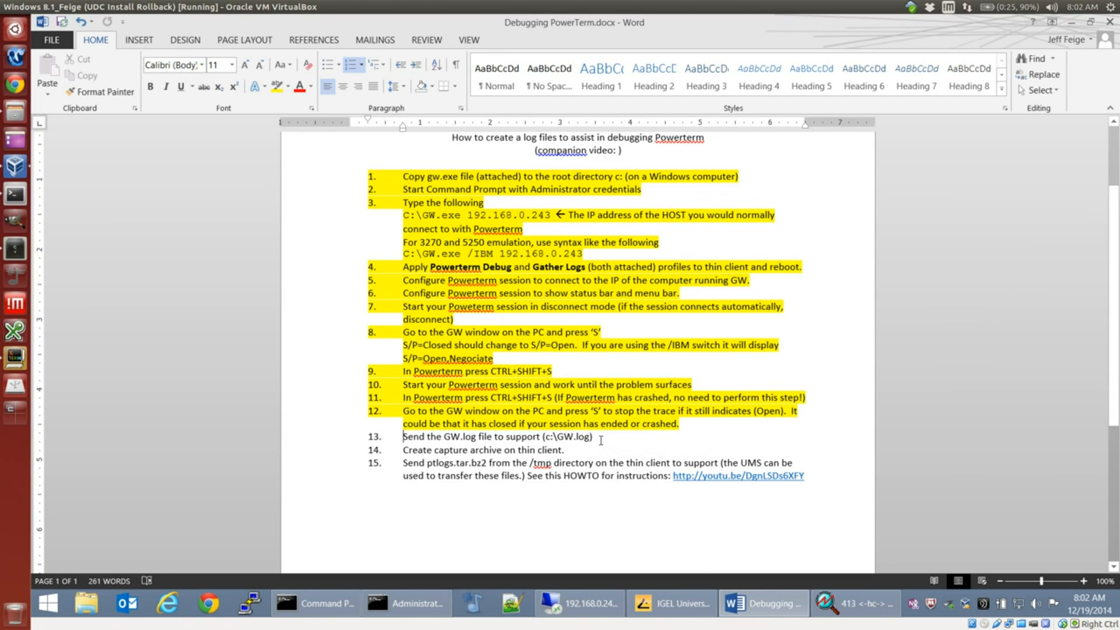
triple_click(601, 441)
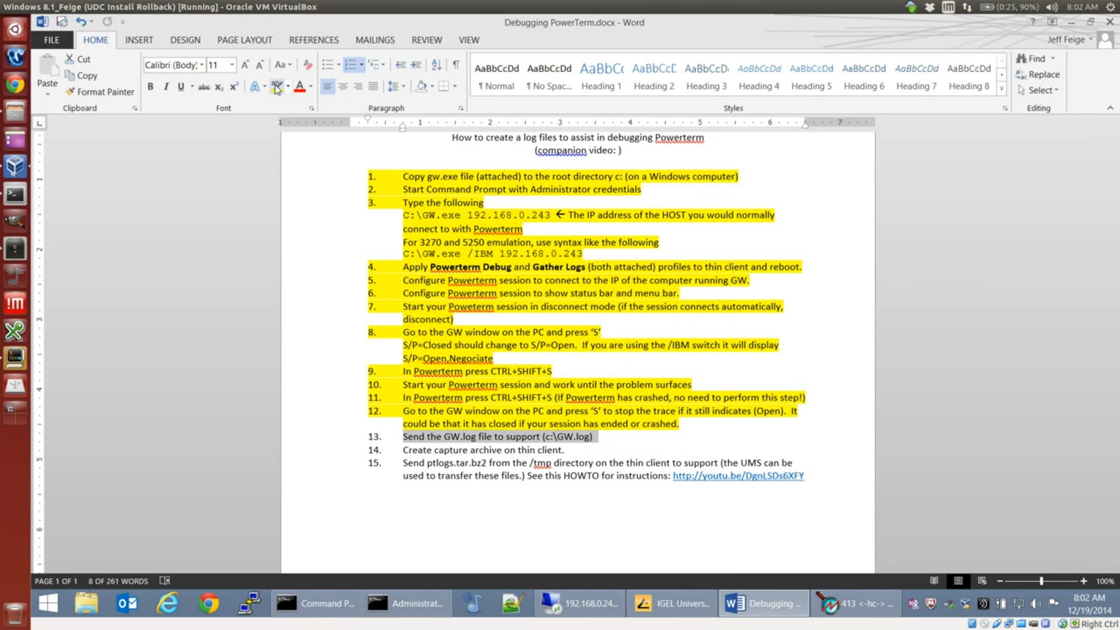
click(277, 86)
key(Right)
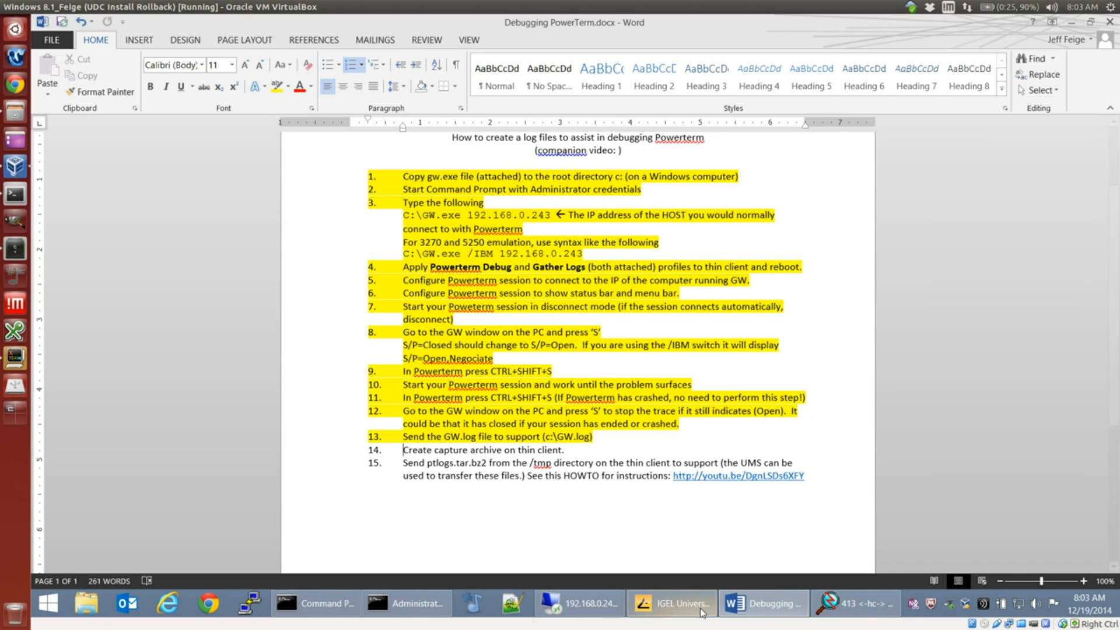
Step: Switch to the remote thin client, close its PowerTerm session, and dismiss the GW notice
click(581, 609)
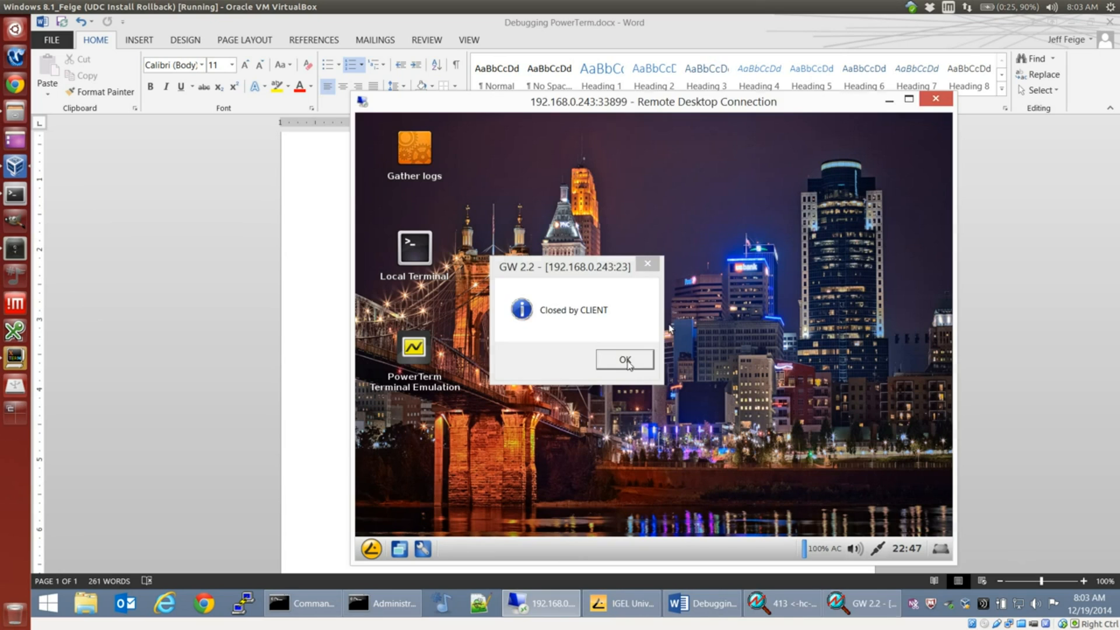
click(635, 354)
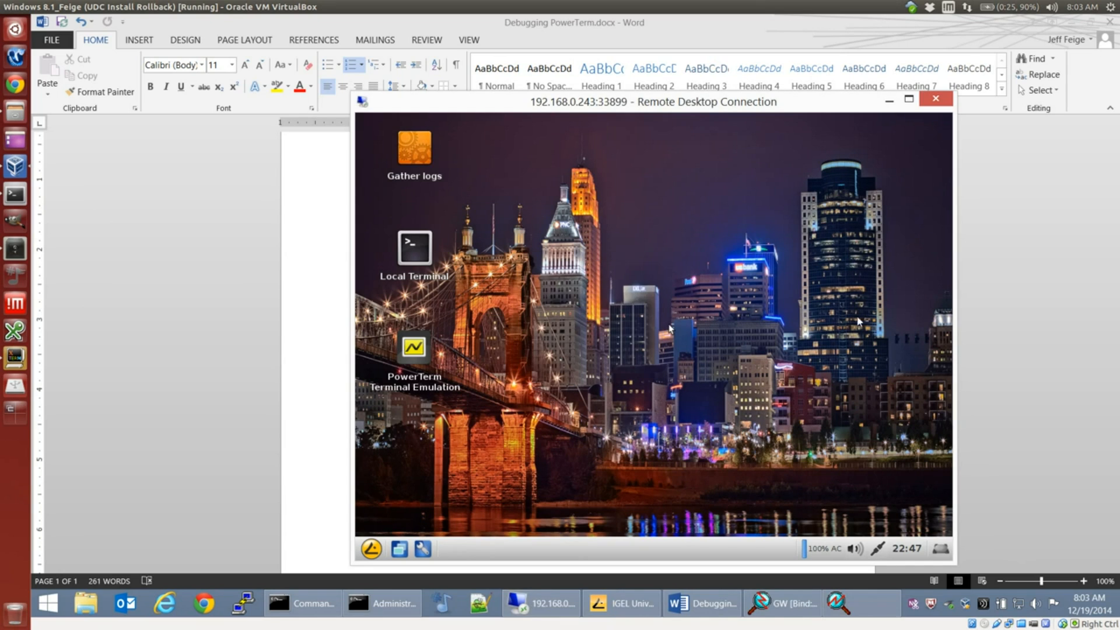
Step: Run Gather logs on the thin client desktop and dismiss the notice about the saved archive
double_click(423, 152)
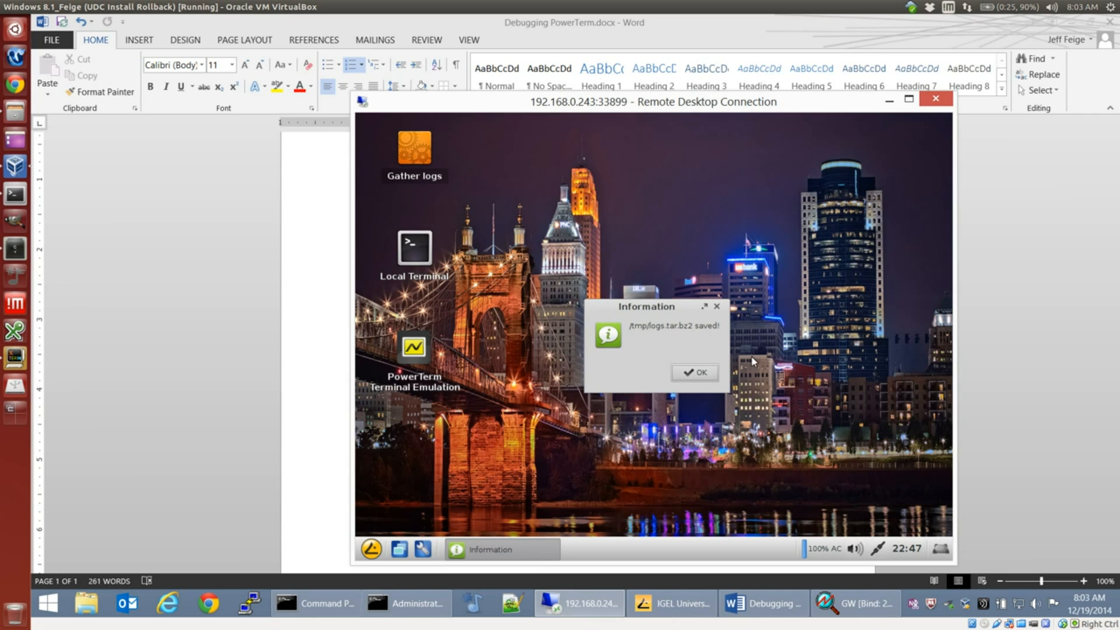
click(697, 372)
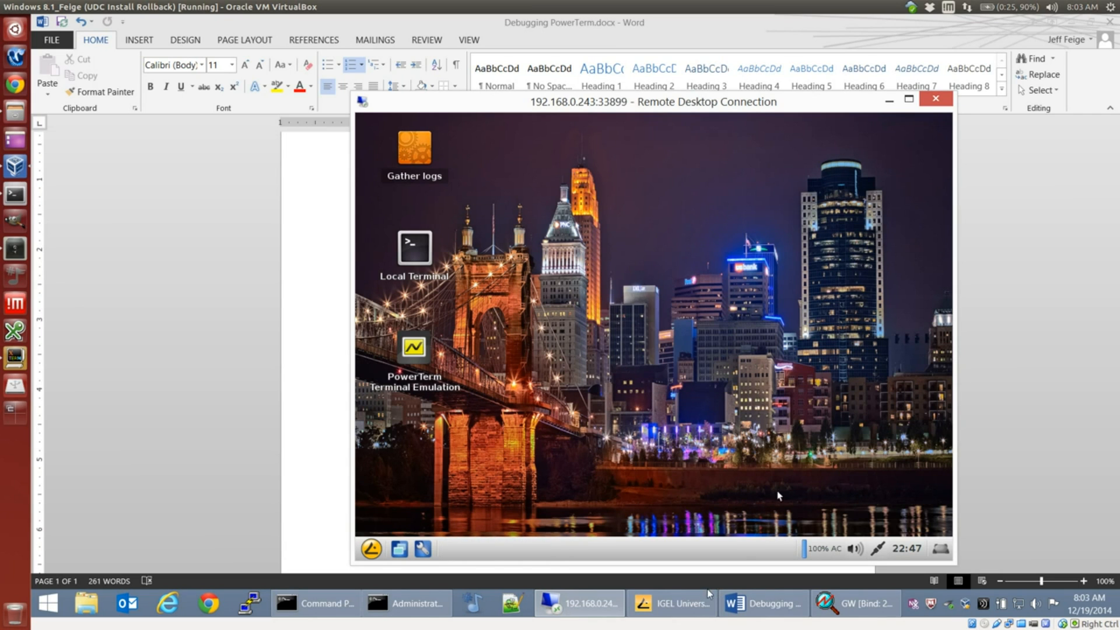
Step: Return to the Word document and highlight instruction 14 and both lines of instruction 15 in yellow
click(764, 603)
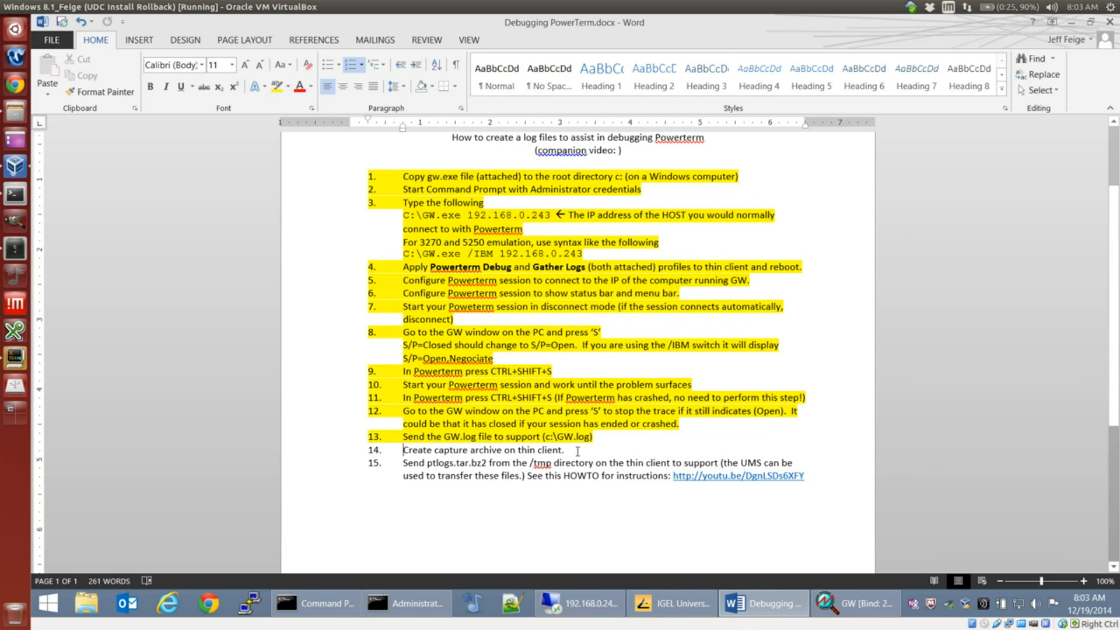
triple_click(577, 451)
click(277, 86)
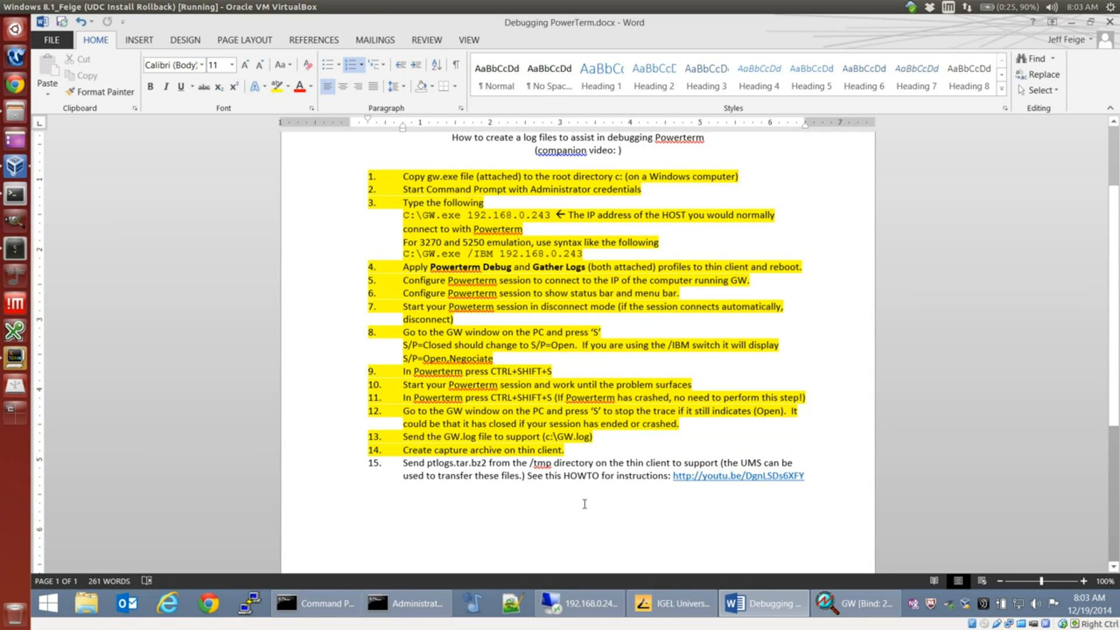
triple_click(831, 477)
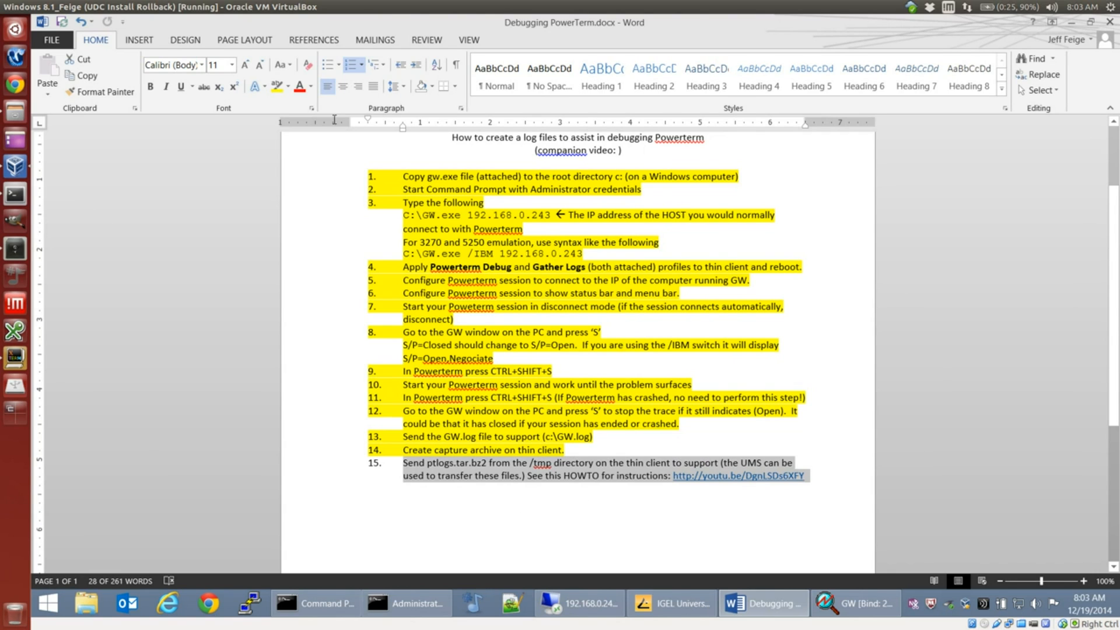
click(279, 89)
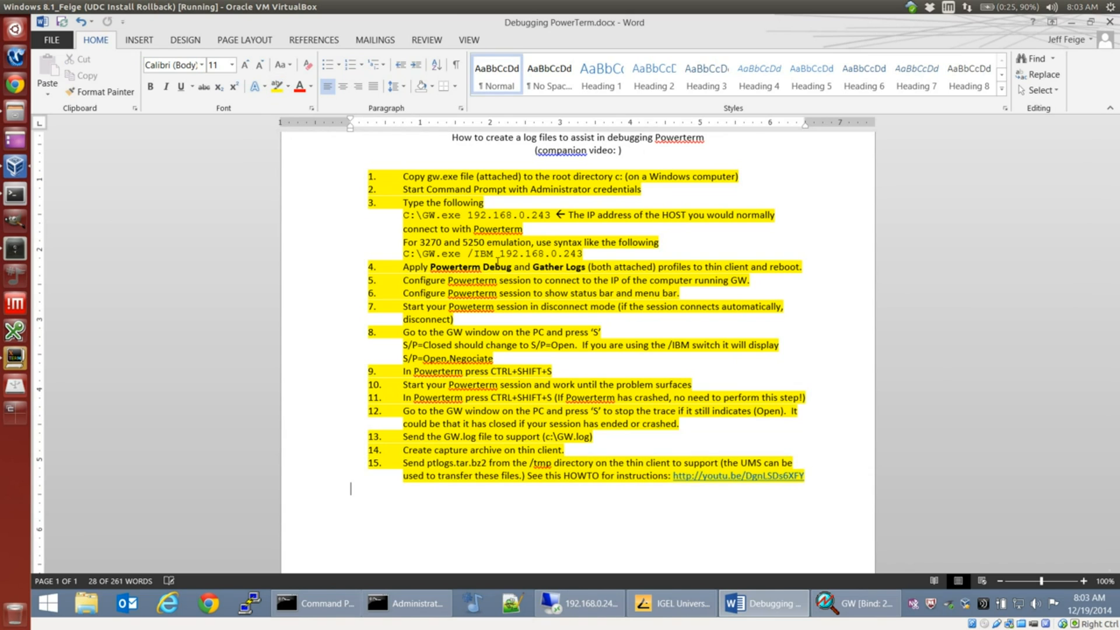
key(Right)
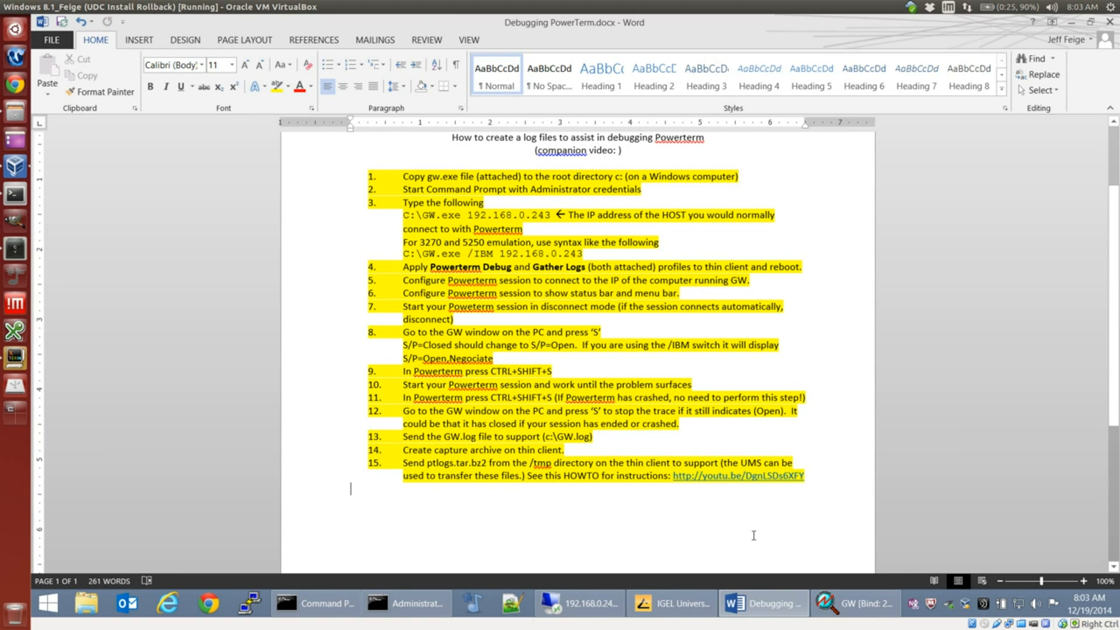
scroll(752, 535, up, 1)
scroll(736, 548, down, 1)
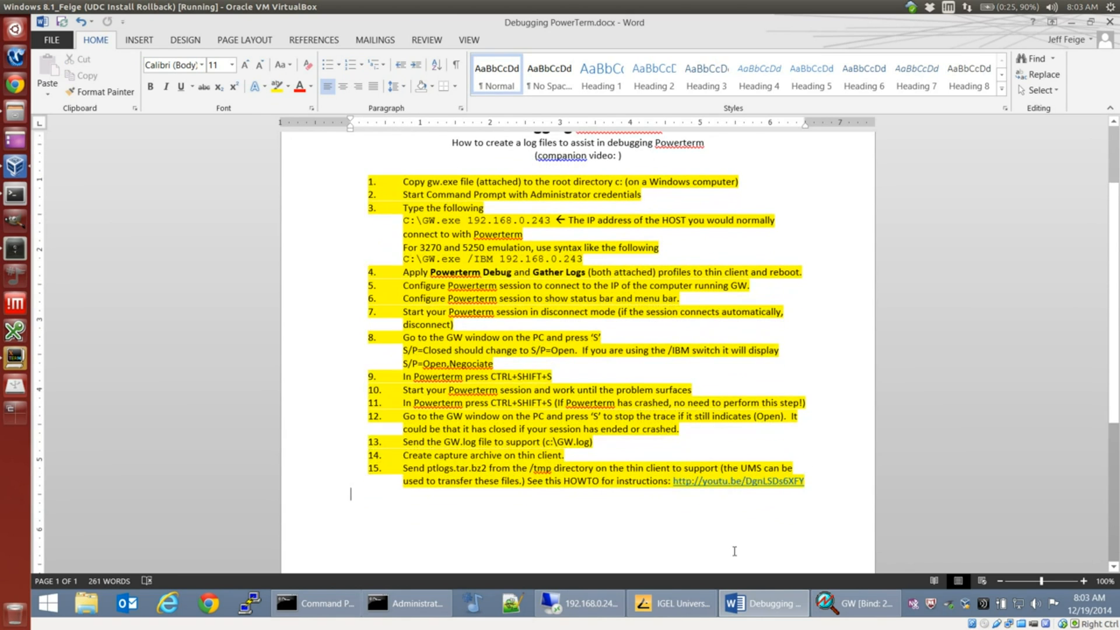
Step: Go back to the remote thin client, execute Gather logs once more, and dismiss its notice
click(676, 603)
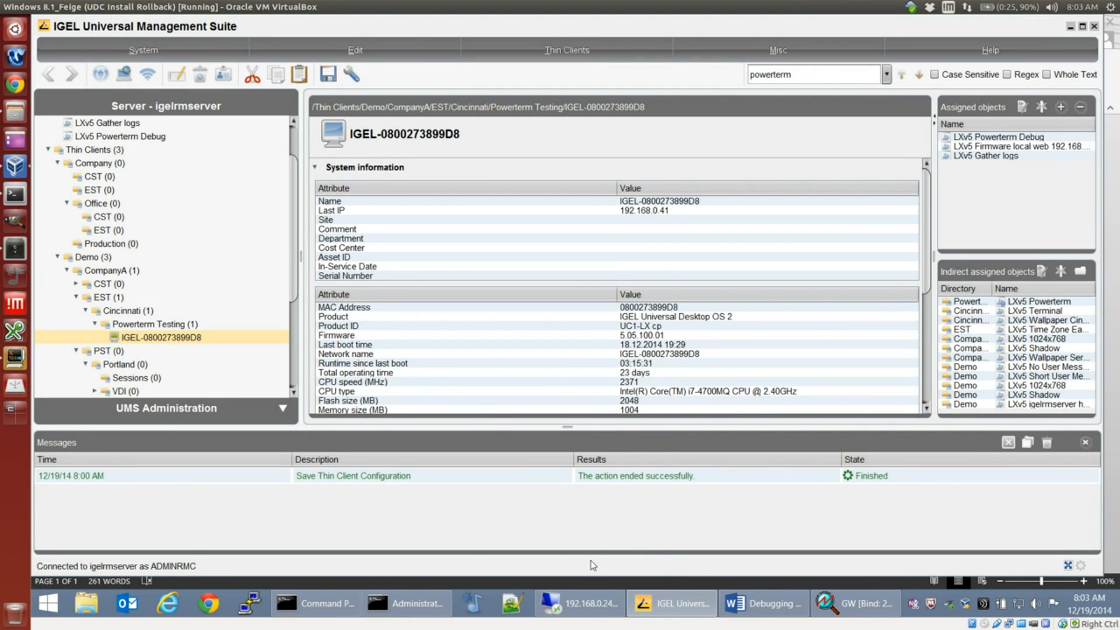
mouse_move(613, 603)
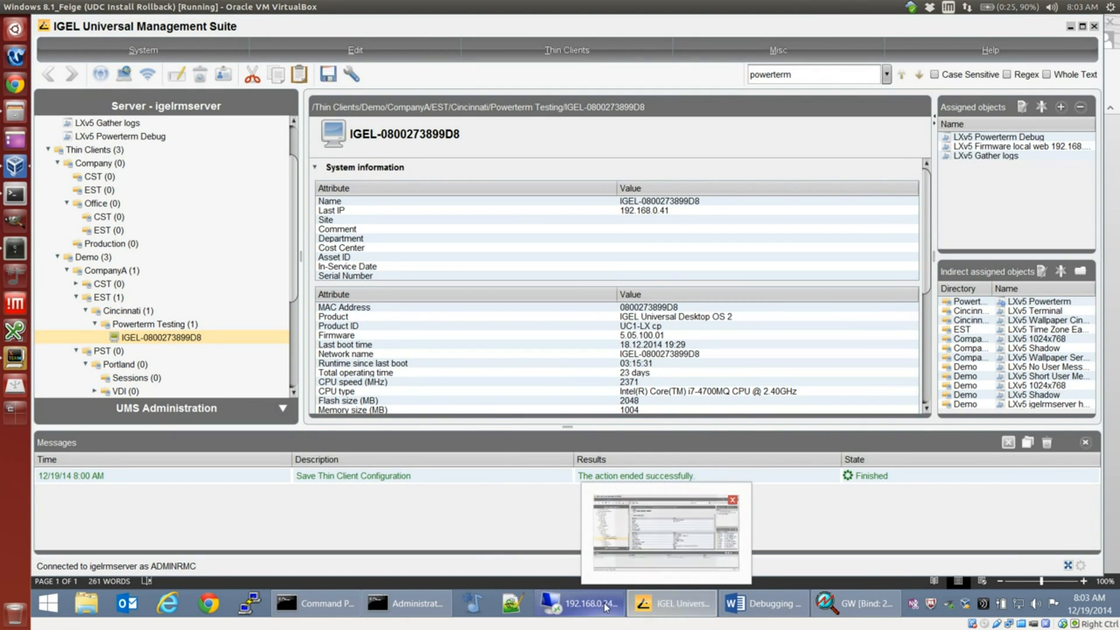
click(607, 608)
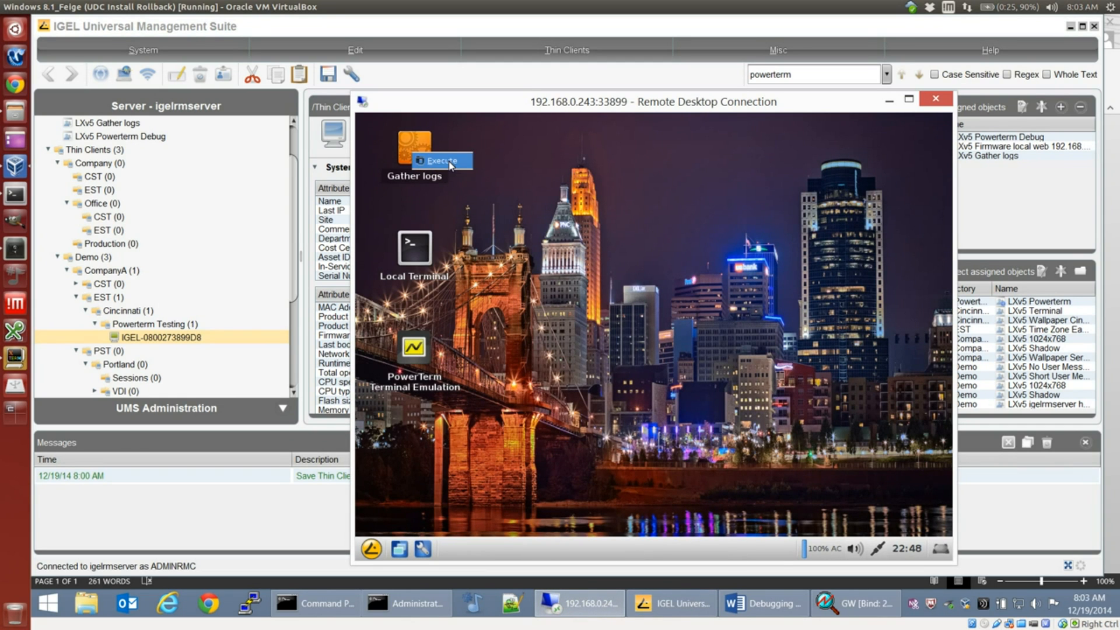
click(449, 162)
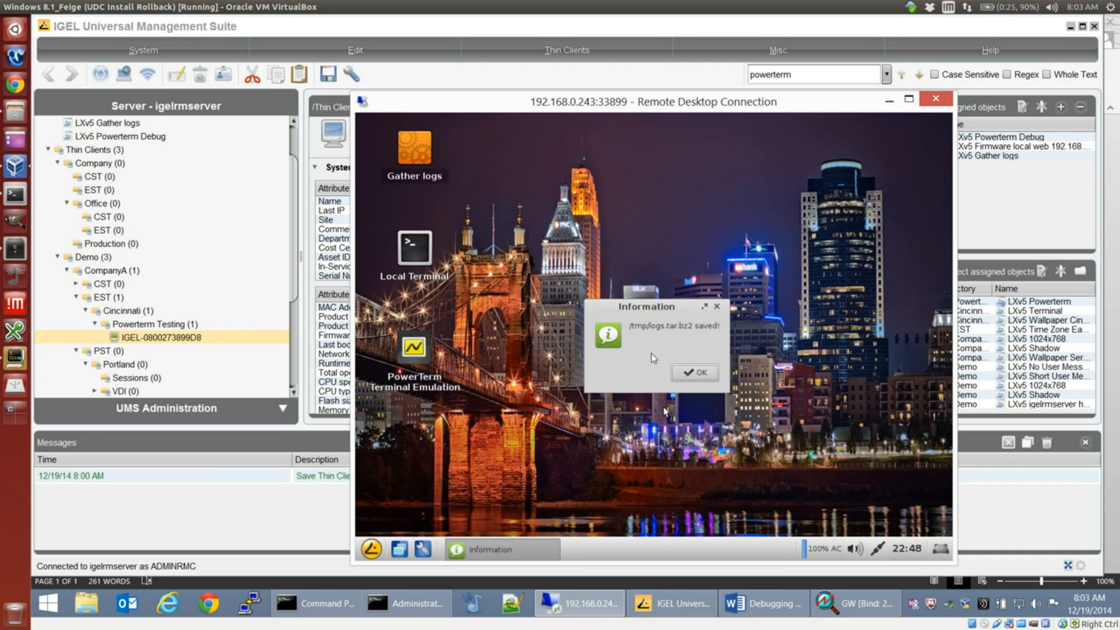
click(693, 372)
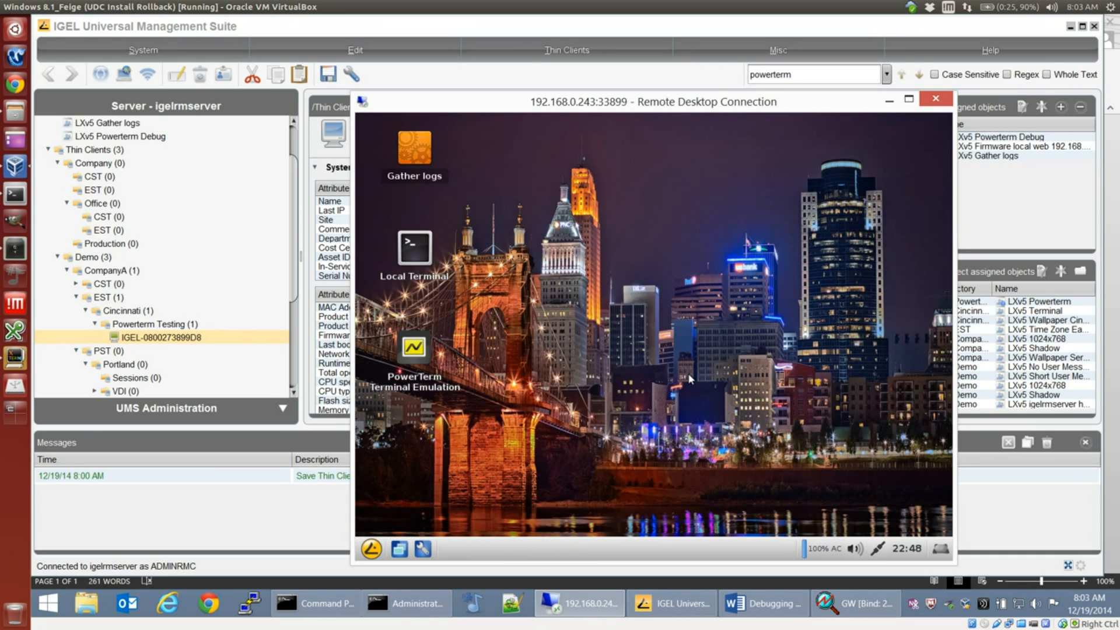
click(155, 339)
right_click(156, 339)
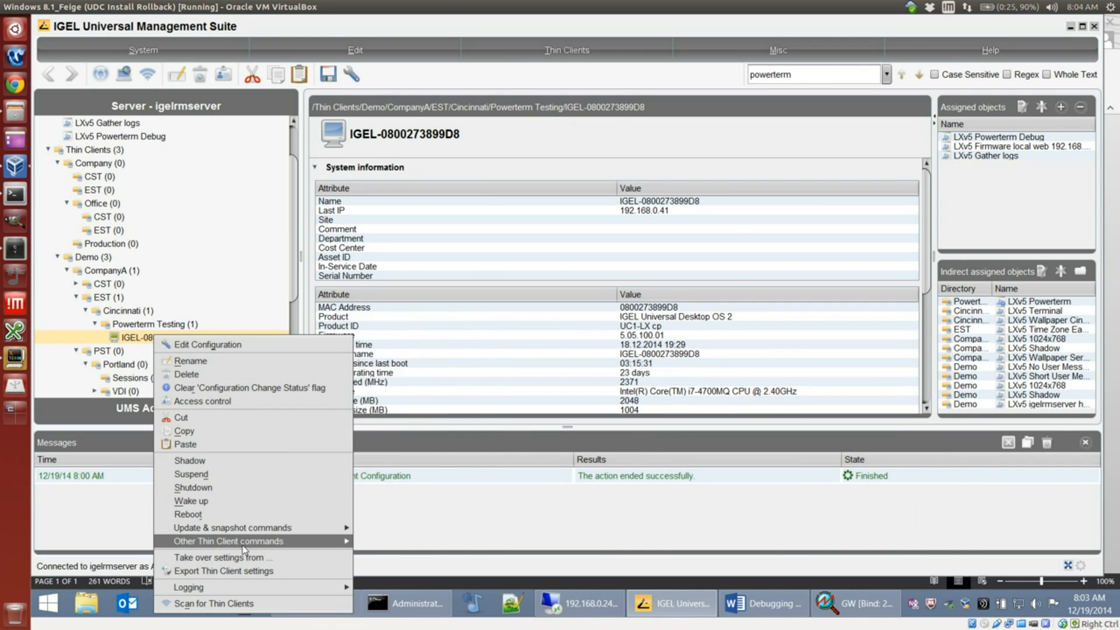
mouse_move(245, 549)
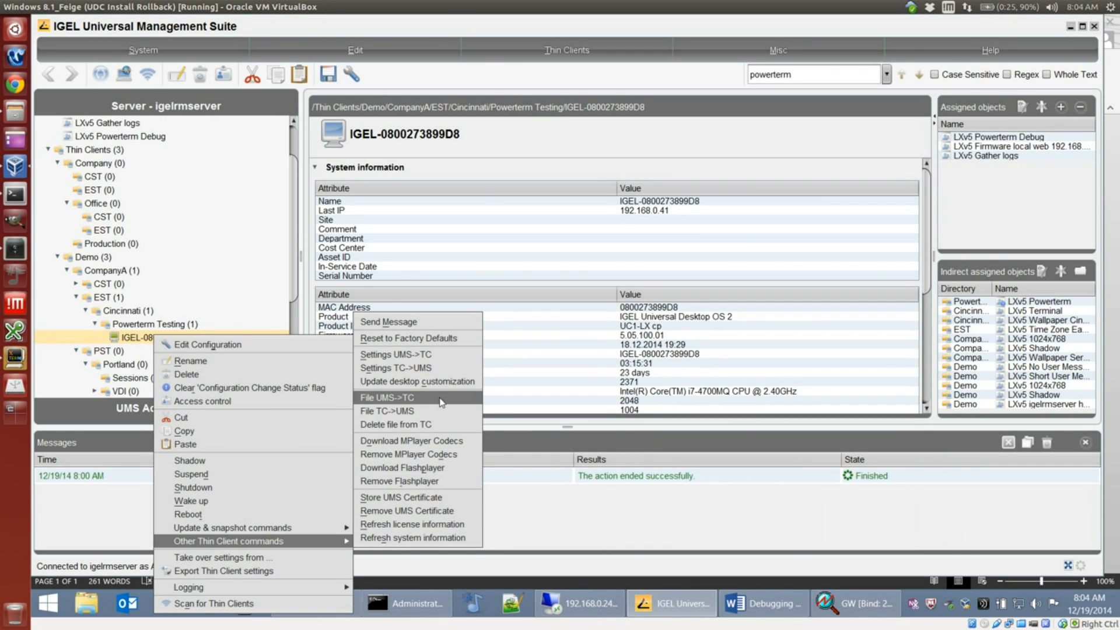
click(428, 412)
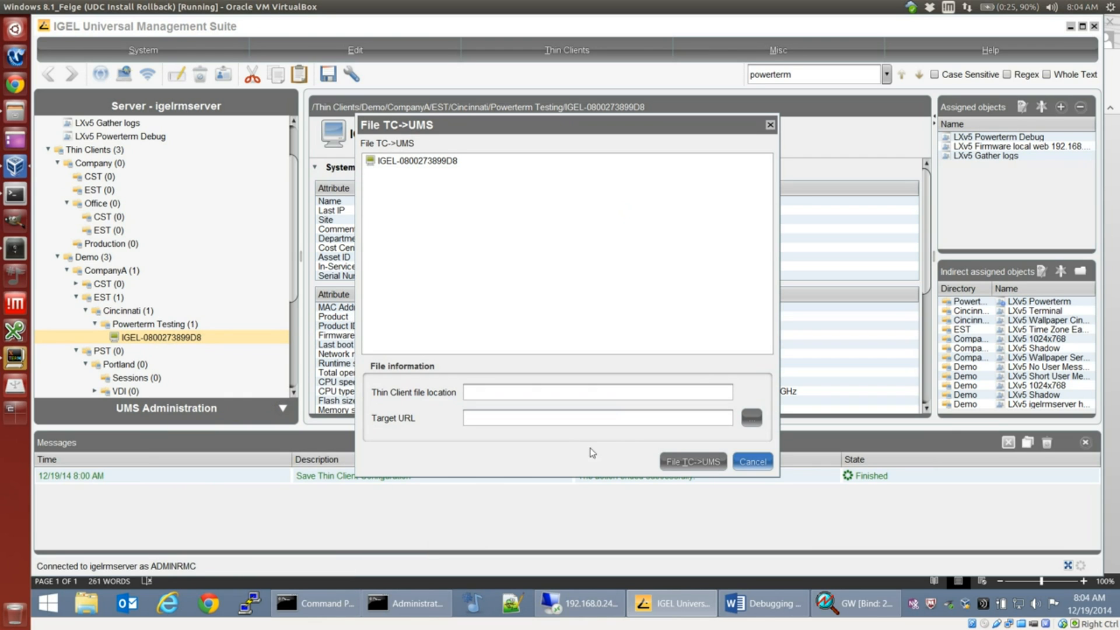
click(672, 395)
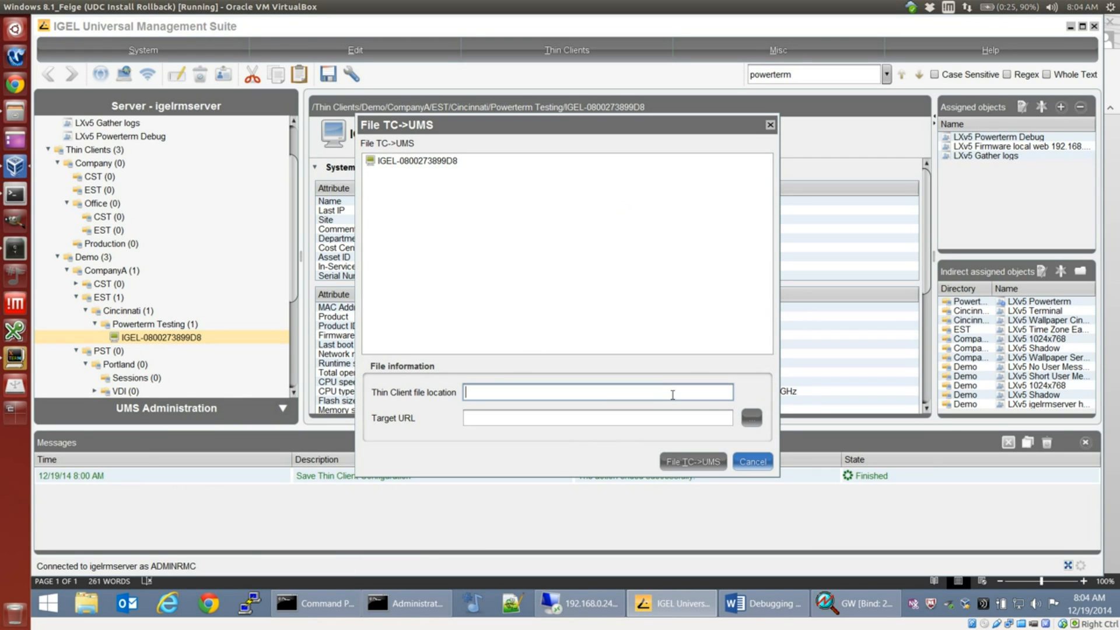
text(/tmp.lo)
key(BackSpace)
key(BackSpace)
text(logs.tar.bz)
Step: Set the transfer target to logs.tar.bz2 in the ums_filetransfer folder and run the File TC->UMS transfer
click(751, 418)
double_click(458, 308)
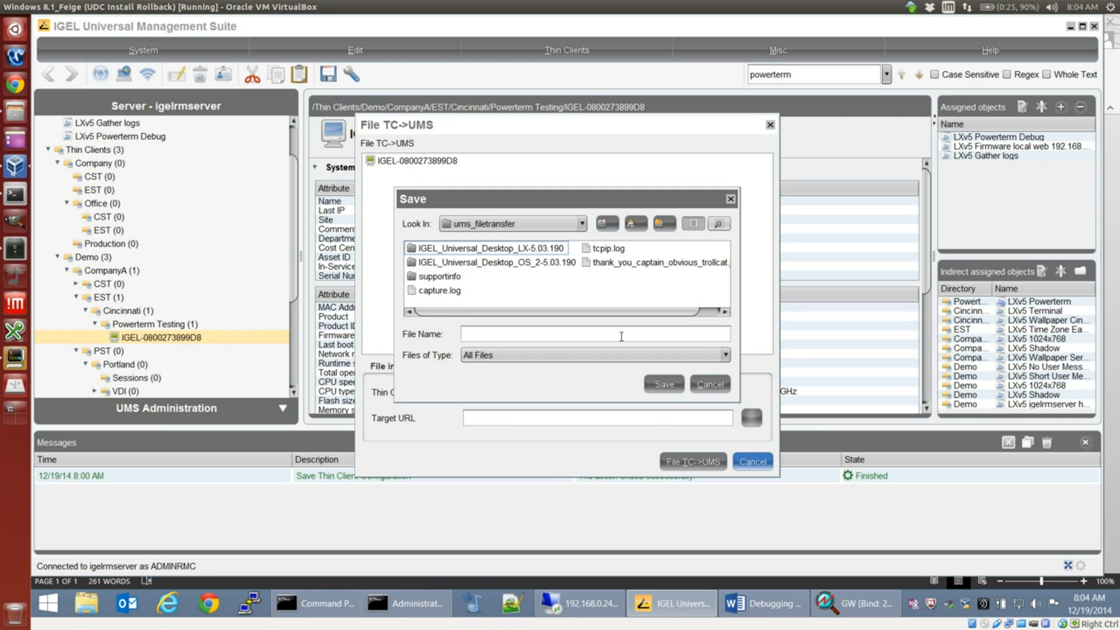
click(522, 336)
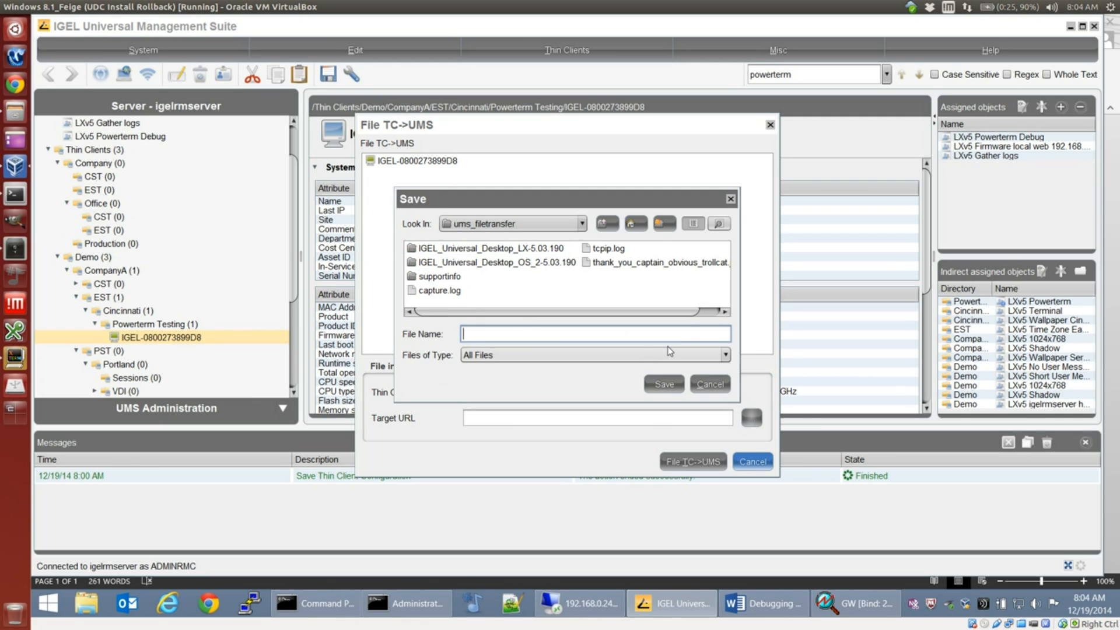
text(logs.tar.bz2)
click(664, 383)
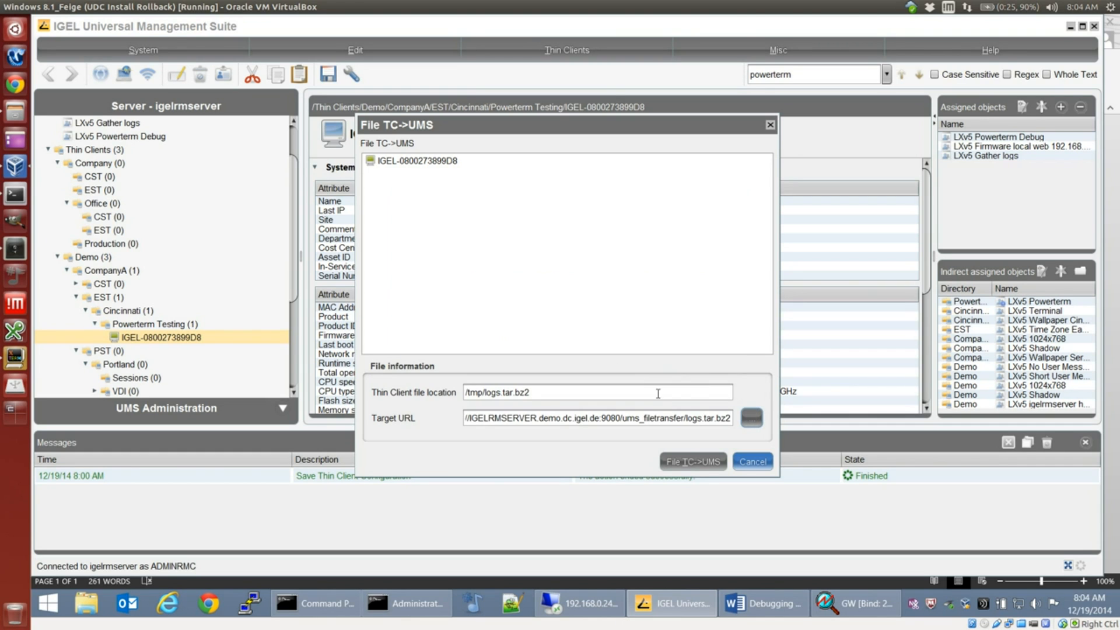
click(691, 462)
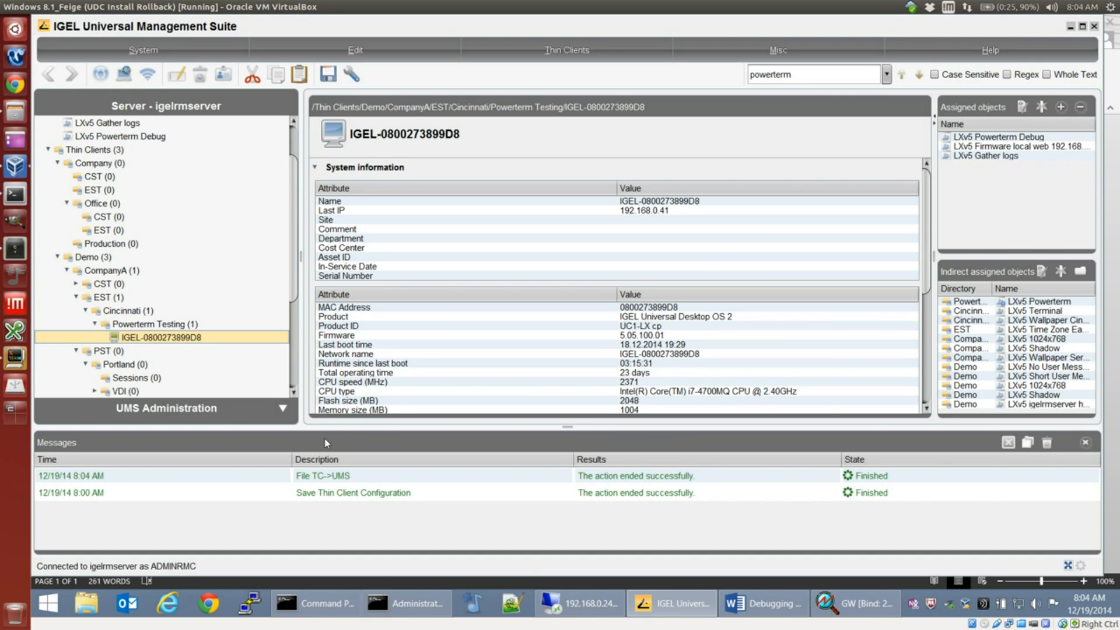
Step: Open another Remote Desktop Connection, connect to igelrmserver, and cancel the Performance Options dialog on its desktop
click(42, 595)
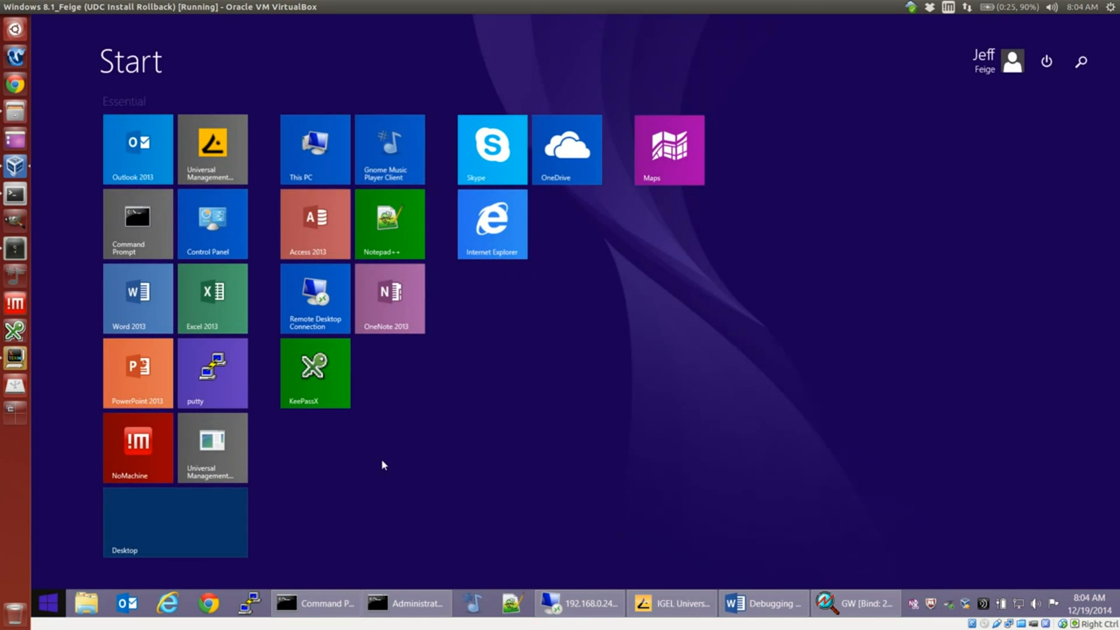
right_click(320, 297)
click(378, 341)
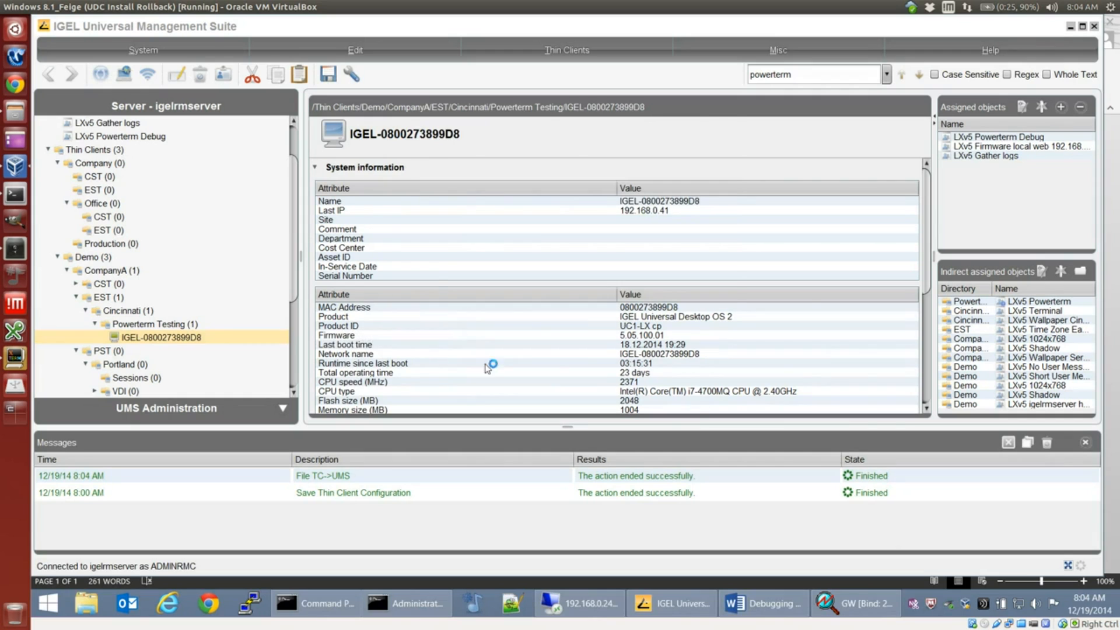
click(658, 203)
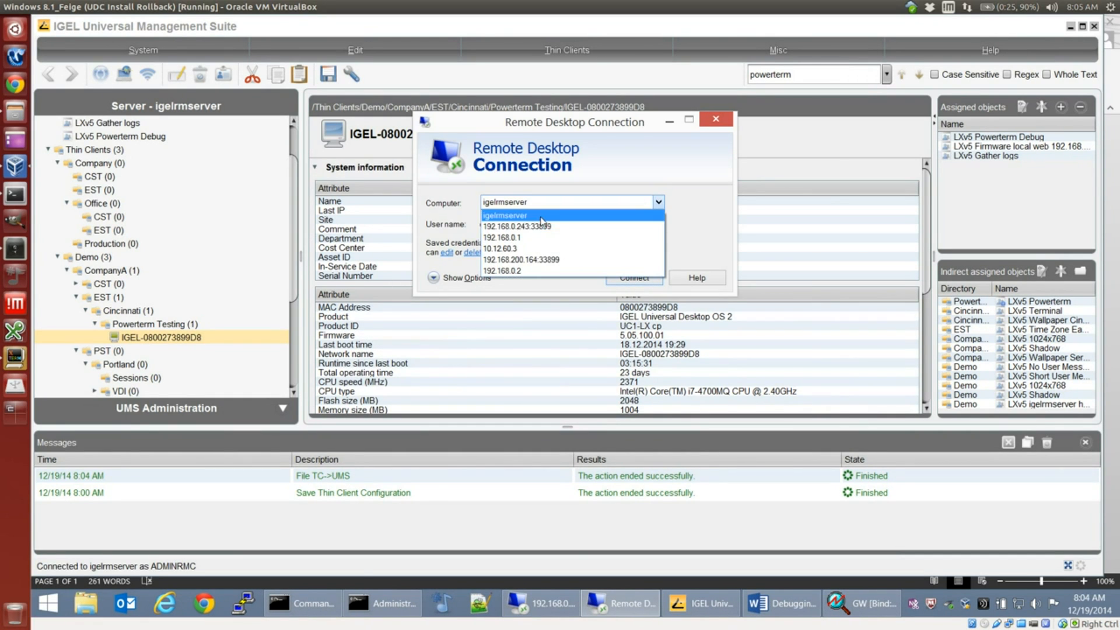
click(578, 248)
click(629, 279)
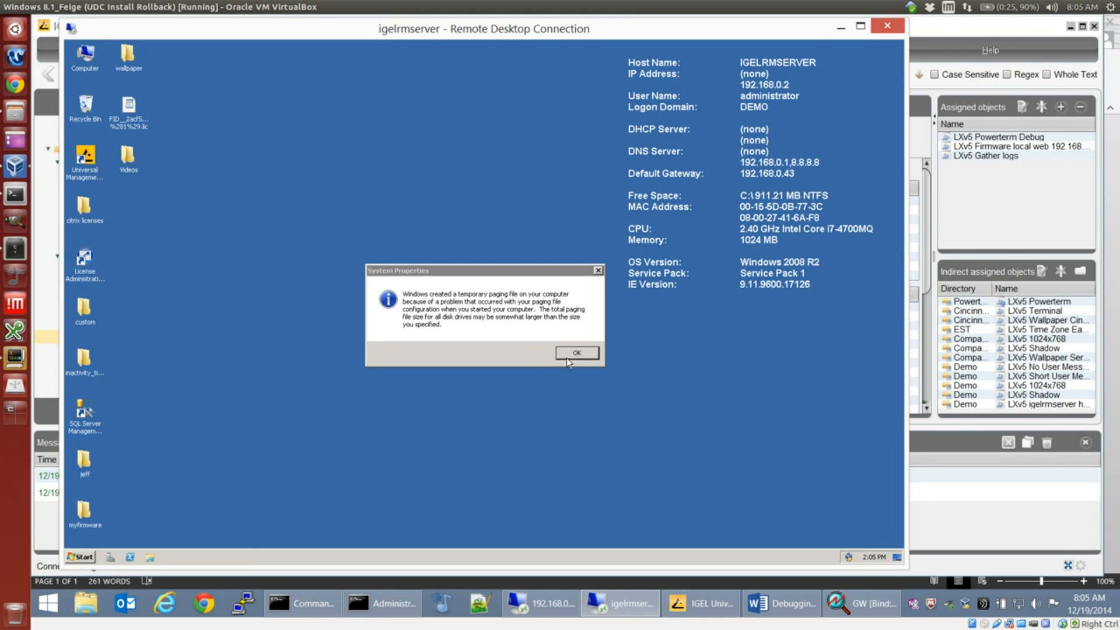
click(571, 351)
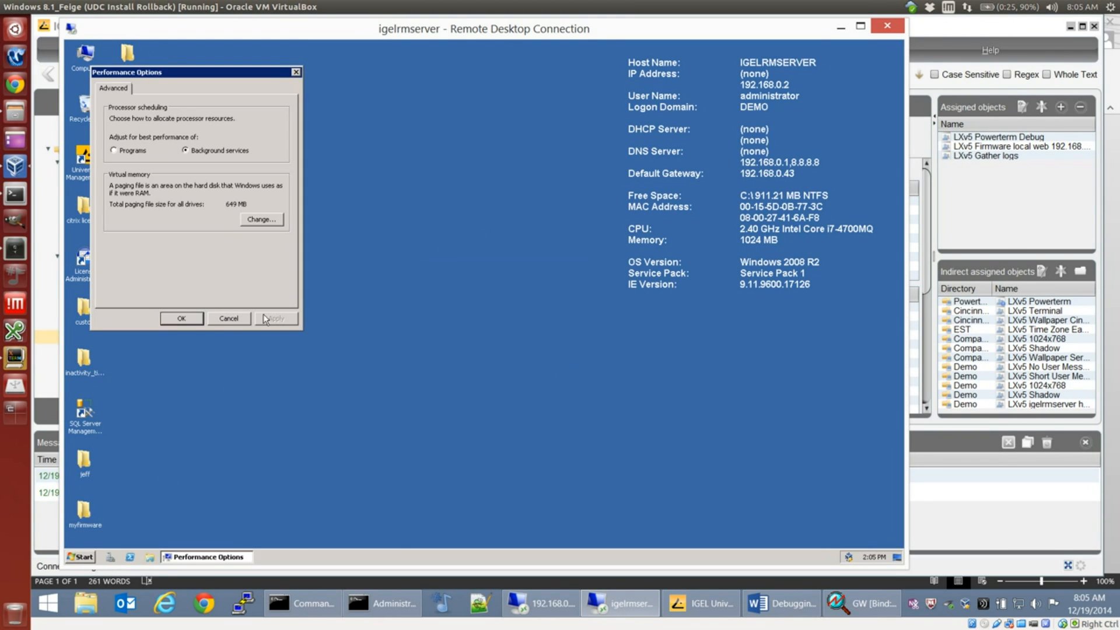
click(232, 318)
Step: On igelrmserver, browse to the folder C:\Program Files (x86)\IGEL\RemoteManager\rmguiserver\webapps\ums_filetransfer
click(82, 557)
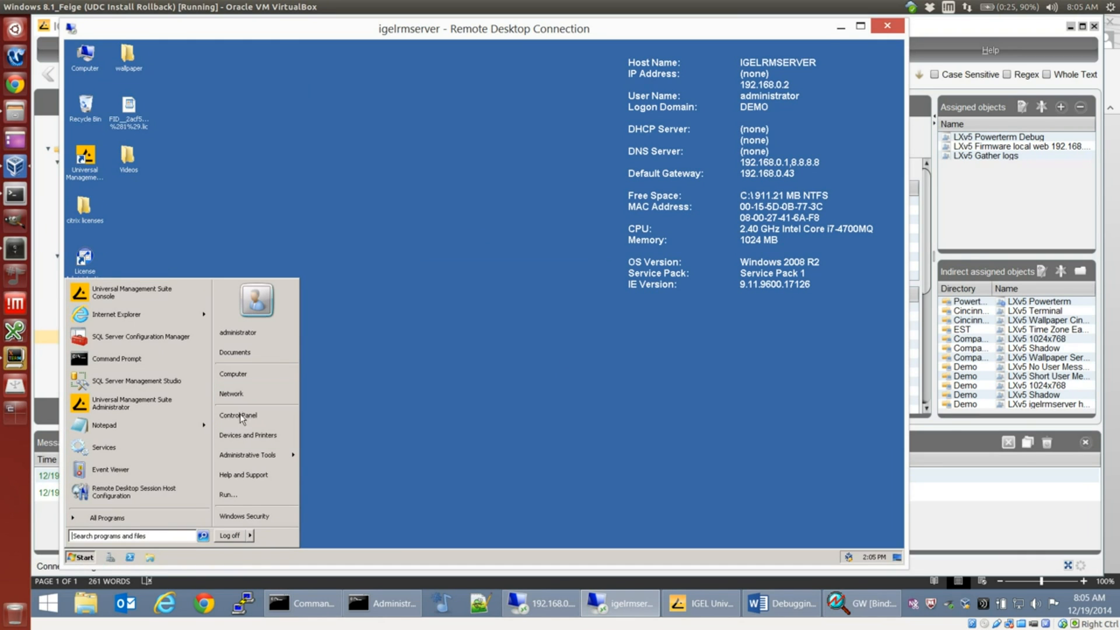
click(250, 375)
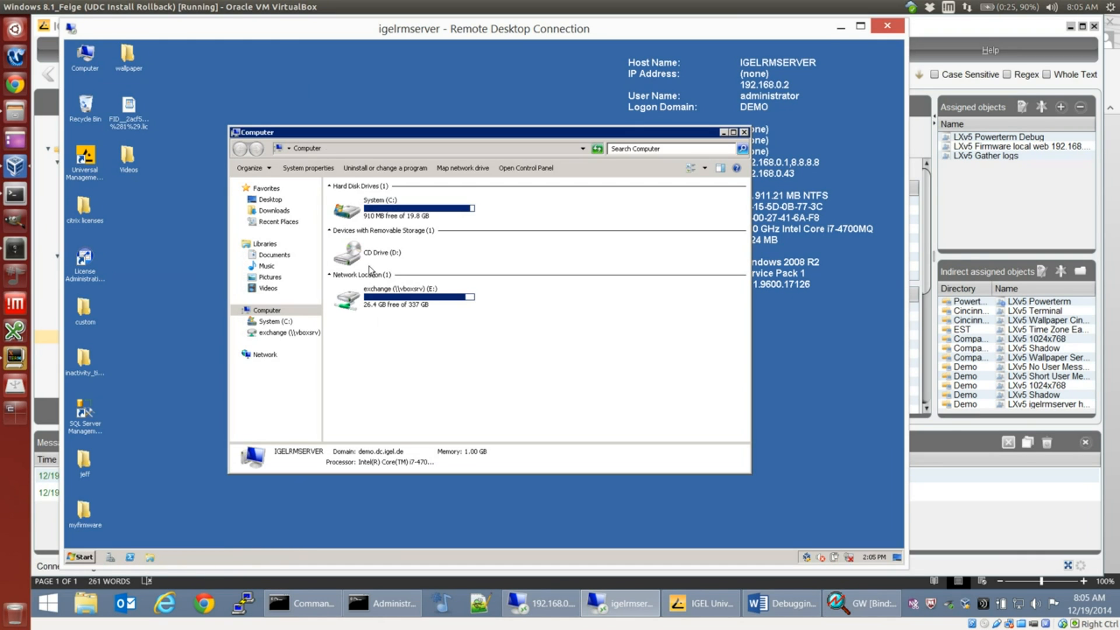
click(405, 215)
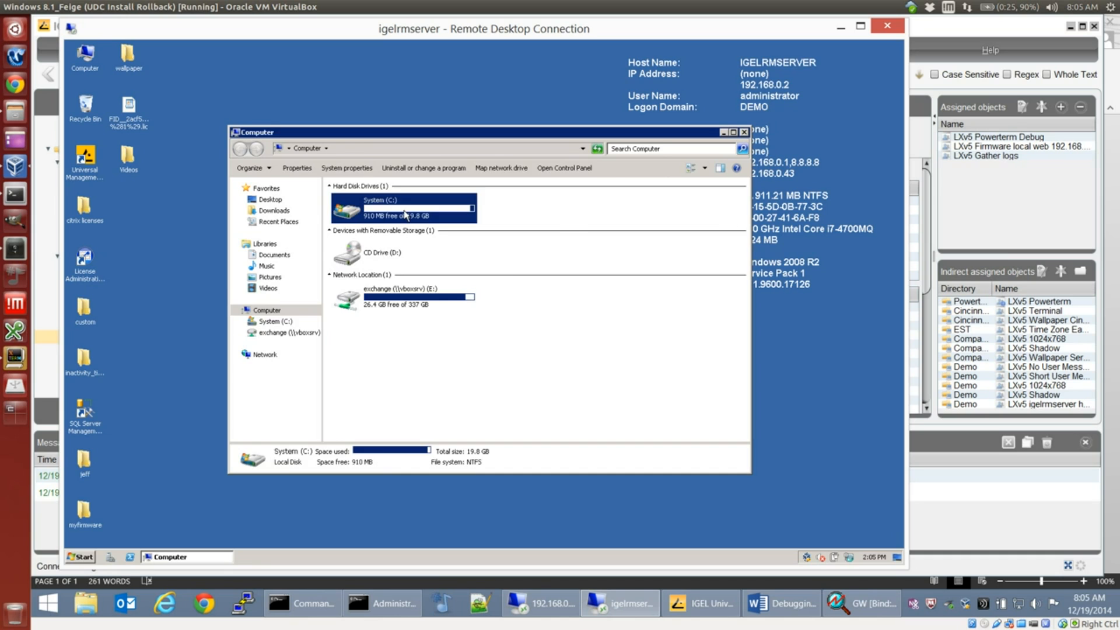
double_click(405, 215)
double_click(379, 254)
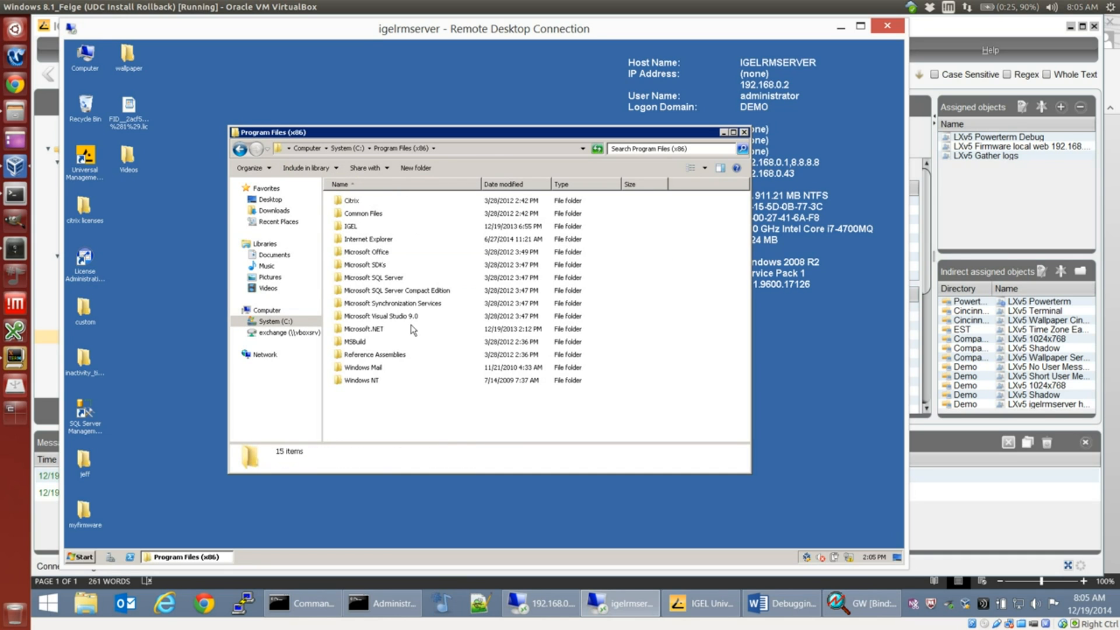
double_click(354, 227)
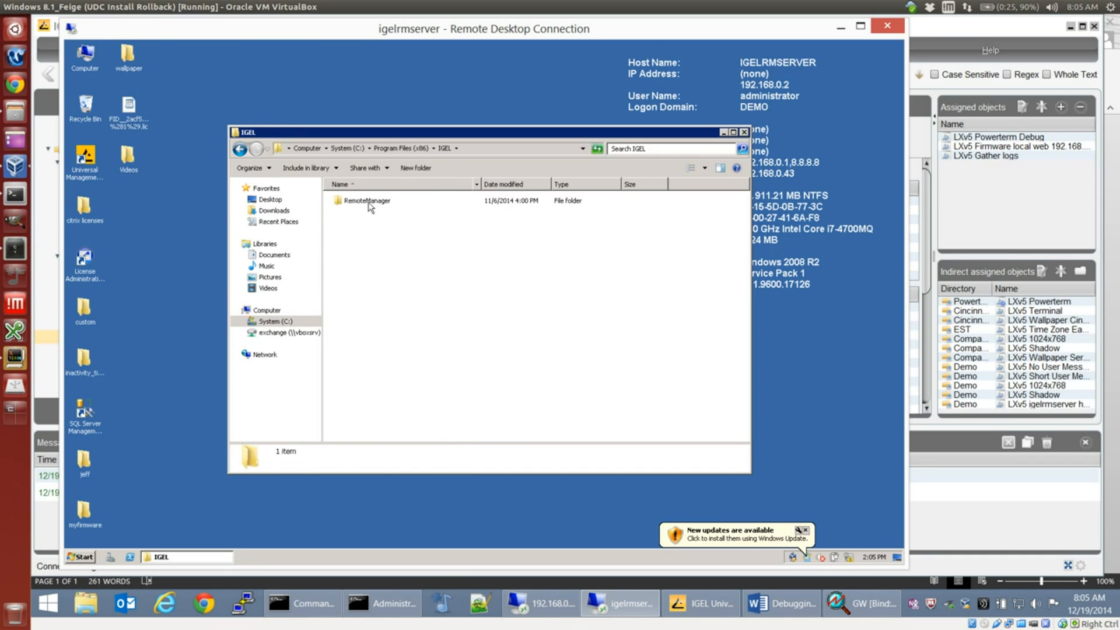
double_click(368, 201)
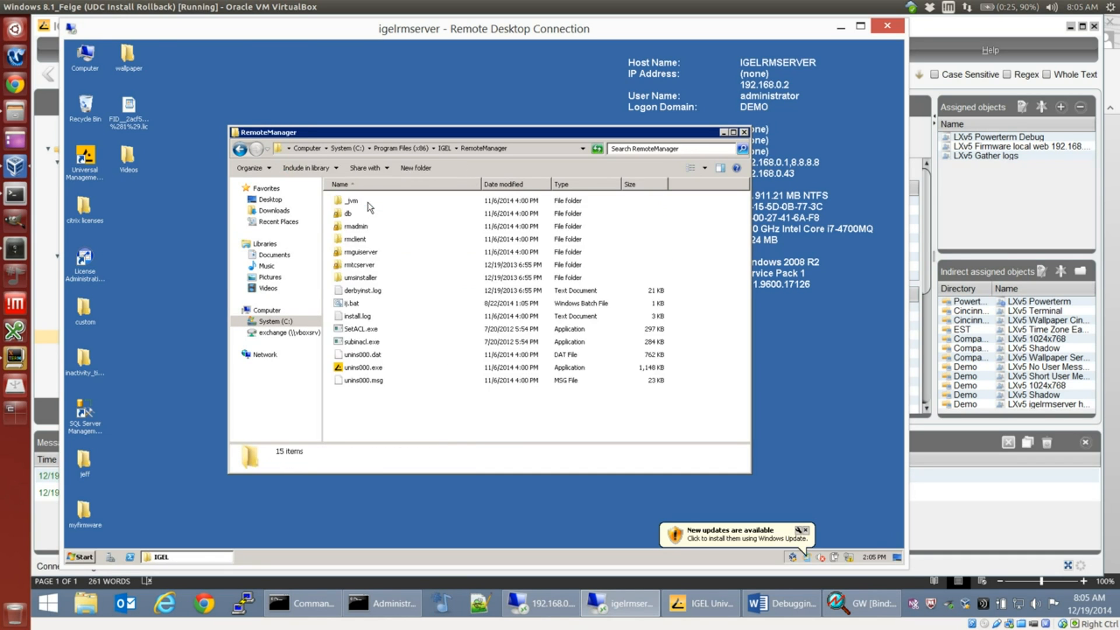
double_click(361, 256)
double_click(359, 267)
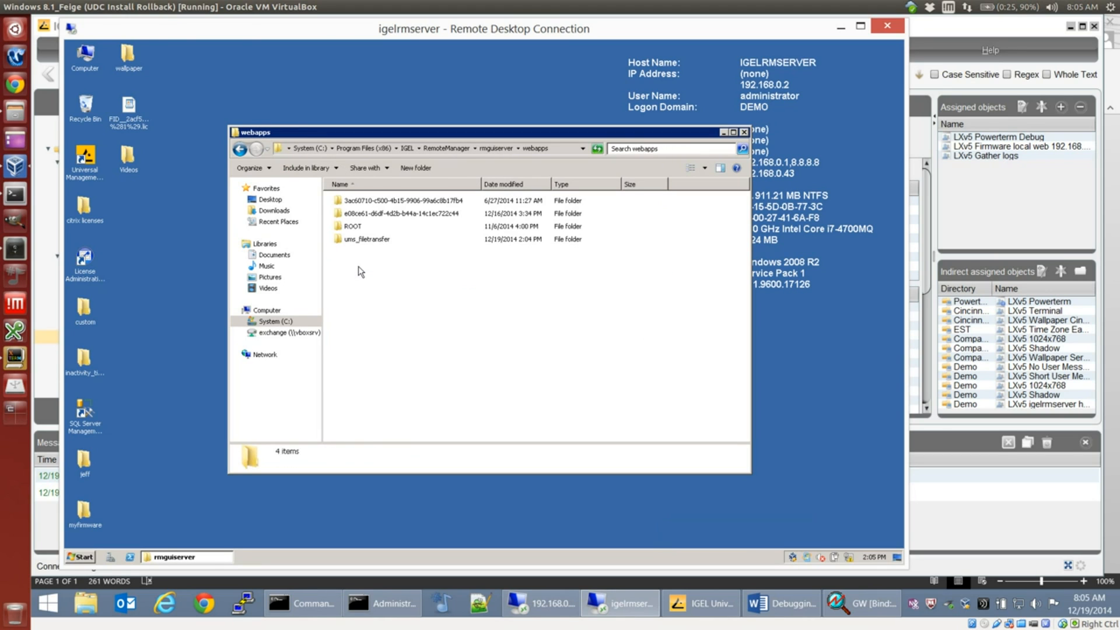
double_click(371, 240)
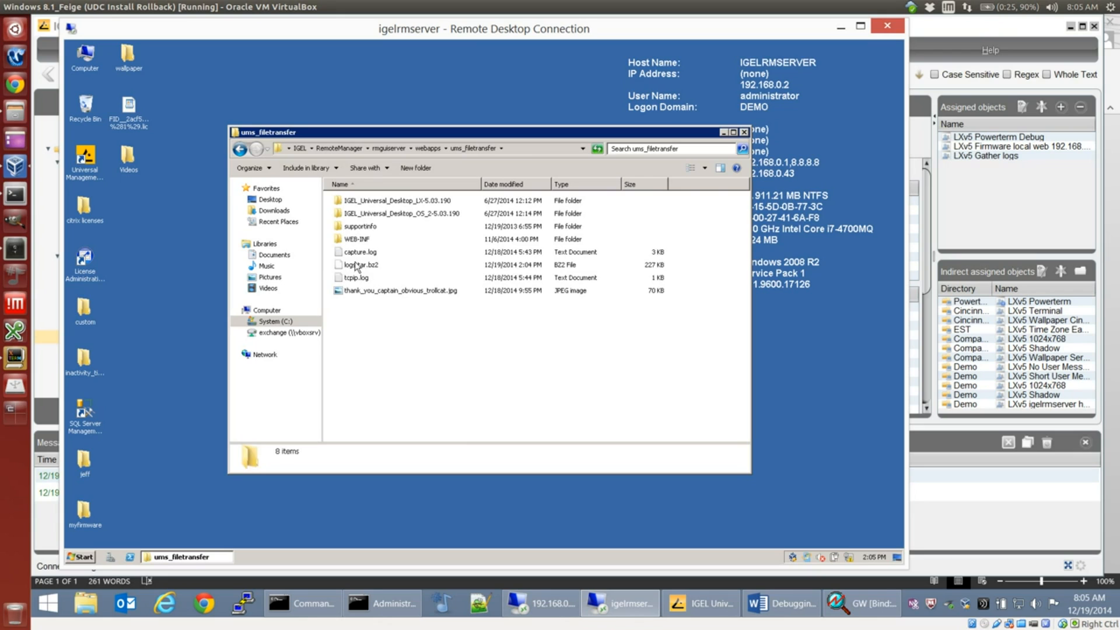
Step: Examine the transferred logs.tar.bz2 archive and its available file actions, leaving the file unselected
click(357, 266)
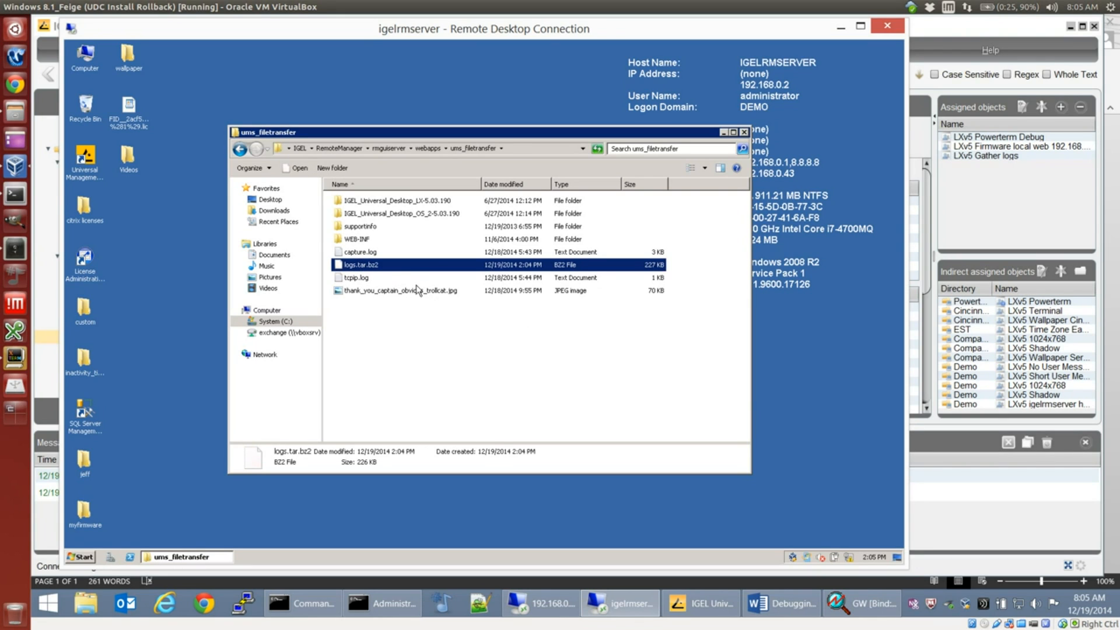
right_click(378, 269)
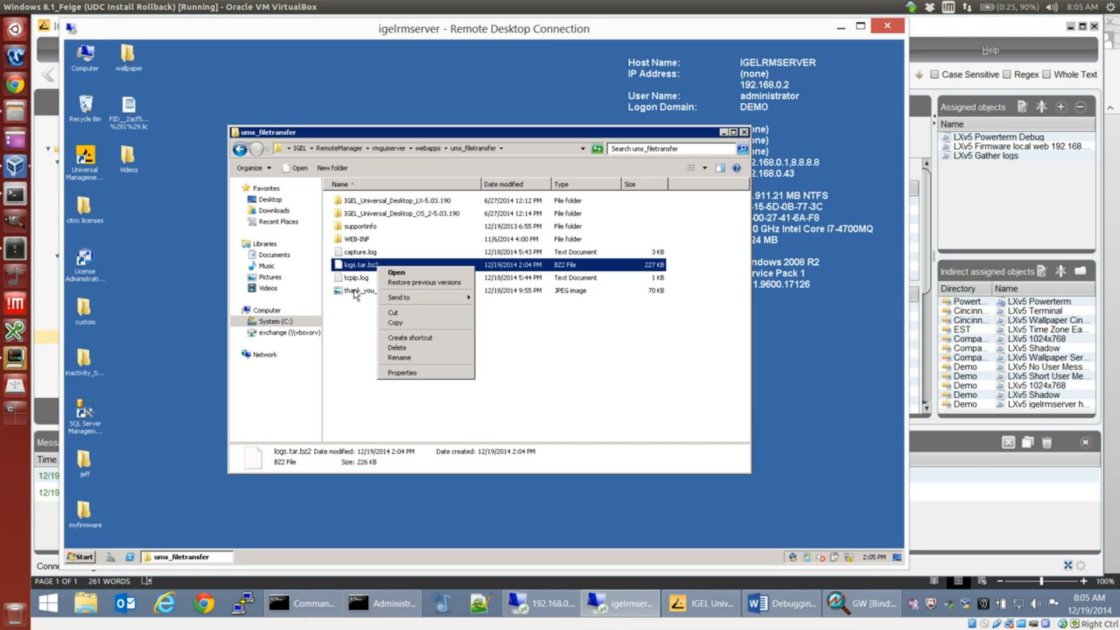
click(362, 348)
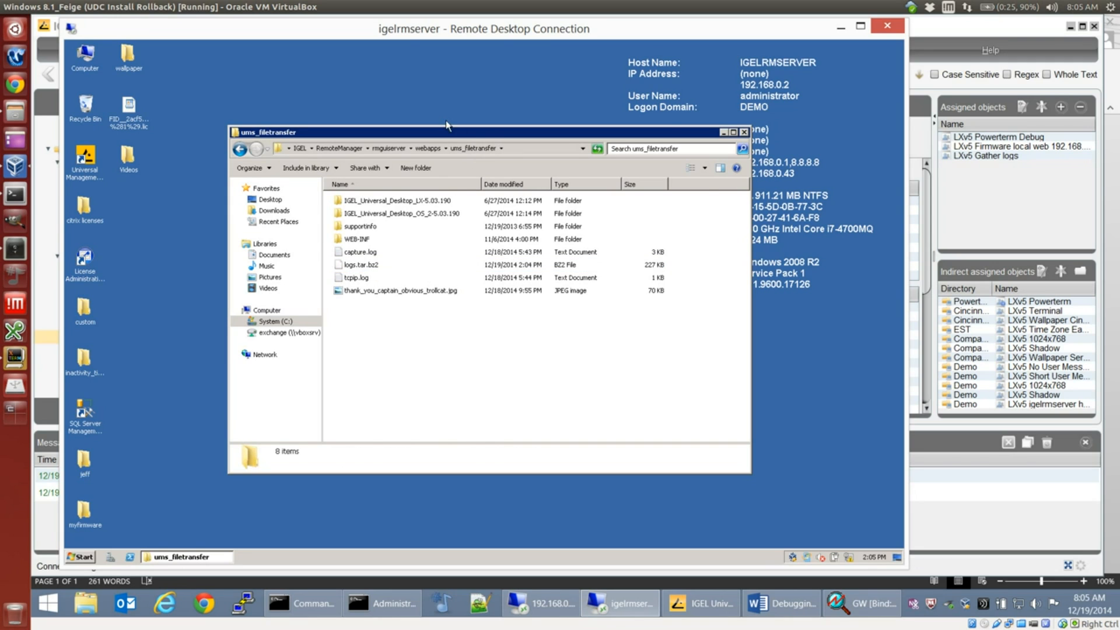